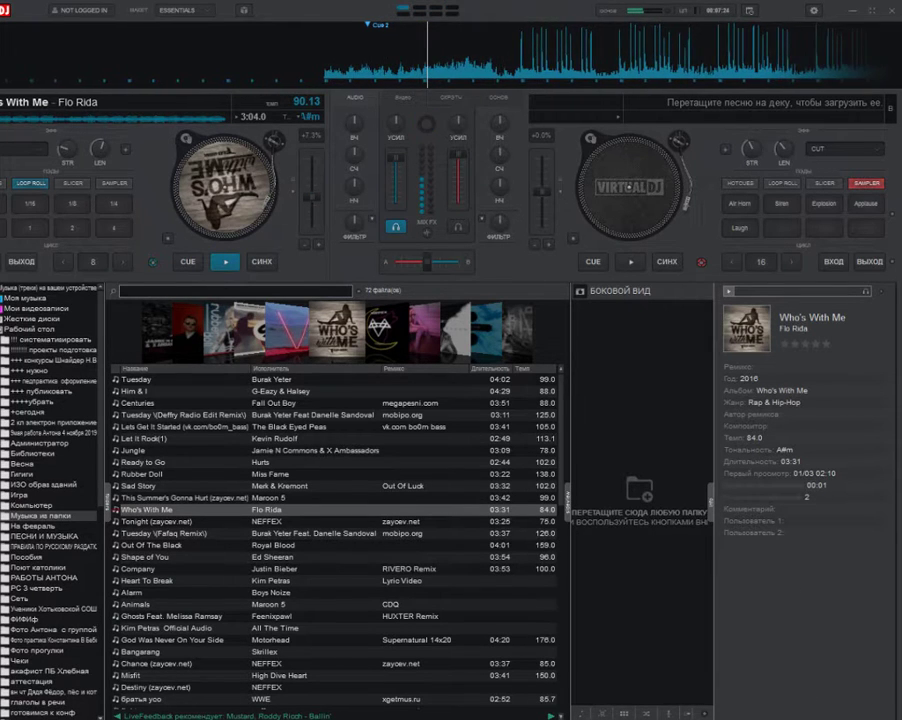
- Raise the computer's speaker volume slightly
left_click(808, 718)
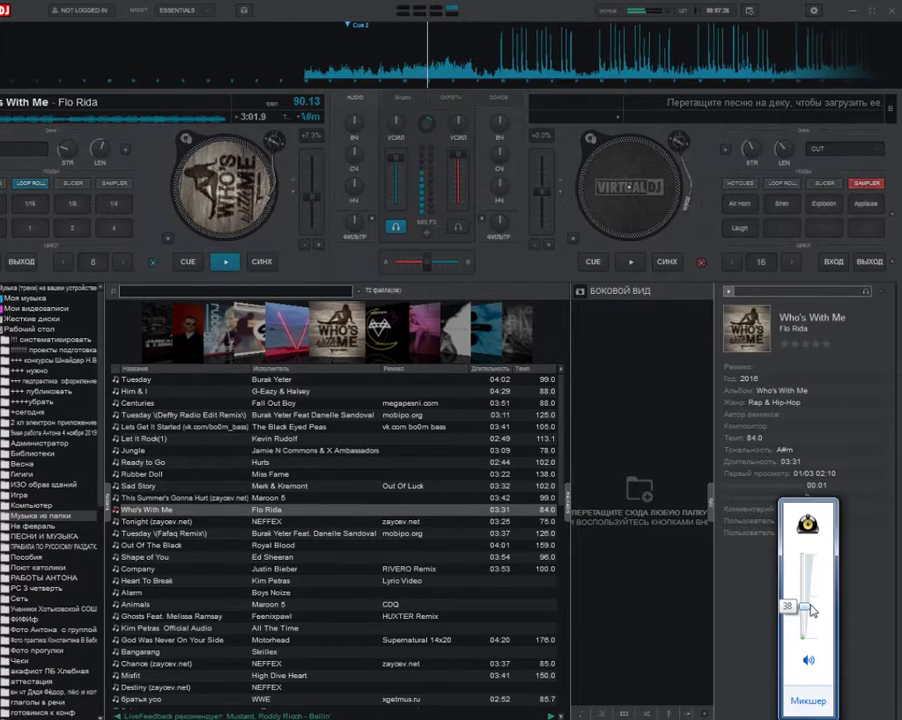
left_click_drag(810, 610, 812, 600)
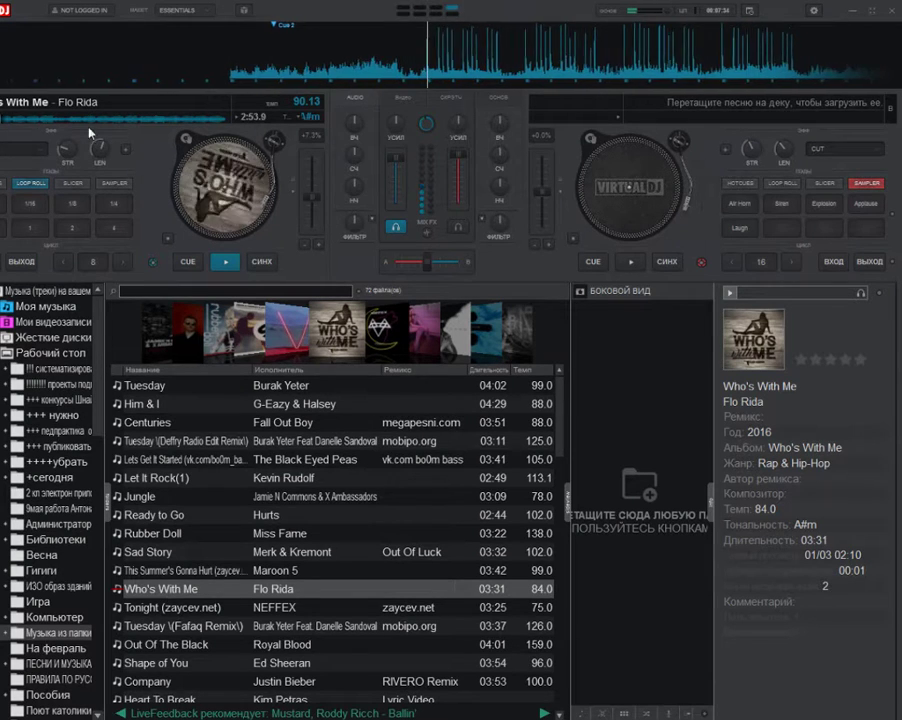
- Speed up deck 1's track to +11.5% while running its effect with a shortened length, and switch the effect off
left_click(24, 152)
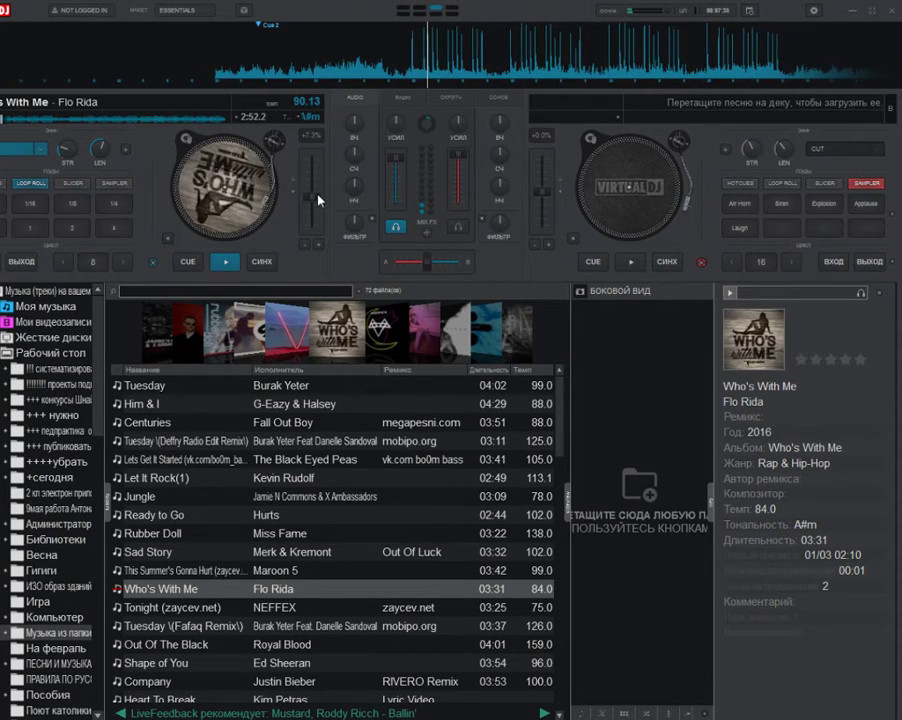
left_click_drag(318, 195, 318, 199)
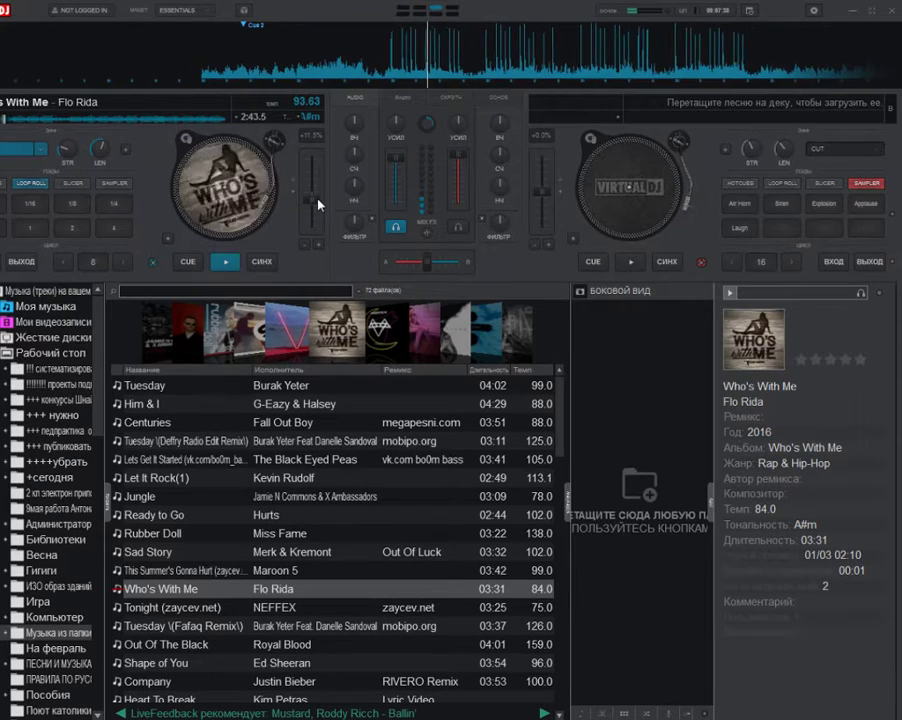
left_click_drag(108, 150, 97, 150)
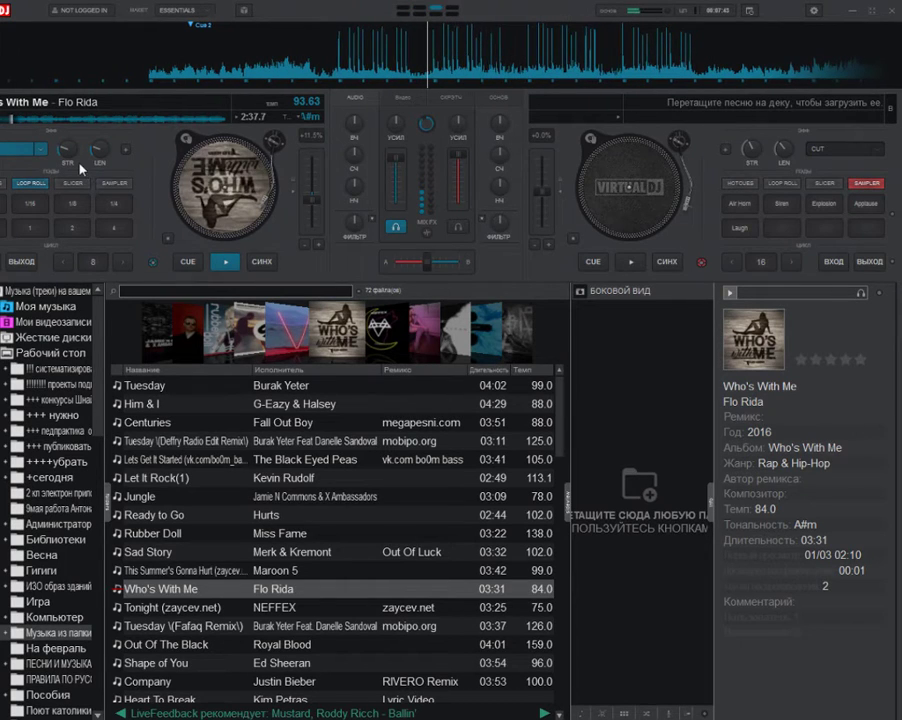
left_click(20, 148)
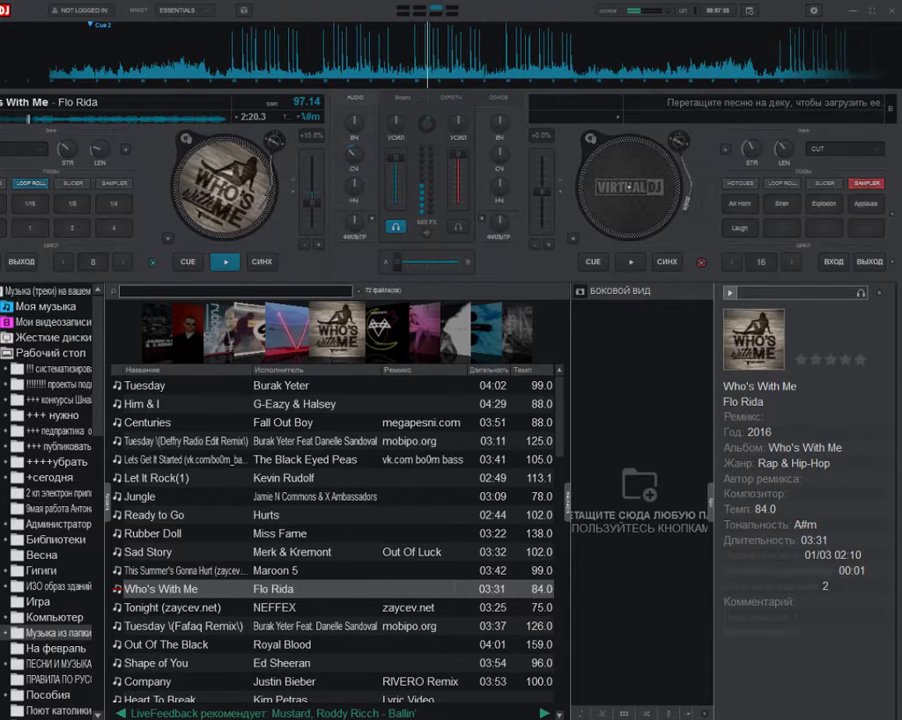
- Raise the computer's speaker volume further and close the volume control
left_click_drag(797, 606, 802, 580)
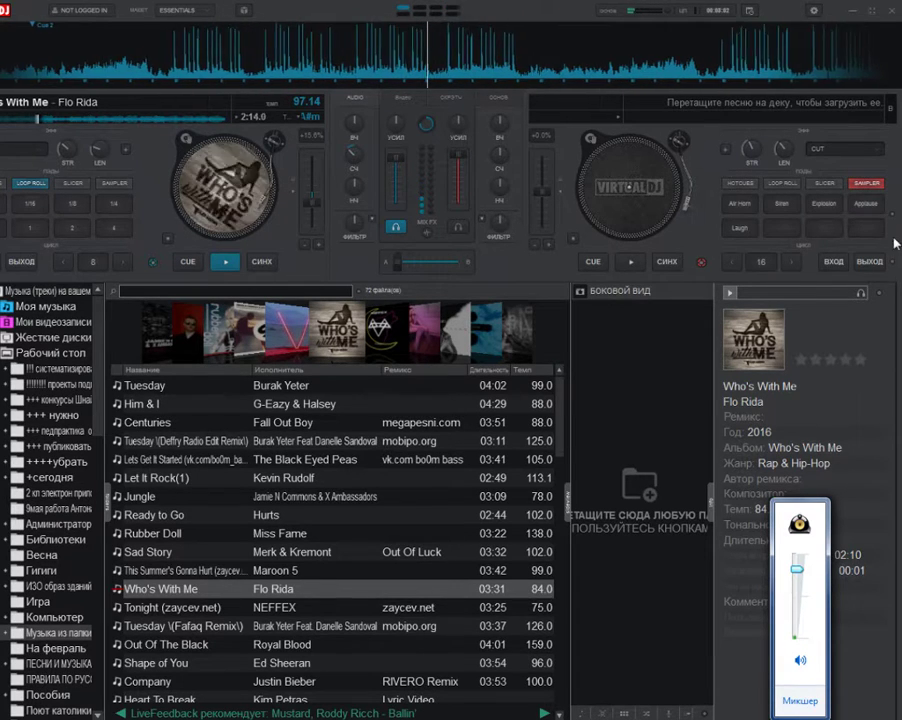
left_click(893, 276)
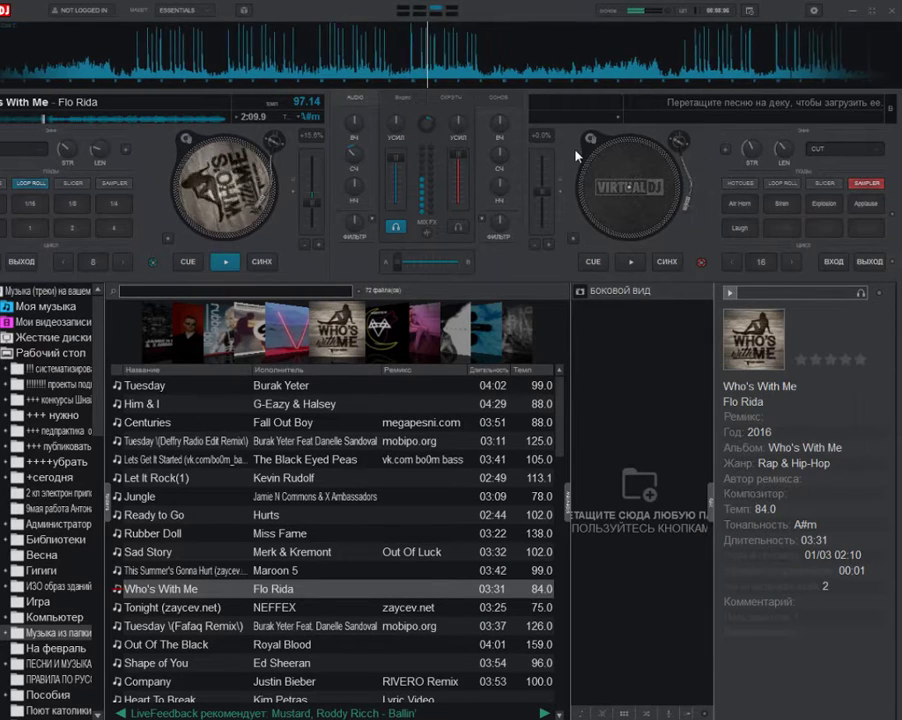
- Switch to YouTube Studio to check the live stream's preview, status and chat, and return to VirtualDJ
key("alt+Tab")
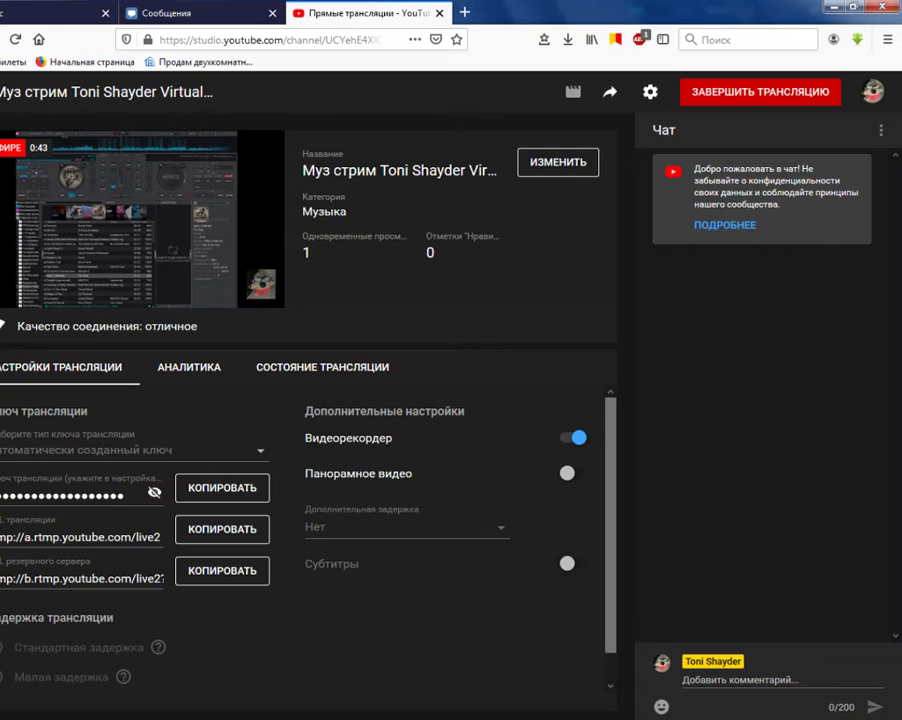
key("alt+Tab")
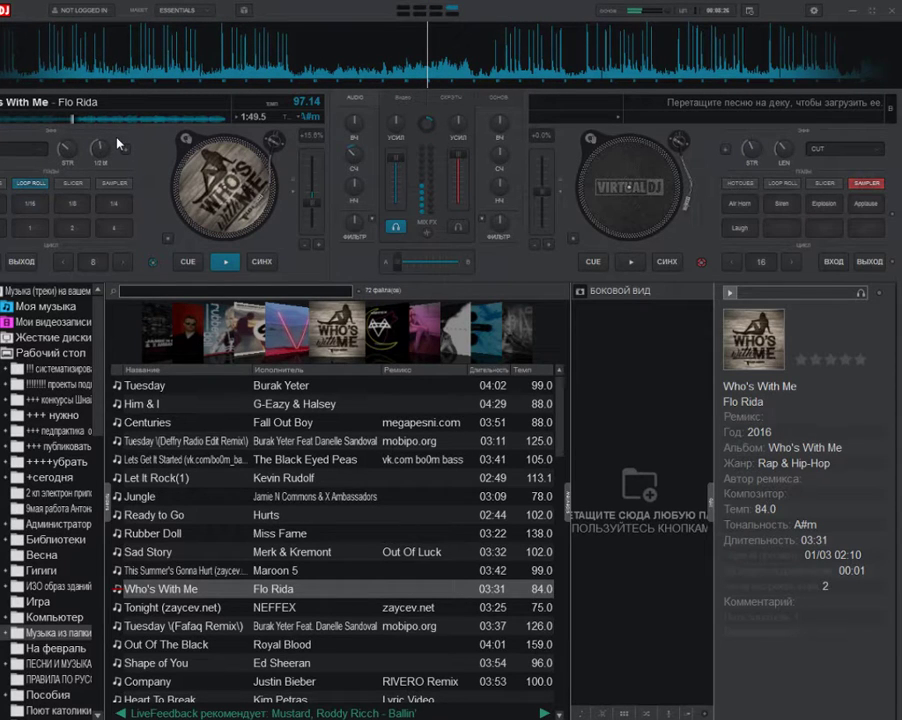
- Run the current effect on deck 1 and replace it with the Echo effect
left_click(24, 150)
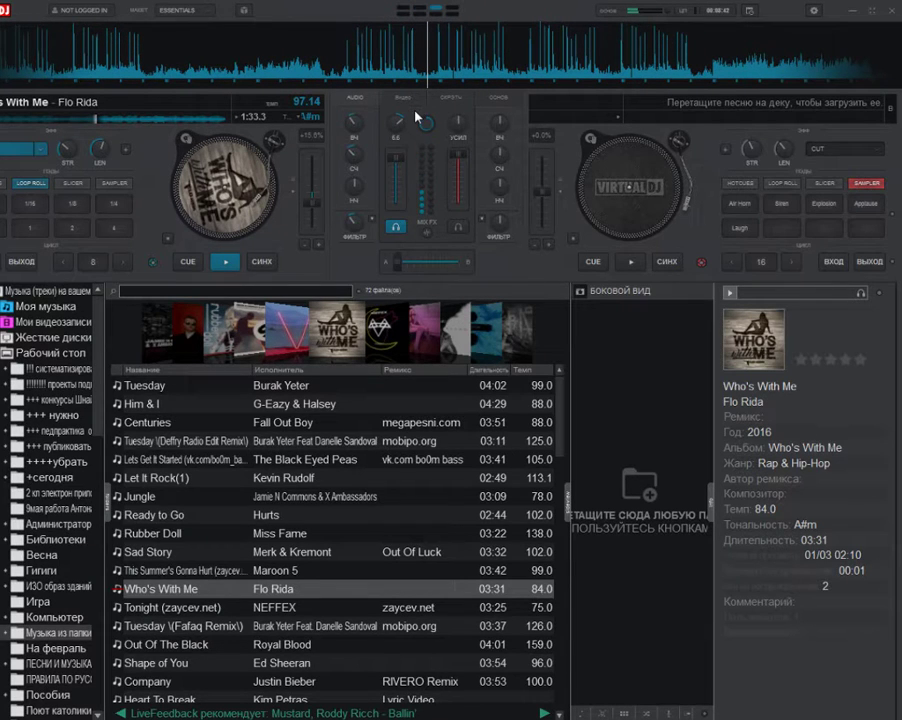
left_click(30, 150)
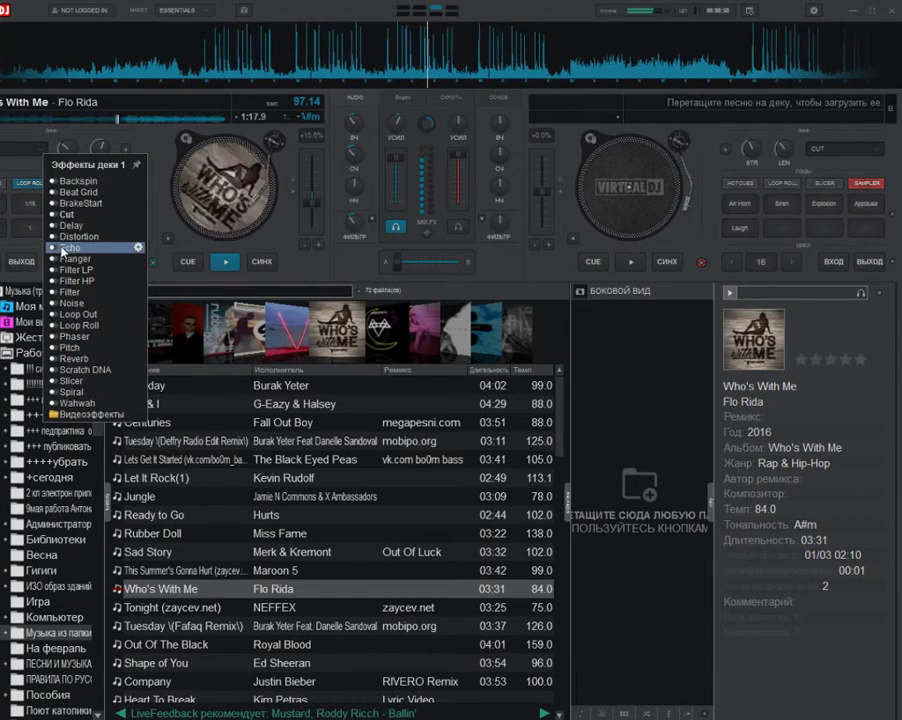
left_click(54, 248)
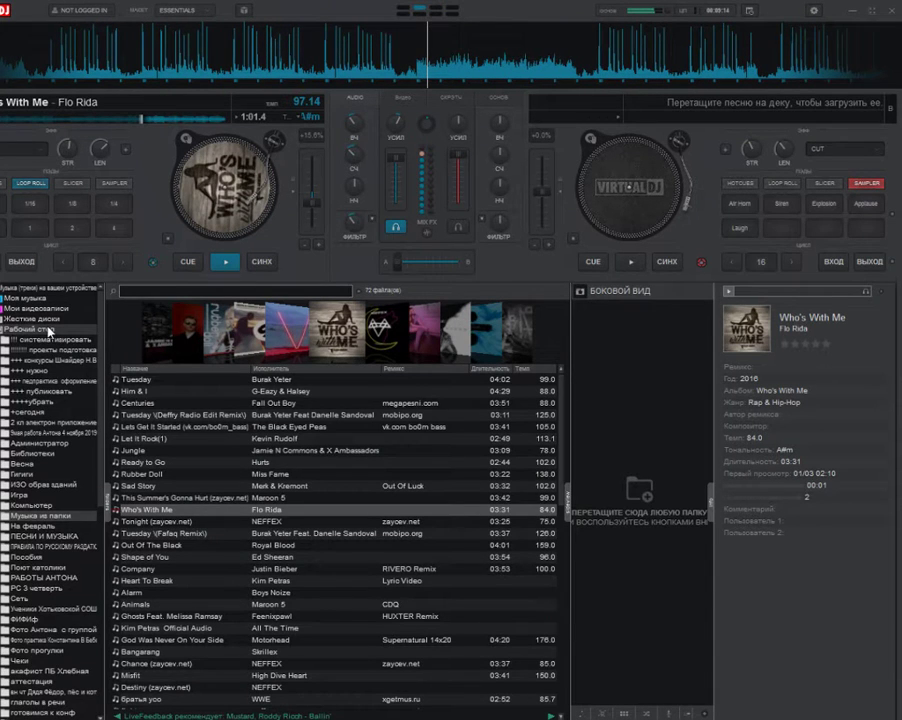
- Look through the music folder tree and open the Рабочий стол folder to list its tracks
left_click(48, 331)
left_click(48, 331)
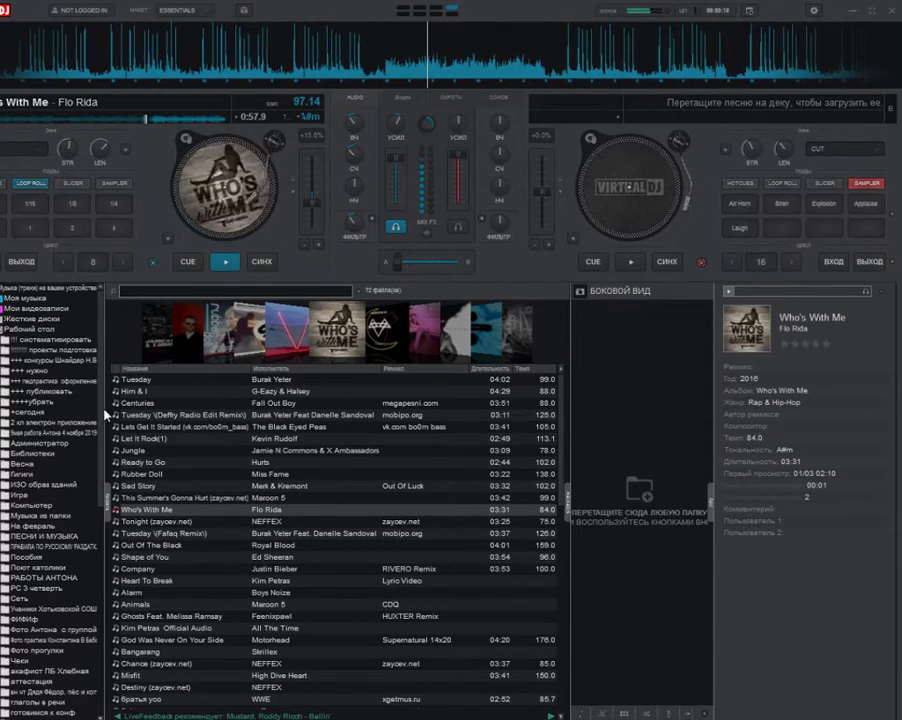
left_click_drag(103, 409, 98, 423)
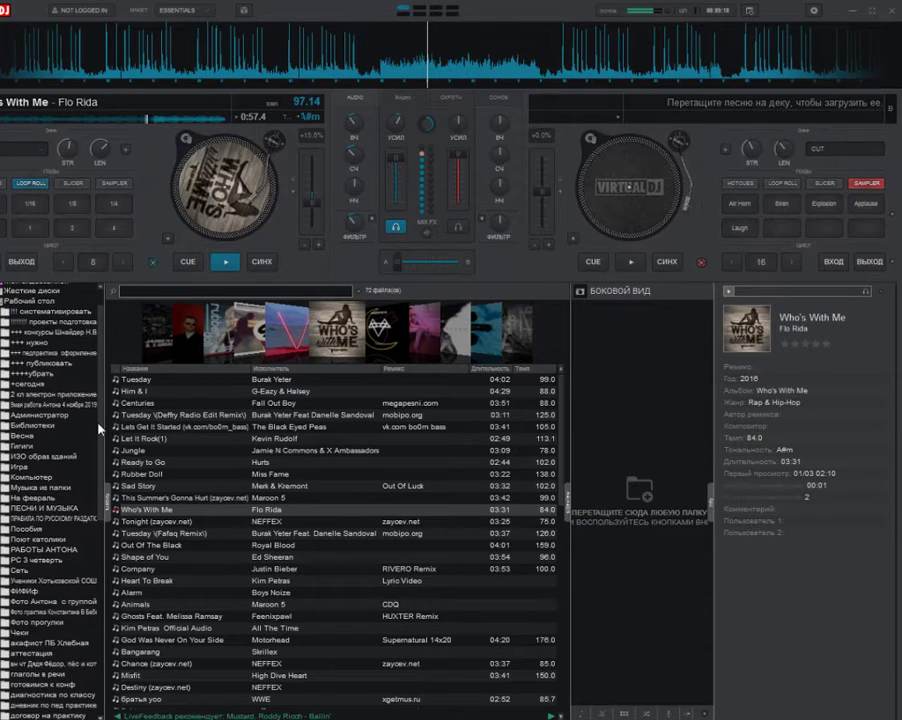
scroll(100, 430, "down", 10)
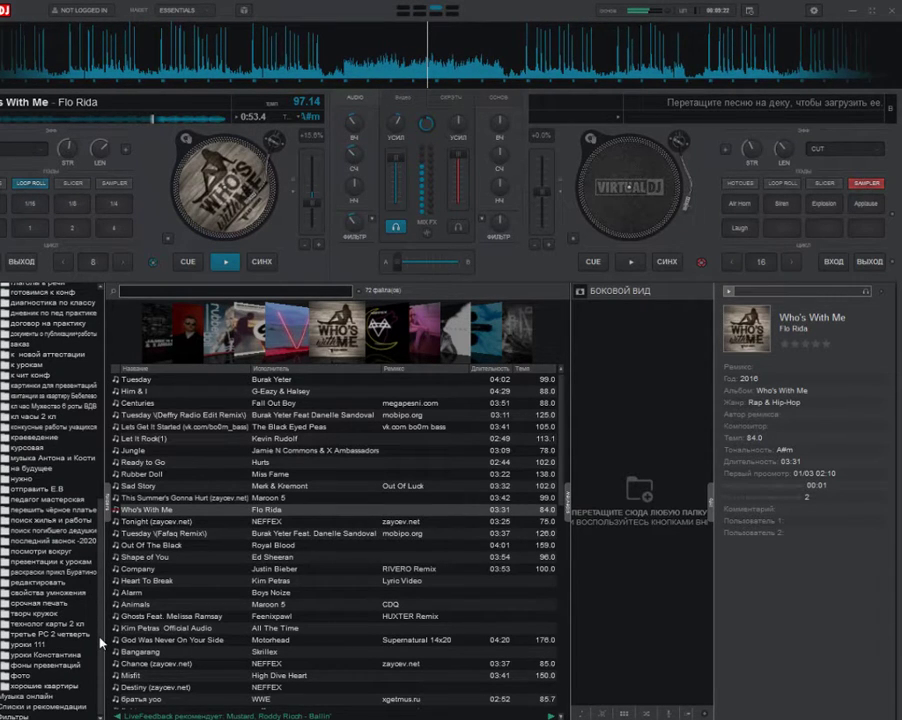
left_click_drag(100, 643, 100, 363)
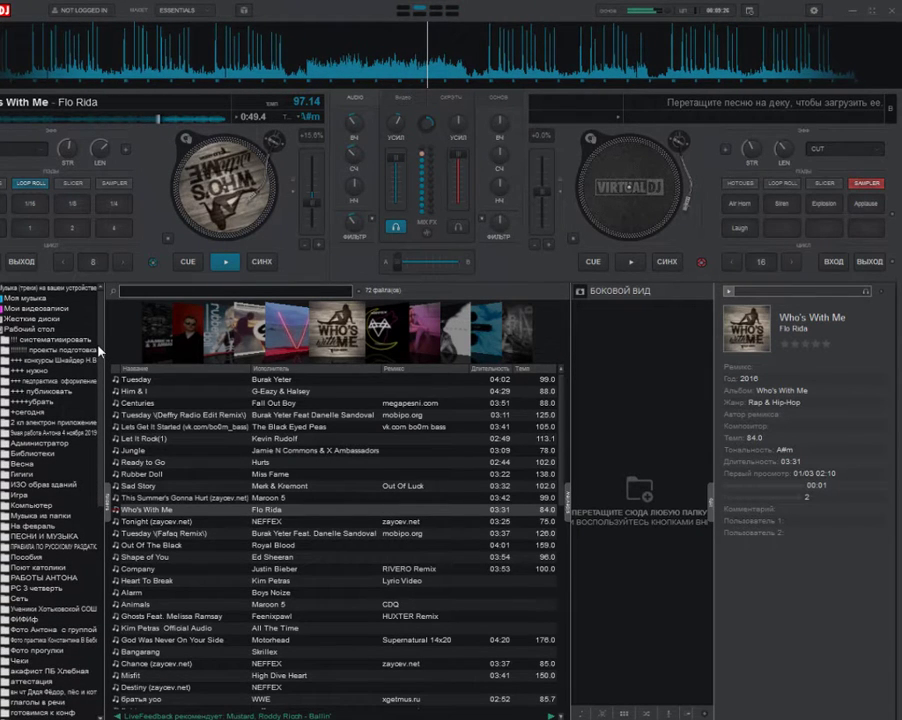
left_click(87, 290)
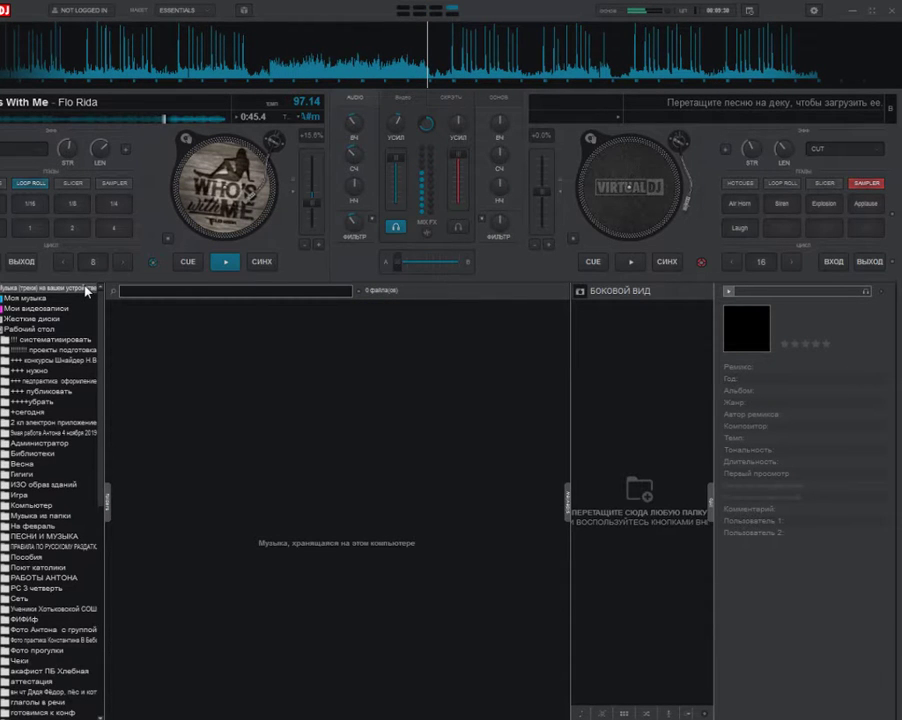
left_click(50, 329)
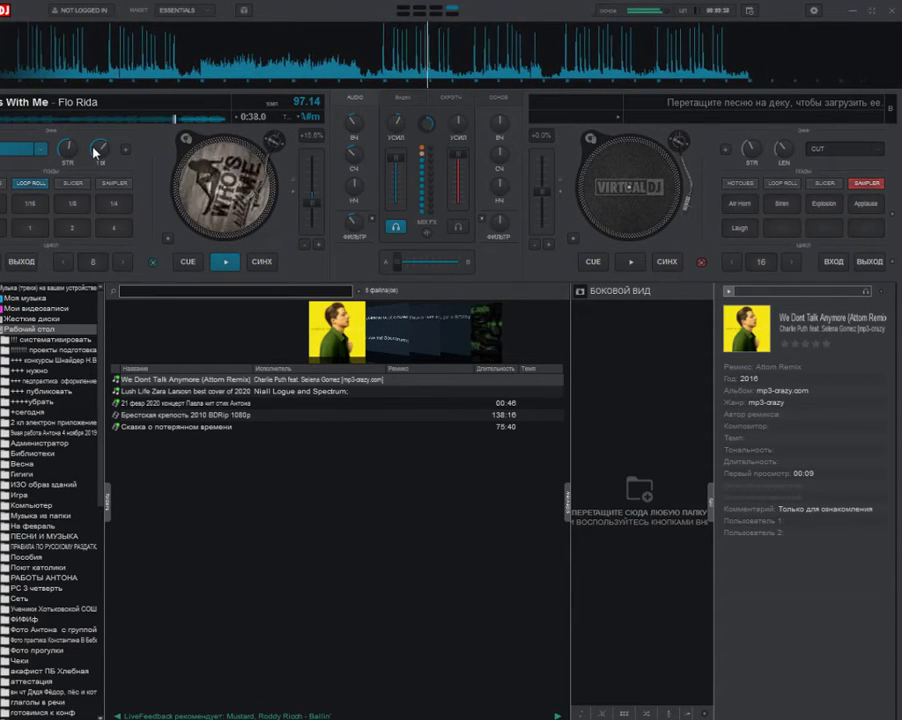
- Try the Cut effect on deck 1 from its effects list
left_click(44, 150)
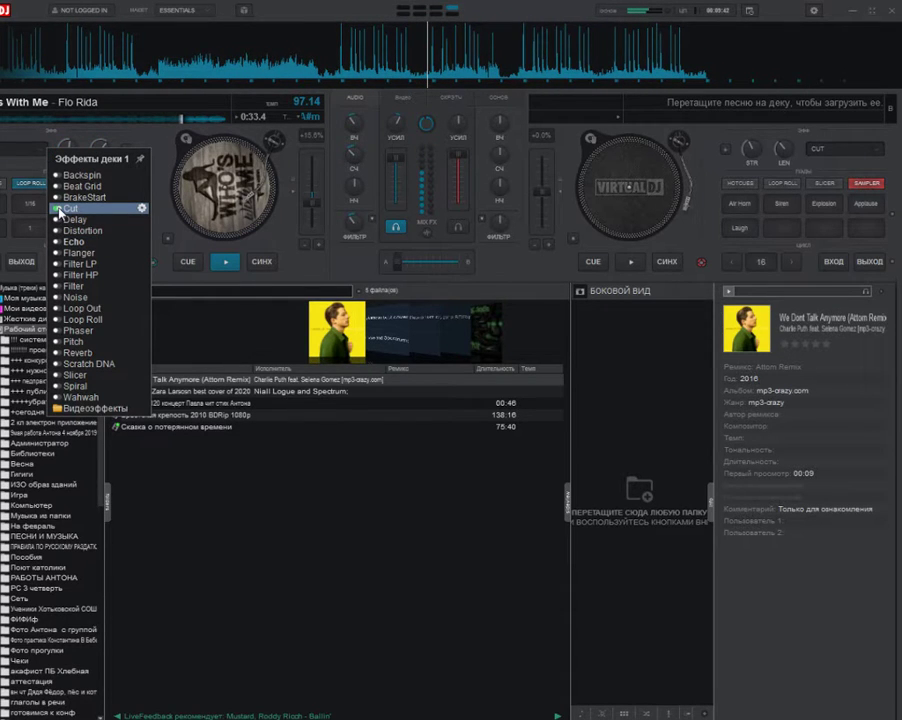
left_click(293, 530)
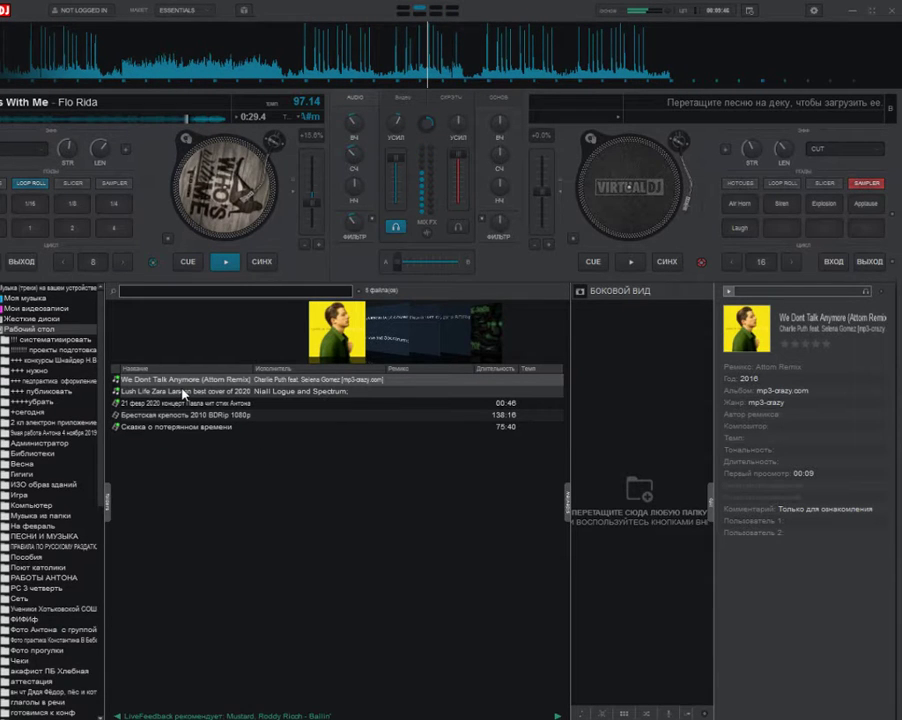
- Load "Lush Life Zara Larsosn best cover of 2020" onto deck 2
left_click_drag(183, 395, 560, 180)
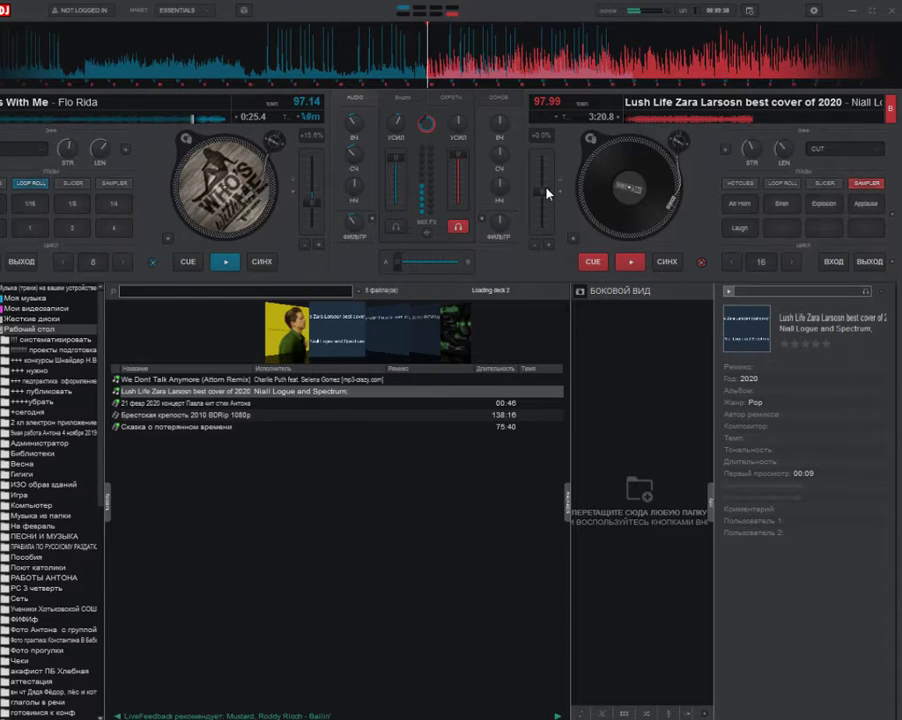
- Enable the Cut effect on deck 1 and set its length to 1/4 beat
left_click(38, 150)
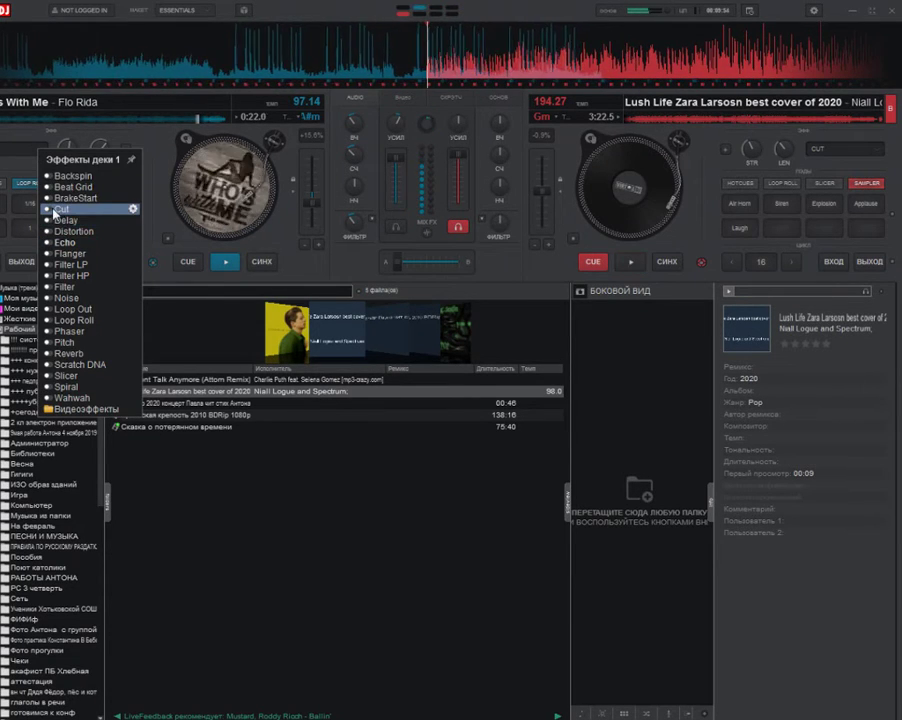
left_click(49, 209)
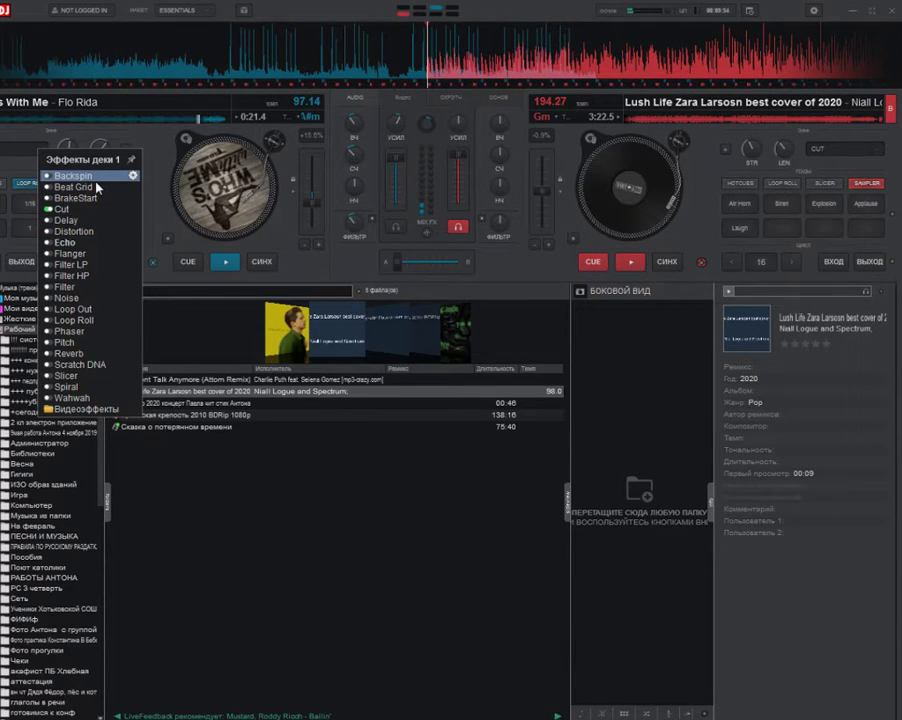
left_click(94, 178)
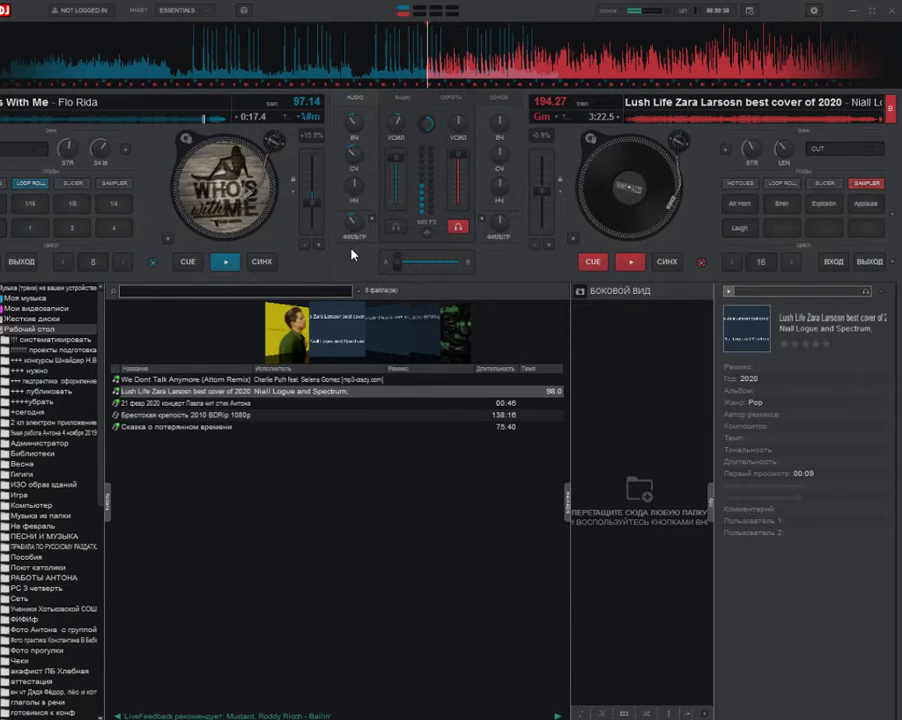
mouse_move(354, 219)
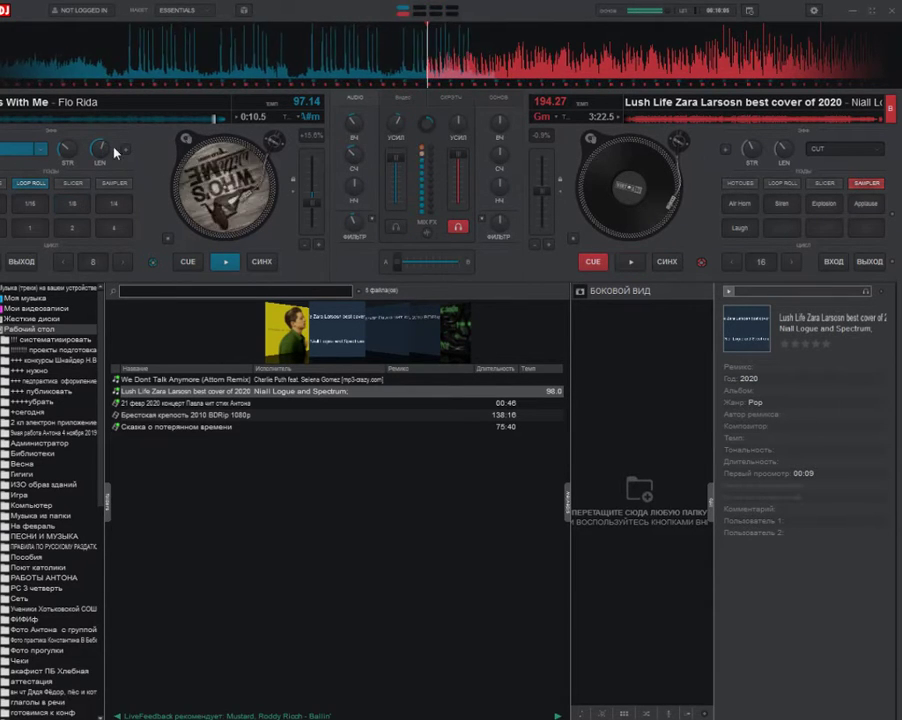
mouse_move(92, 144)
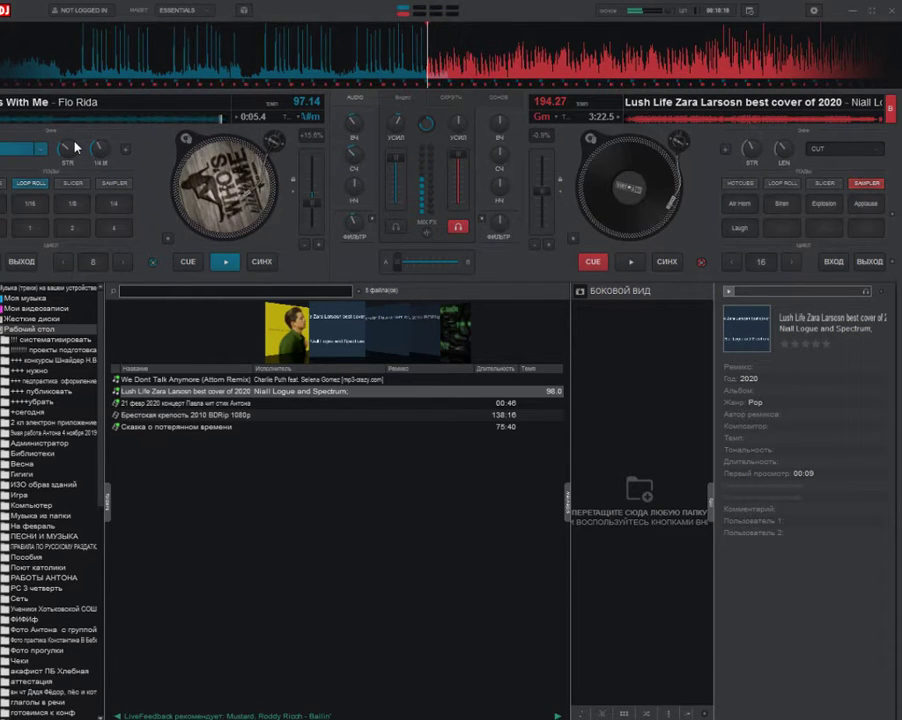
- Start the Lush Life cover on deck 2 and raise its tempo to +13.6%
left_click(630, 261)
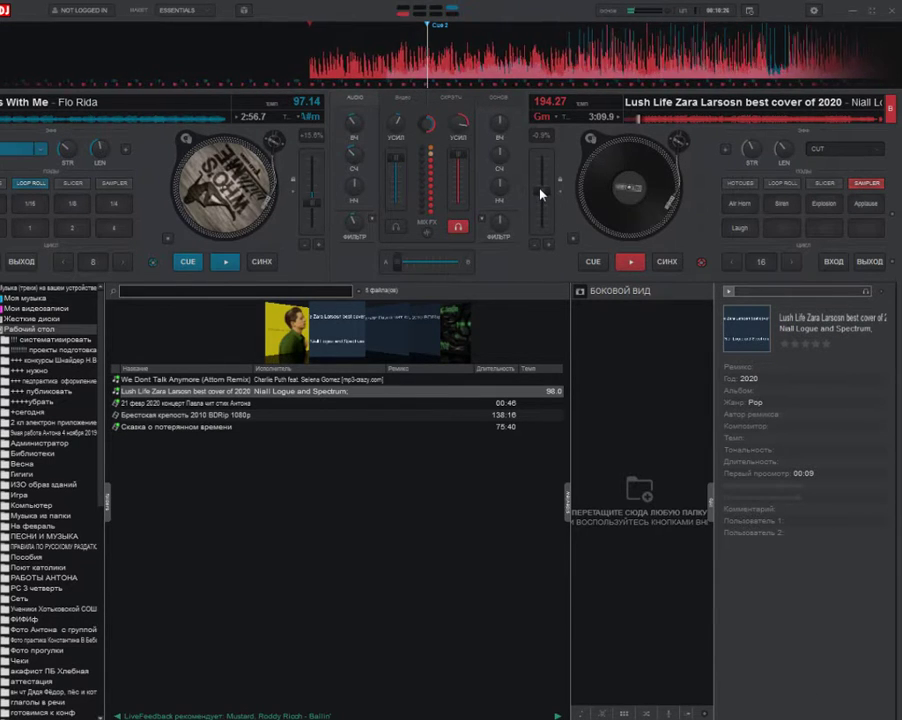
left_click_drag(540, 194, 539, 201)
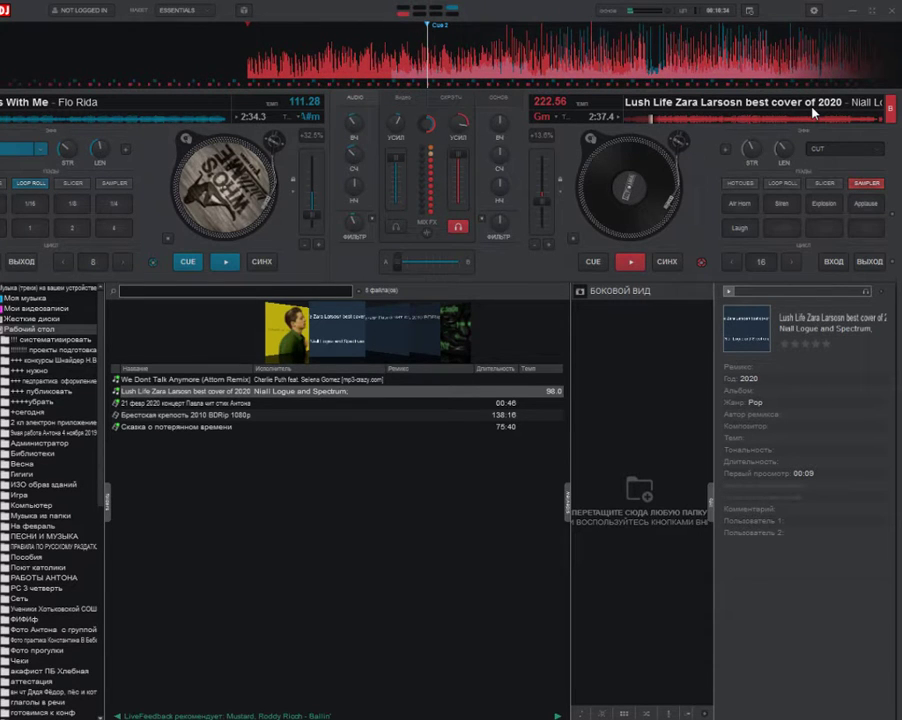
- Load "We Dont Talk Anymore (Attom Remix)" onto deck 1 and dismiss the Auto Match Key notice
left_click(325, 381)
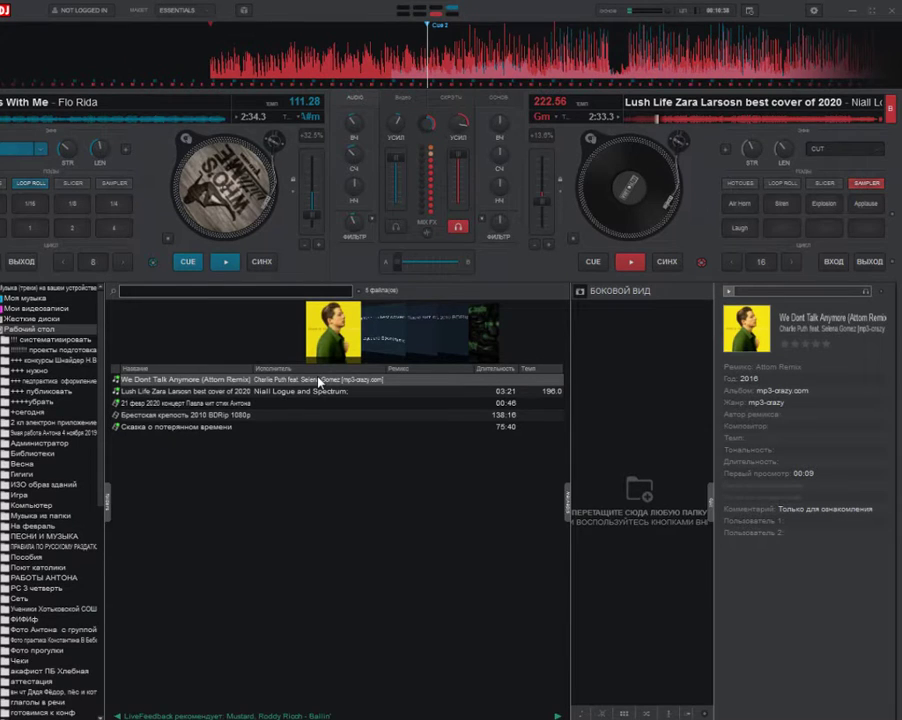
left_click_drag(318, 381, 221, 205)
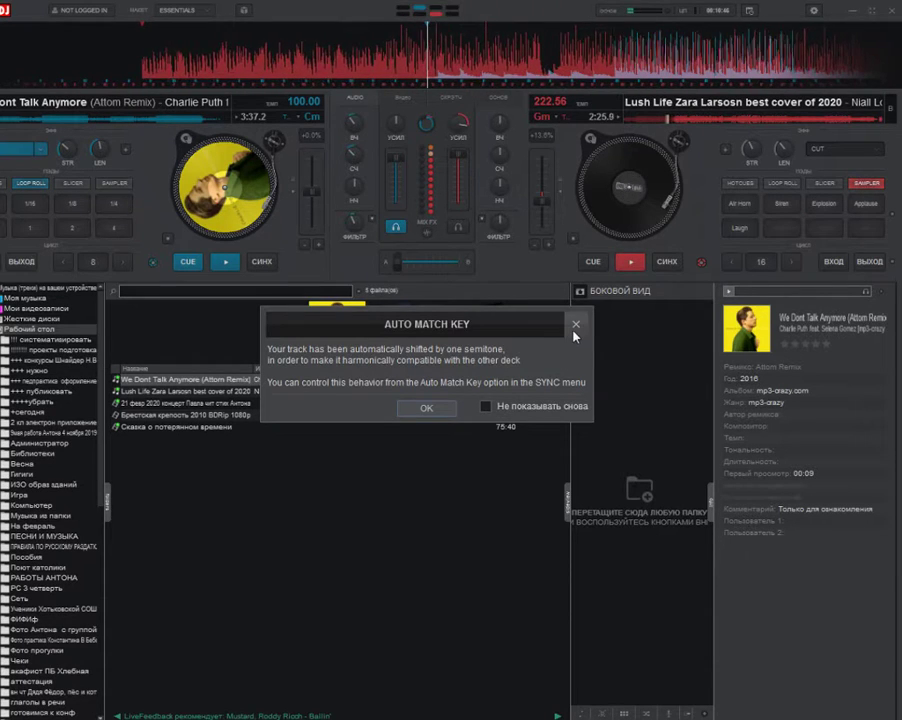
left_click(575, 325)
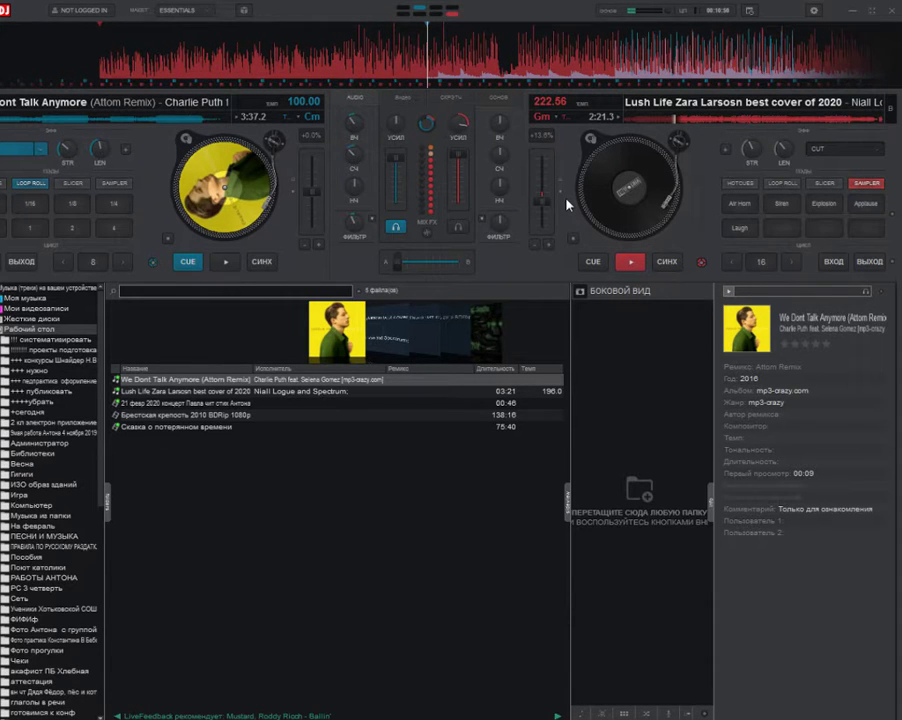
- Boost deck 2's mid and low equalizer levels and set the crossfader slightly past centre toward side B
left_click_drag(497, 152, 519, 139)
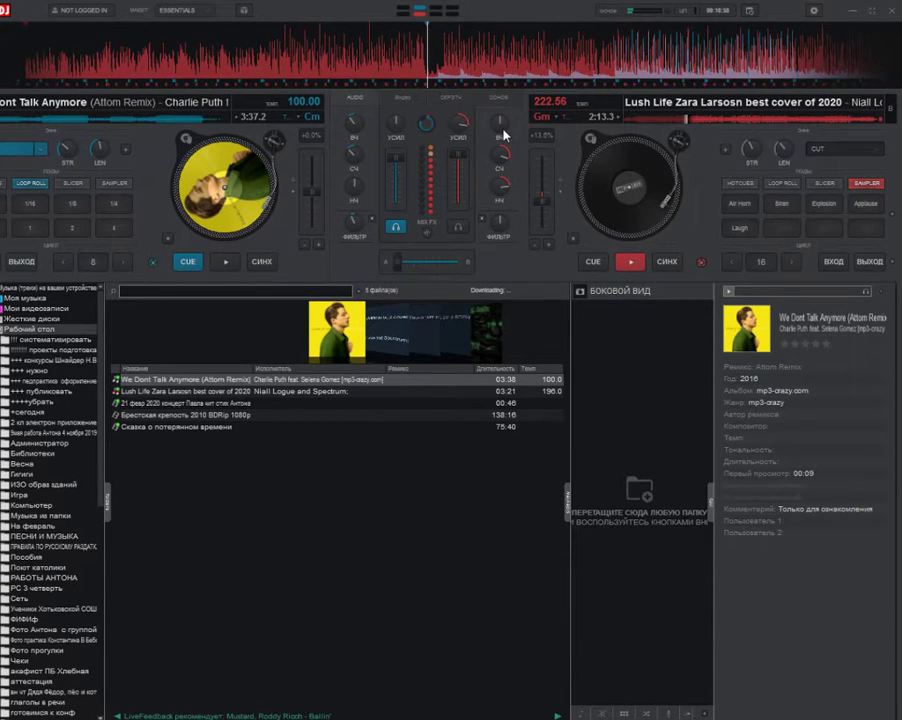
left_click_drag(398, 262, 478, 262)
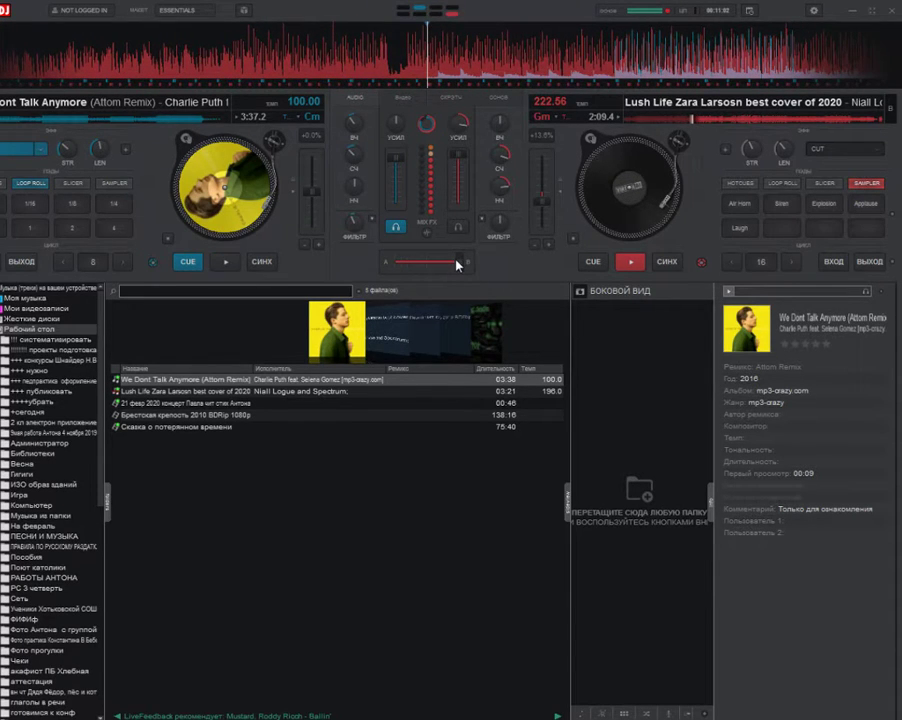
left_click_drag(458, 264, 441, 262)
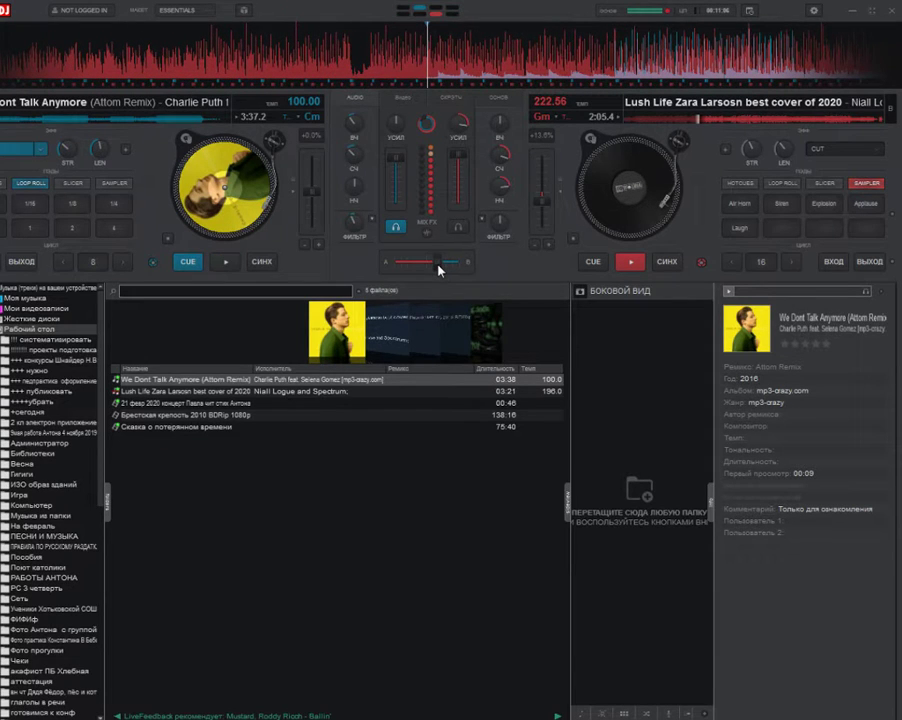
- Switch to YouTube Studio, dismiss the resolution warning and post "Всем привет )" in the live chat
key("alt+Tab")
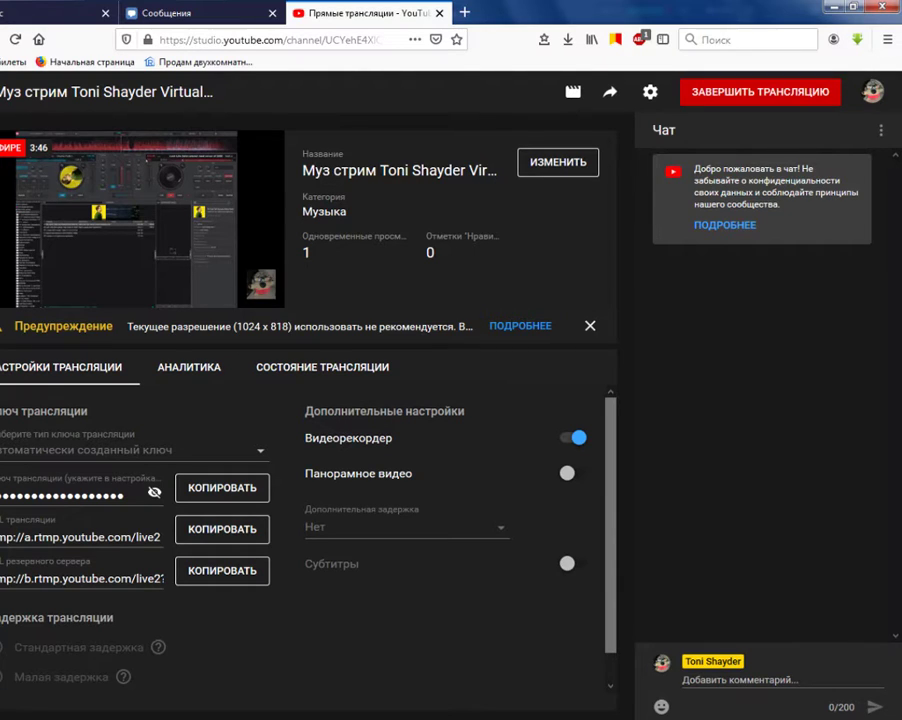
left_click(590, 326)
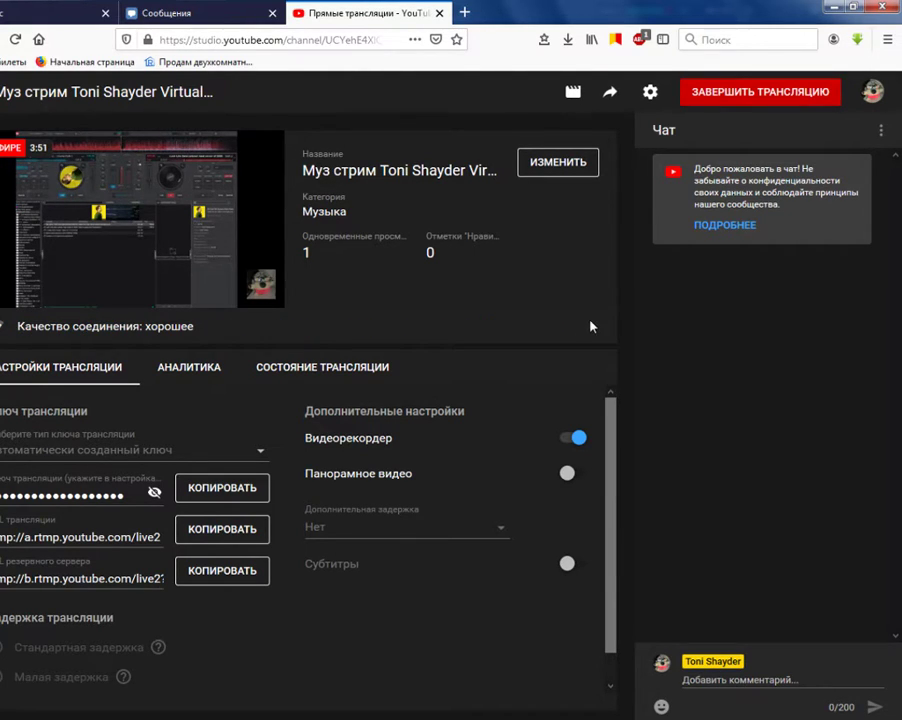
left_click(724, 680)
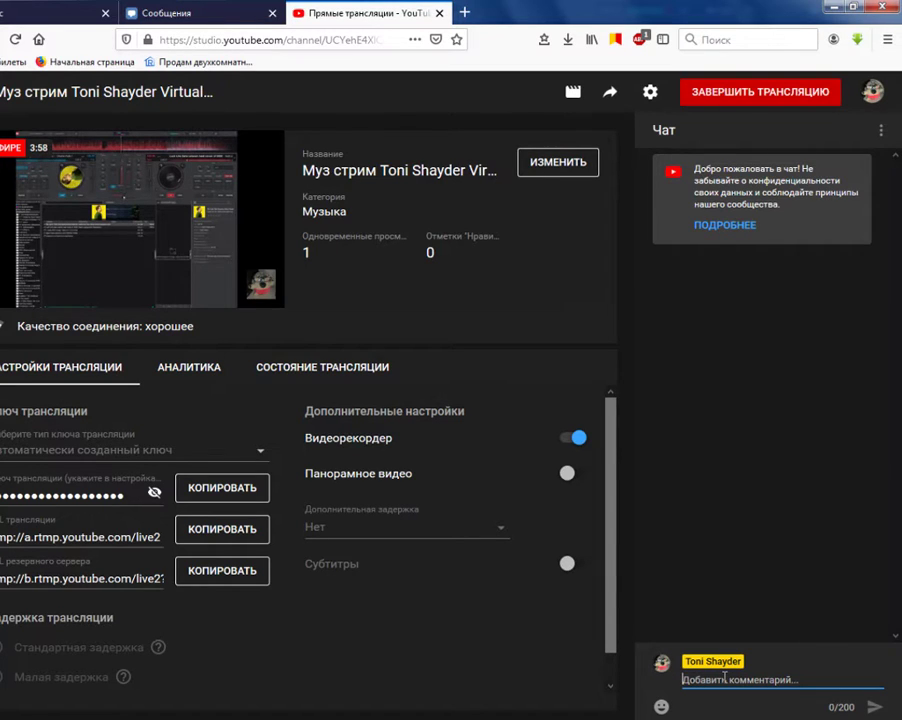
type("Всем ")
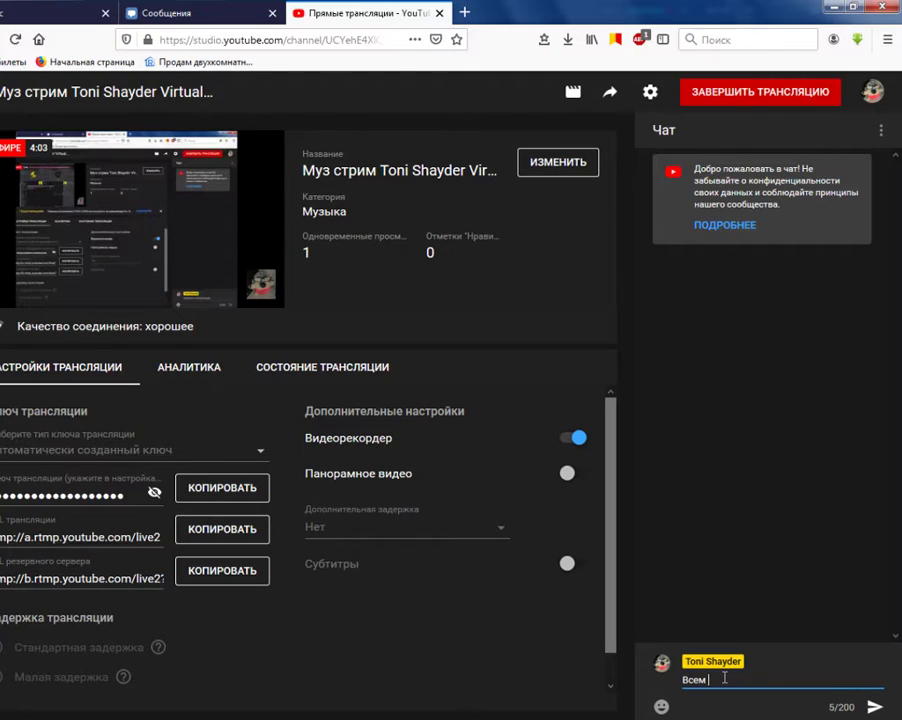
type("привет )")
key("Return")
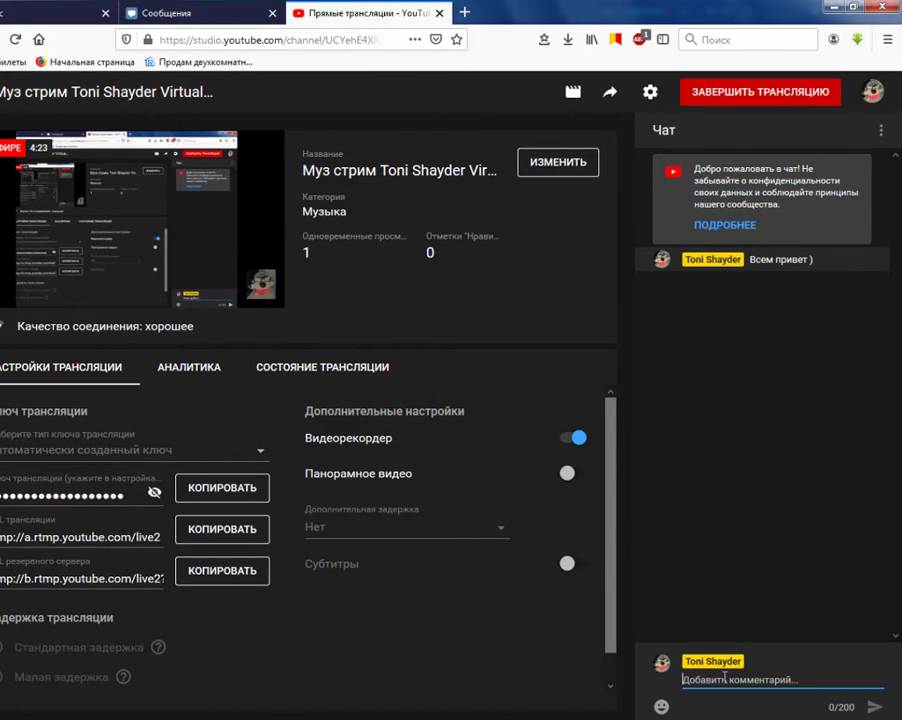
- Return to VirtualDJ, lower deck 2's tempo to +11.5% and reduce its gain
key("alt+Tab")
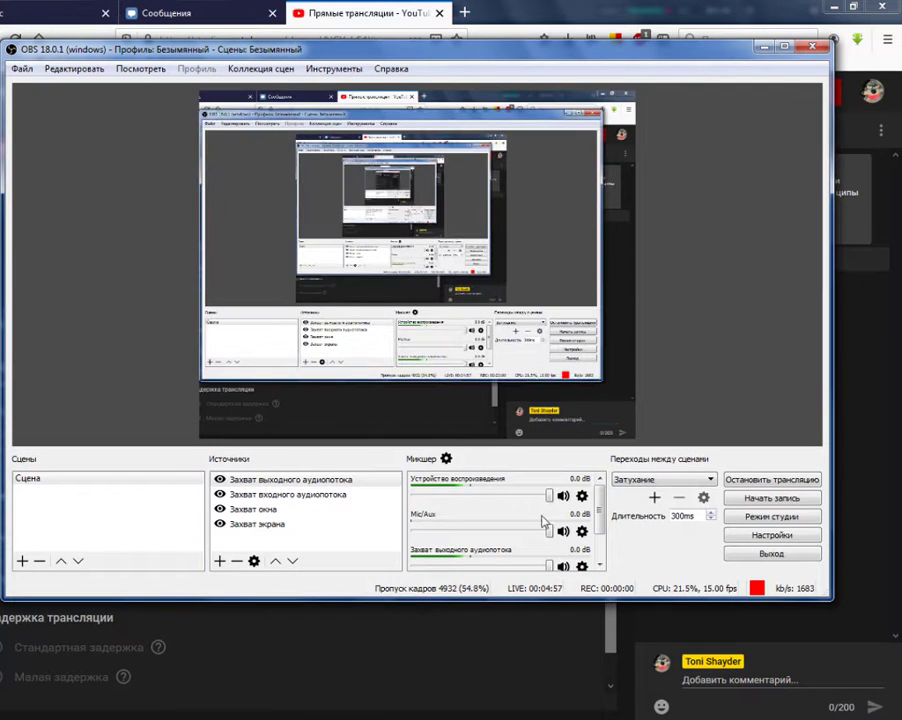
key("alt+Tab")
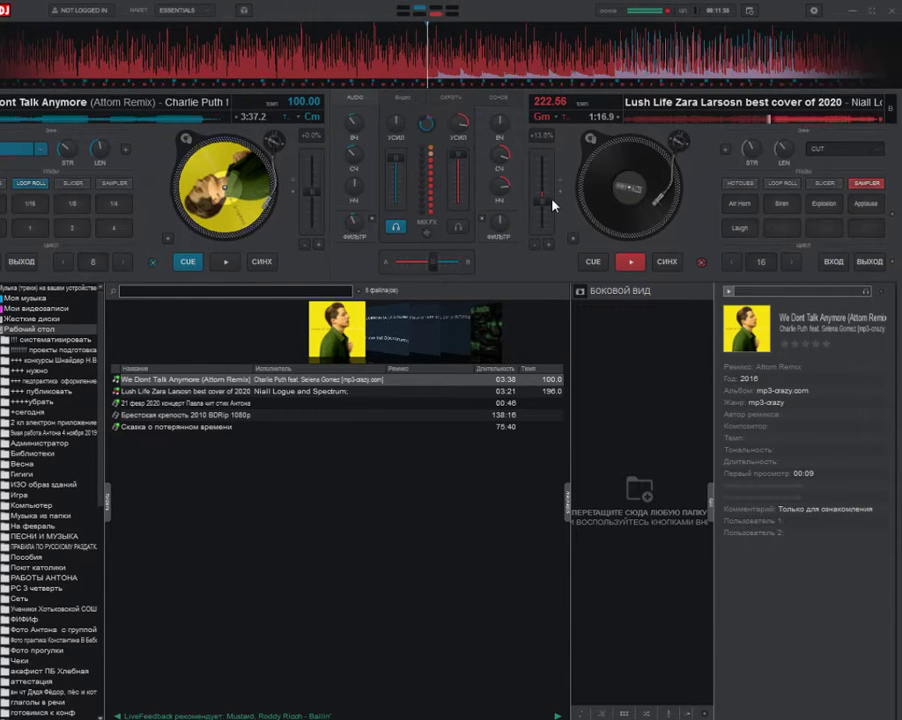
left_click_drag(547, 200, 546, 197)
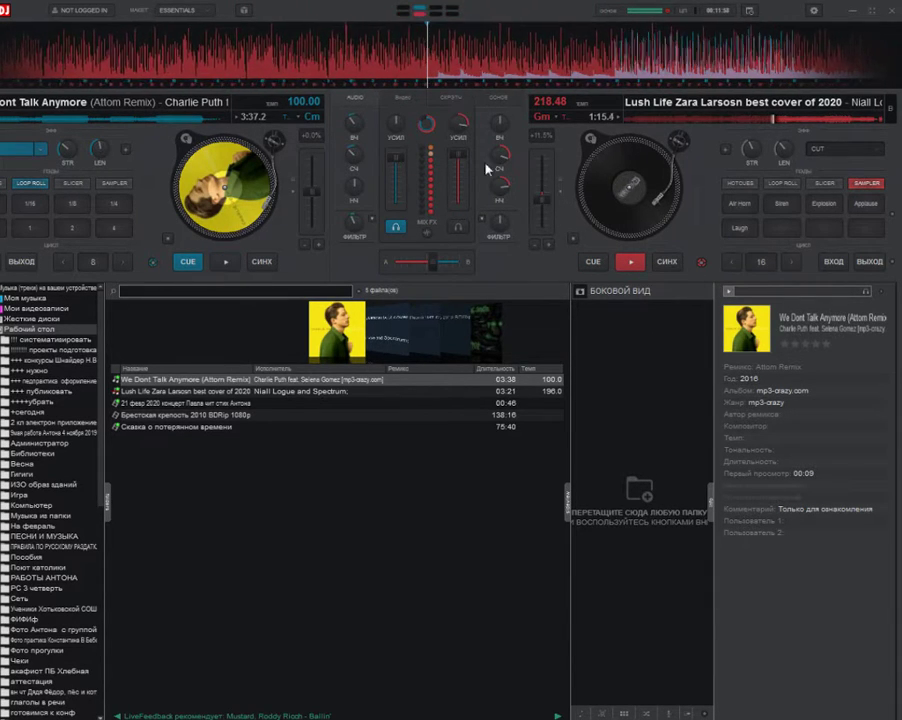
left_click_drag(462, 128, 465, 149)
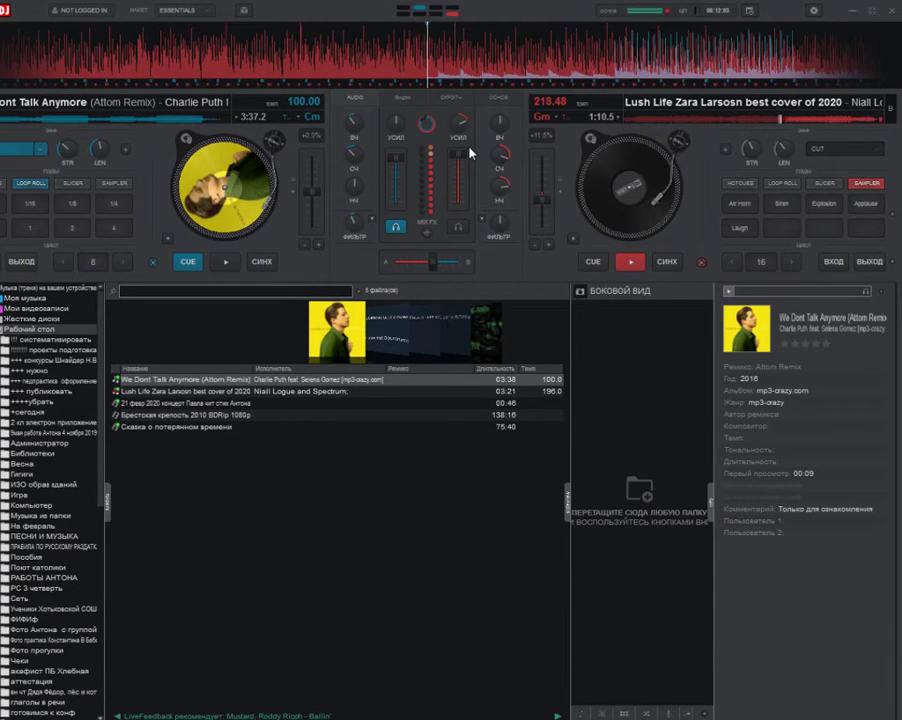
left_click_drag(616, 231, 622, 213)
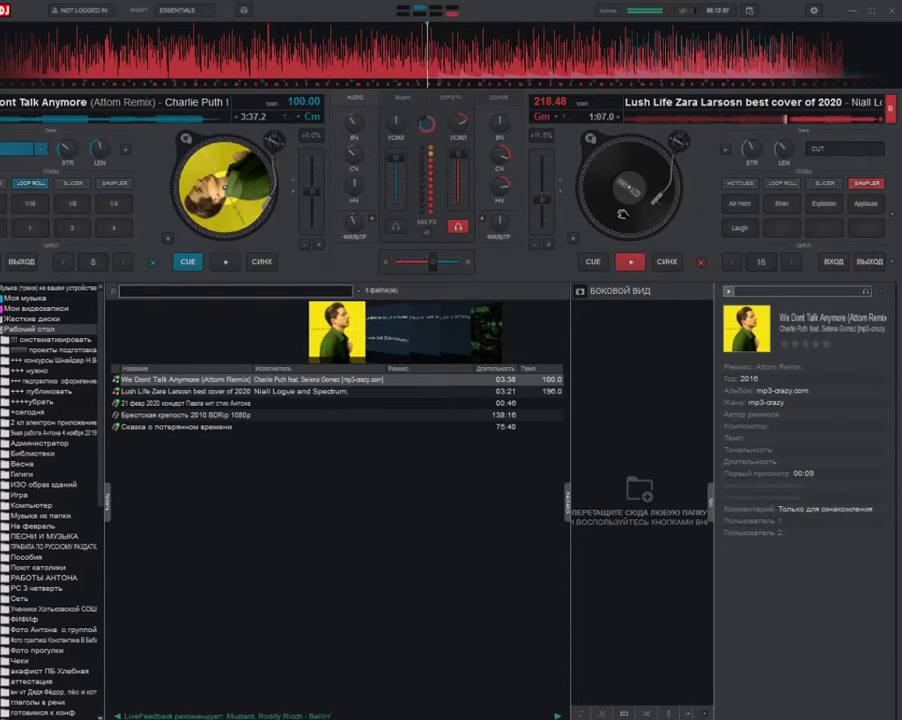
left_click(877, 150)
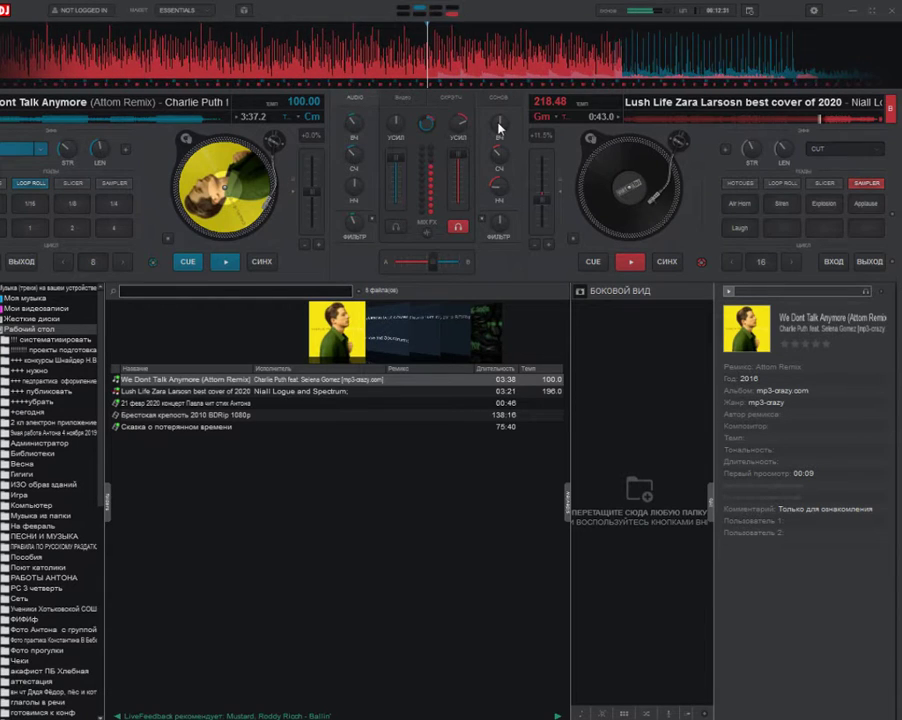
left_click(826, 148)
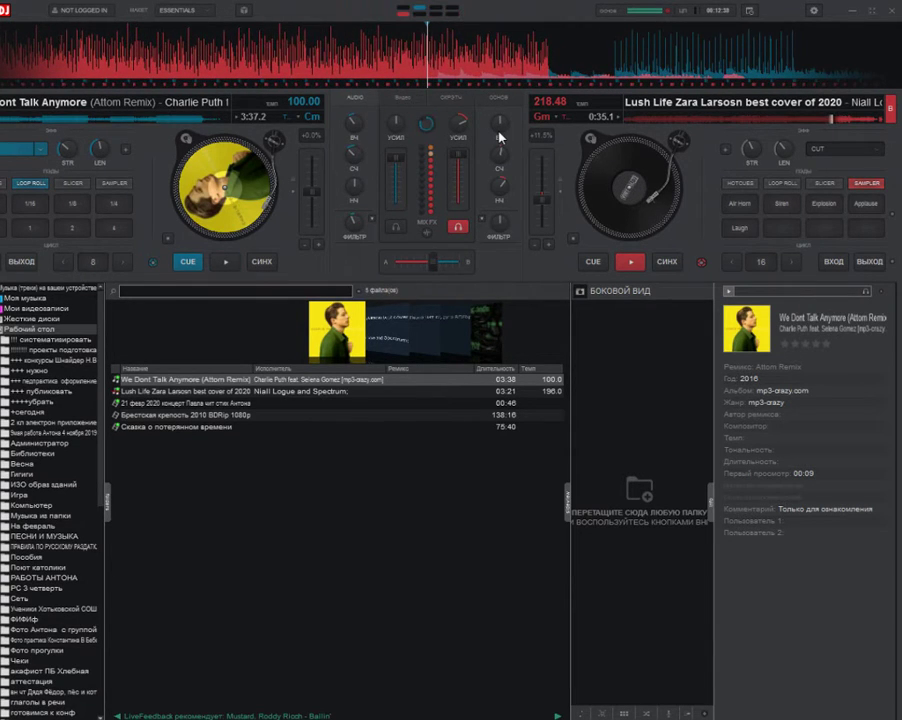
left_click(845, 148)
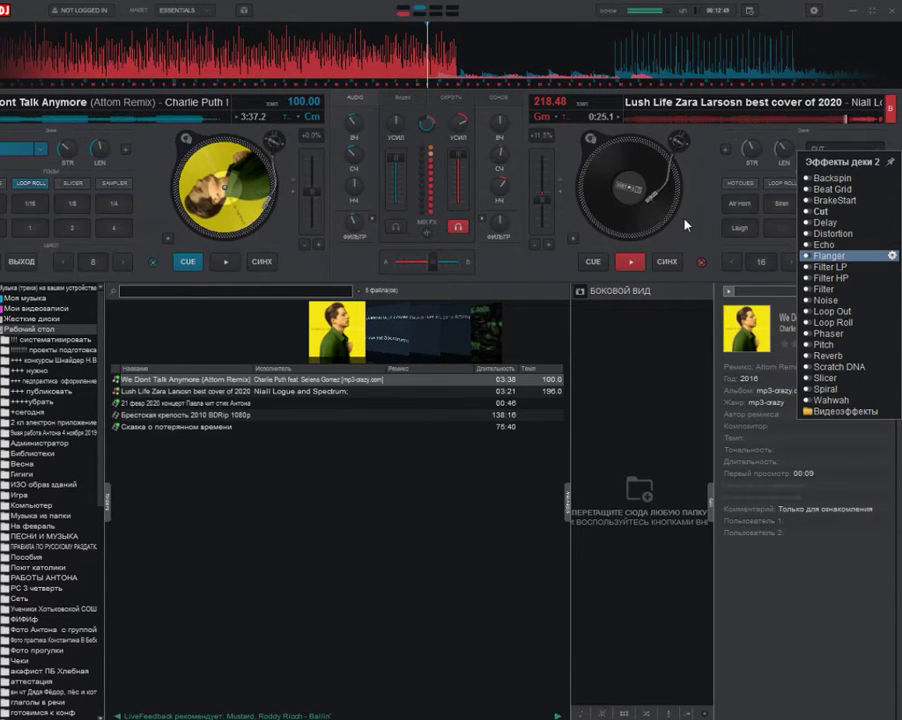
left_click(709, 221)
- Check the broadcast in YouTube Studio and OBS, and return to VirtualDJ
key("alt+Tab")
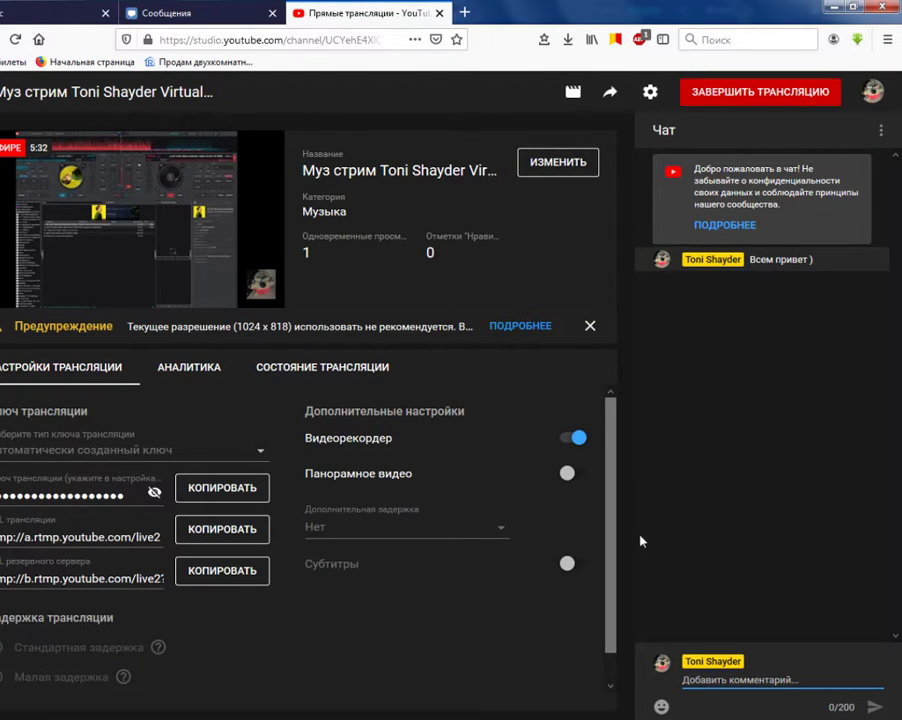
key("alt+Tab")
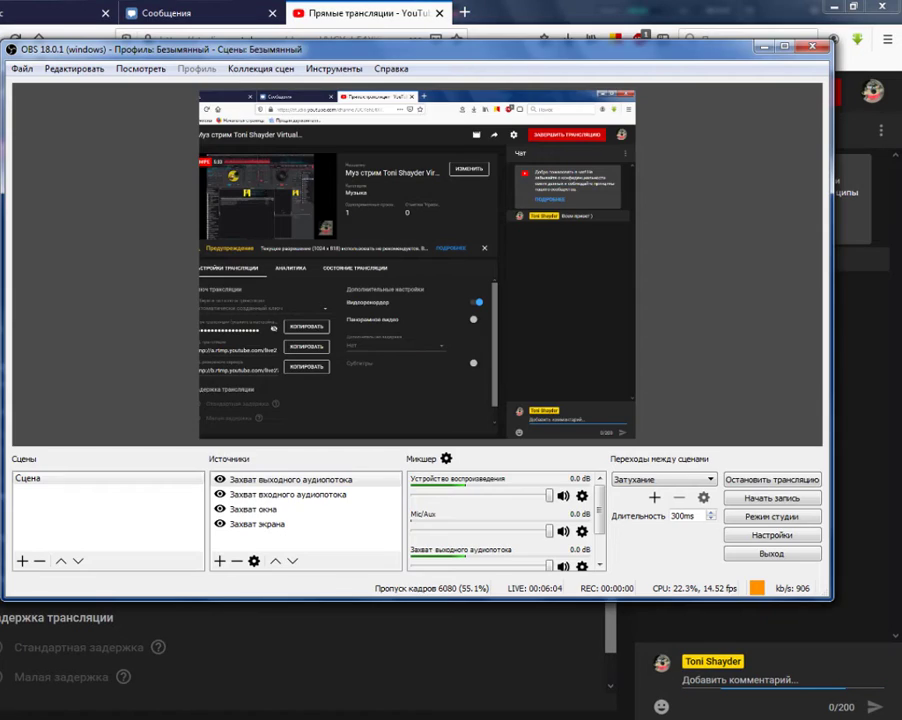
key("alt+Tab")
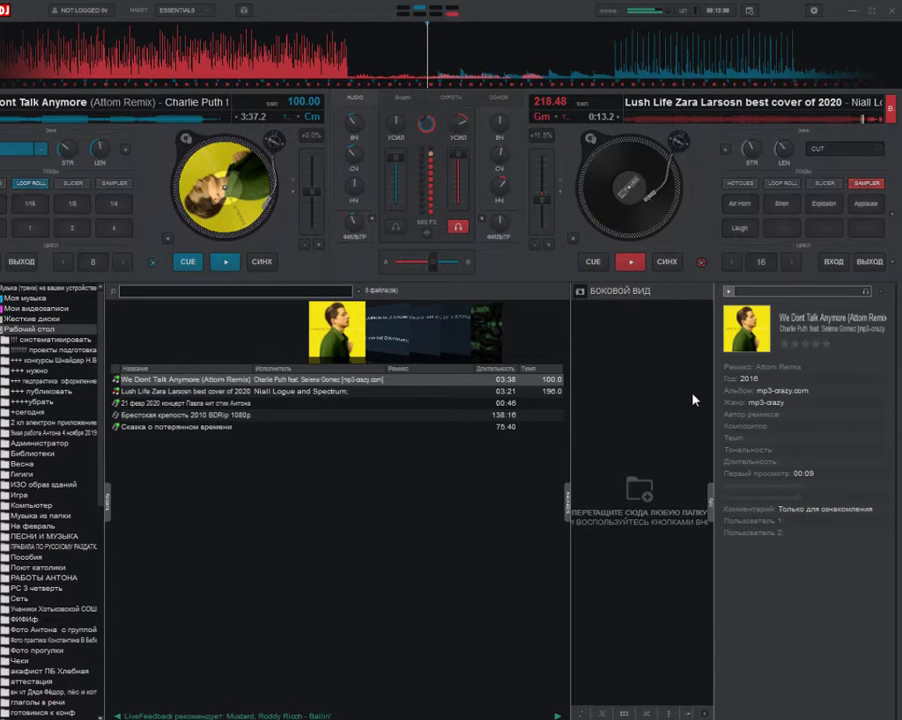
- Centre the crossfader and start "We Dont Talk Anymore (Attom Remix)" on deck 1 at +9.2% tempo
left_click_drag(432, 263, 427, 263)
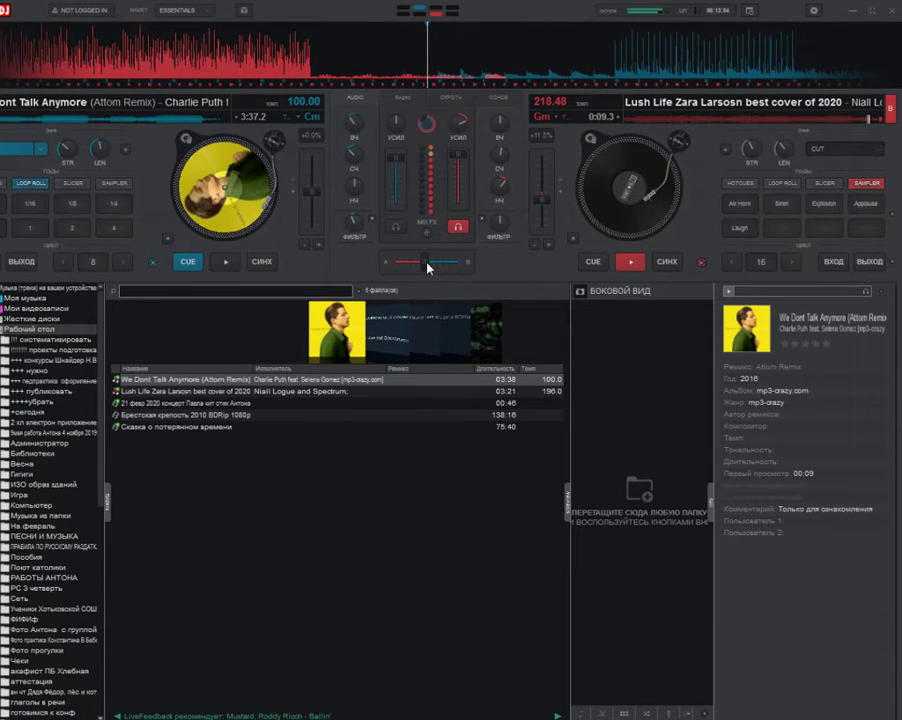
left_click_drag(306, 190, 307, 205)
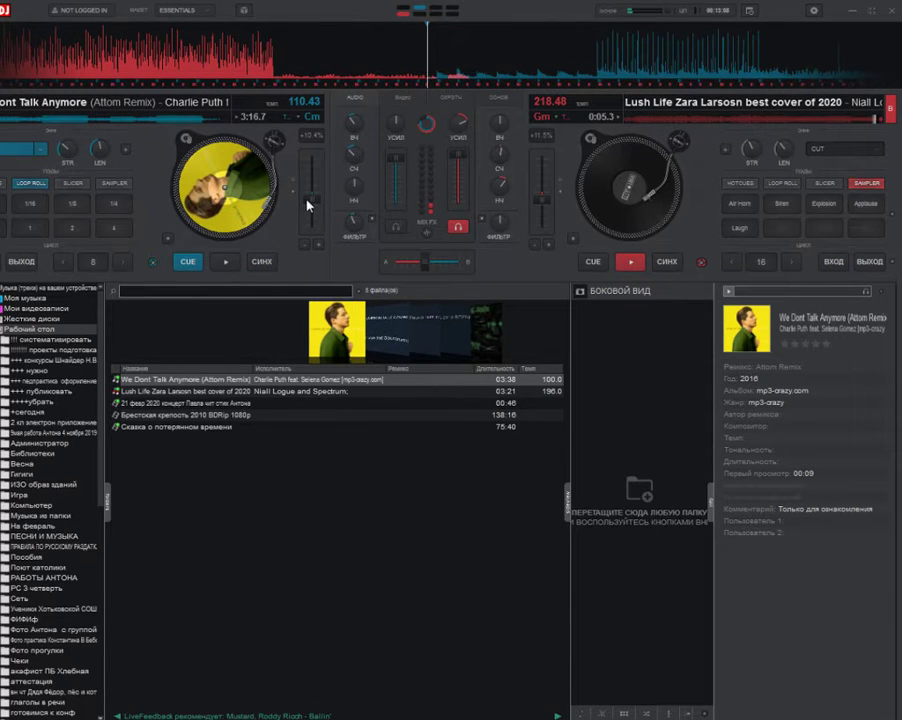
left_click(222, 261)
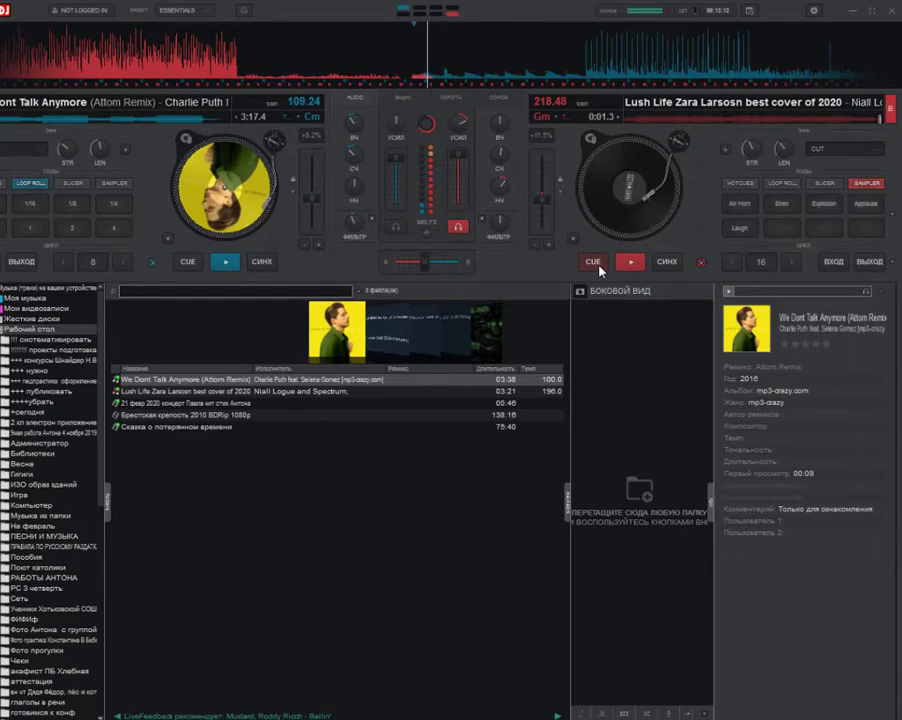
- Move the crossfader fully to side A and raise deck 1's gain
left_click_drag(424, 262, 392, 264)
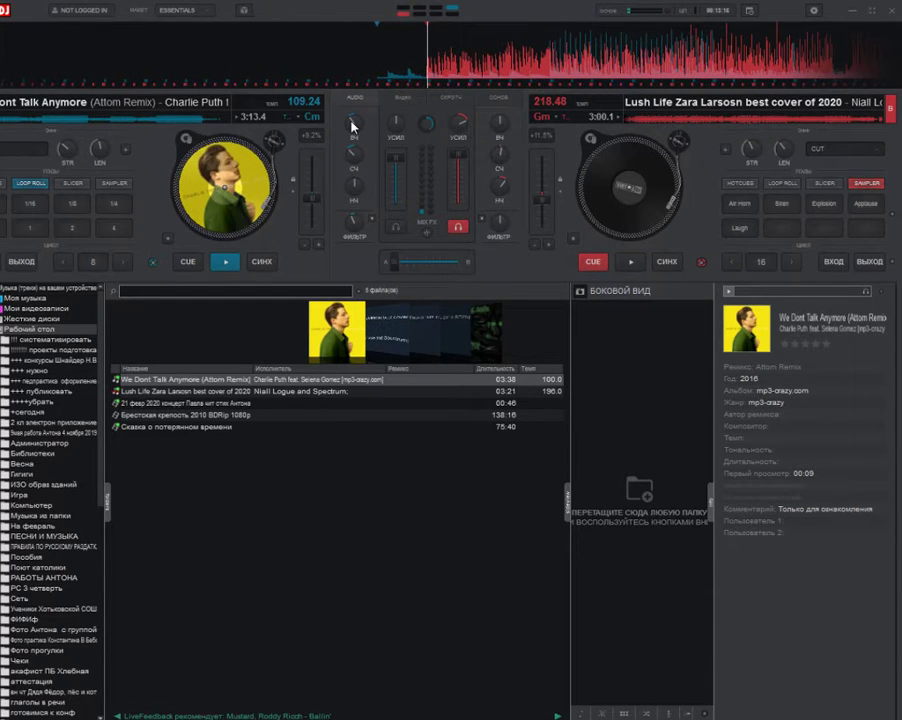
left_click_drag(393, 123, 386, 93)
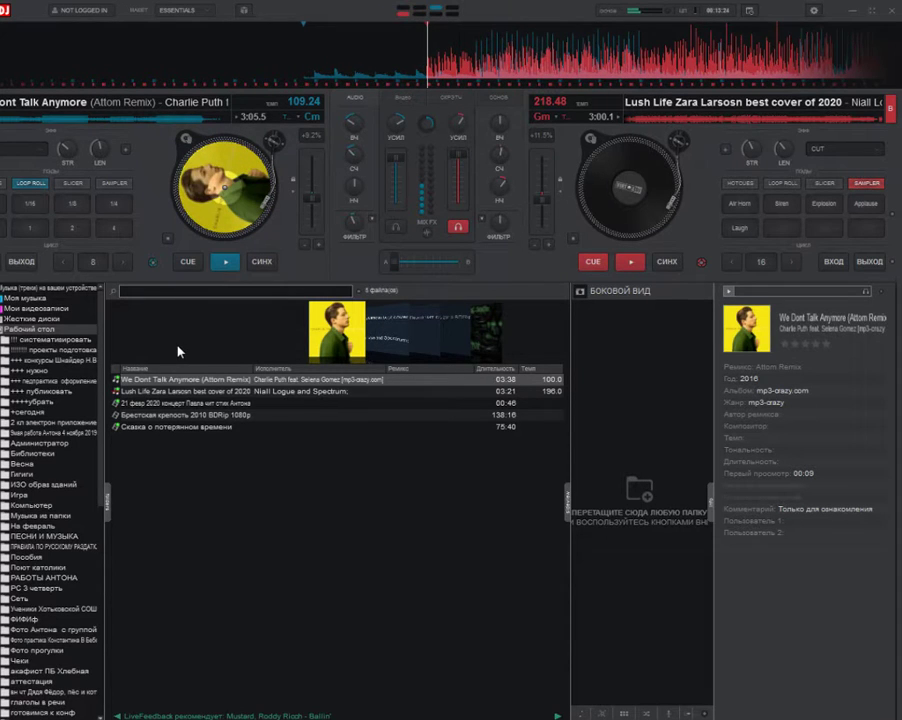
- Close deck 1's effects list after viewing it and raise the deck's tempo to +10.4%
left_click(40, 148)
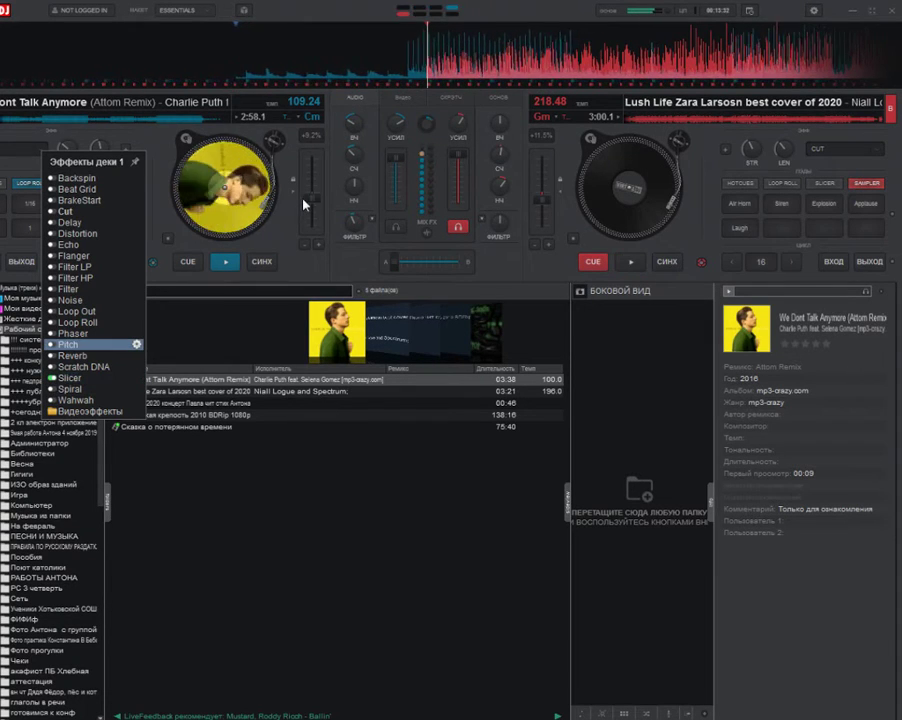
left_click_drag(306, 203, 307, 205)
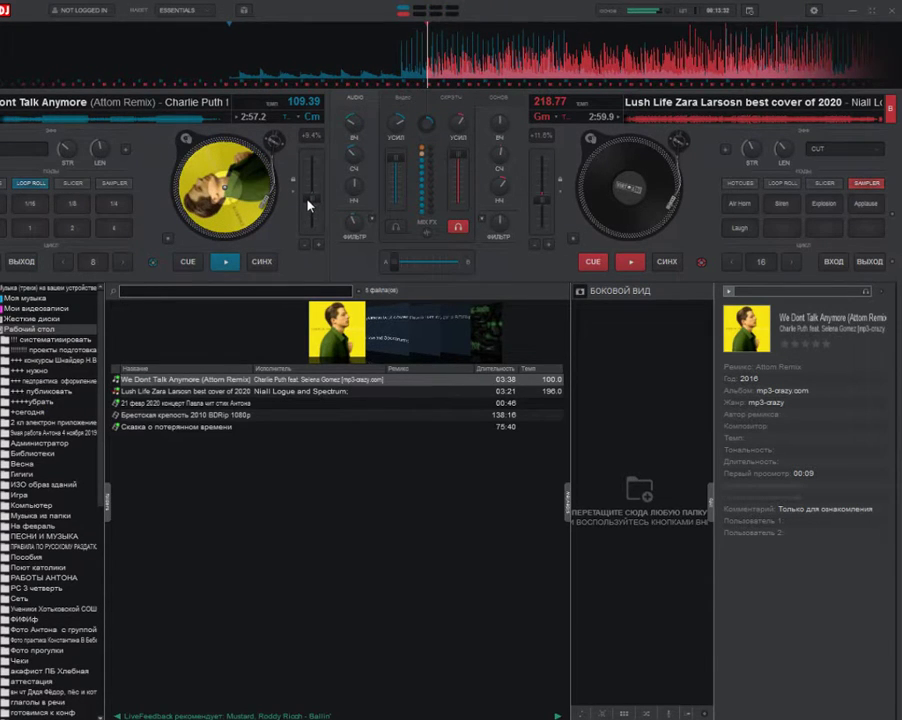
scroll(307, 205, "down", 1)
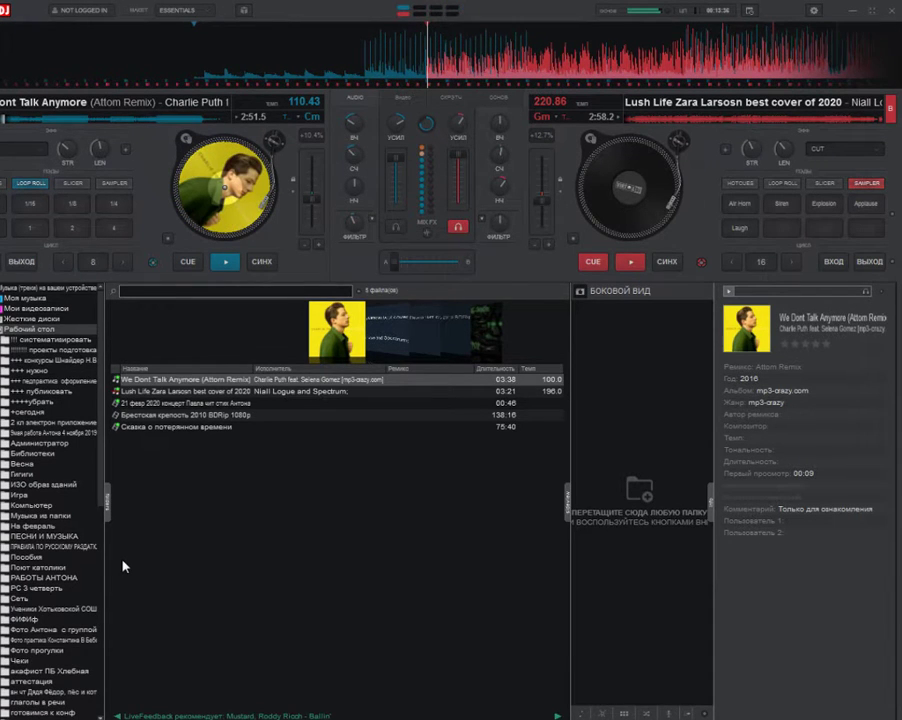
- Browse to local drive D: and load the track "Ковбои ar" onto deck 2
scroll(123, 566, "up", 3)
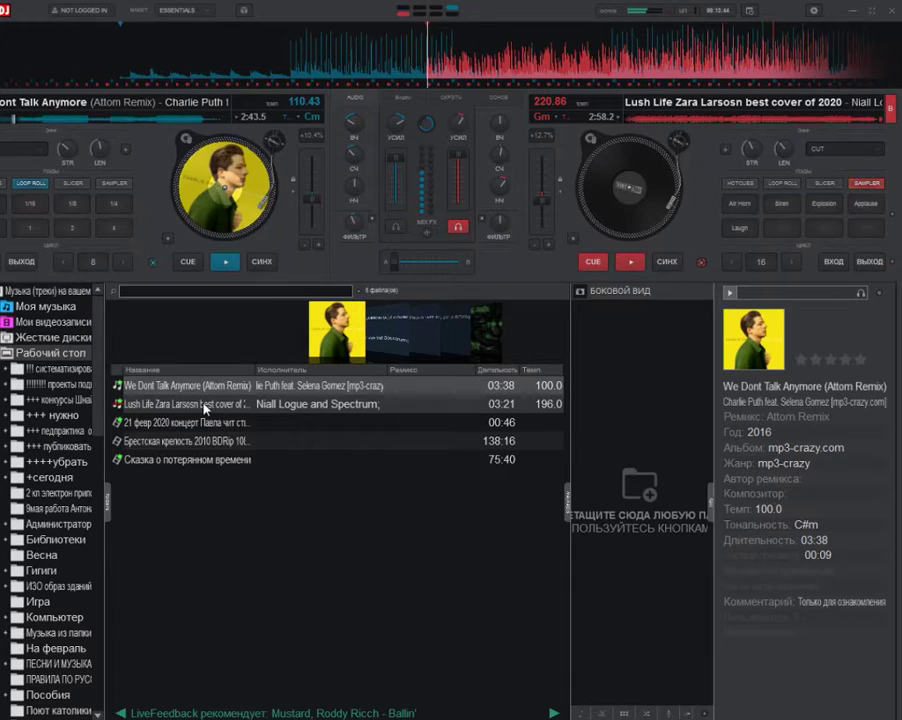
scroll(50, 680, "down", 3)
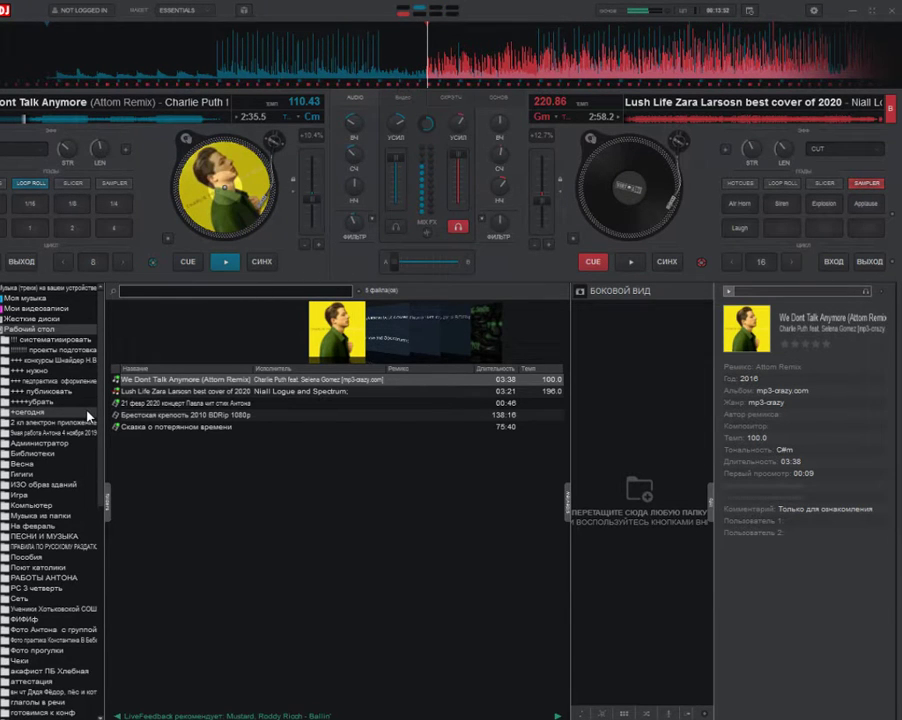
left_click(28, 320)
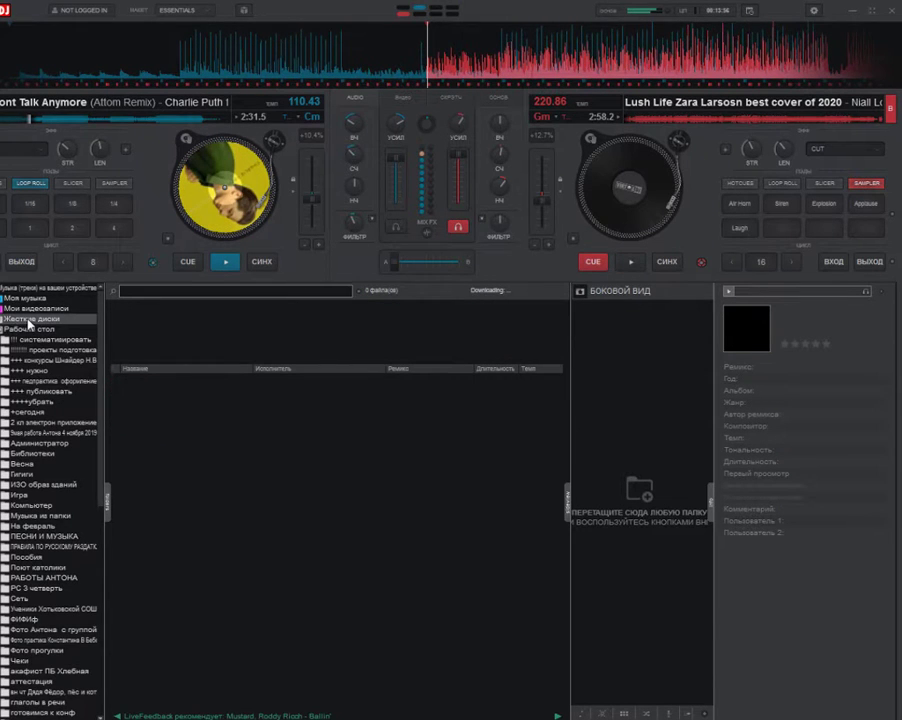
left_click(36, 340)
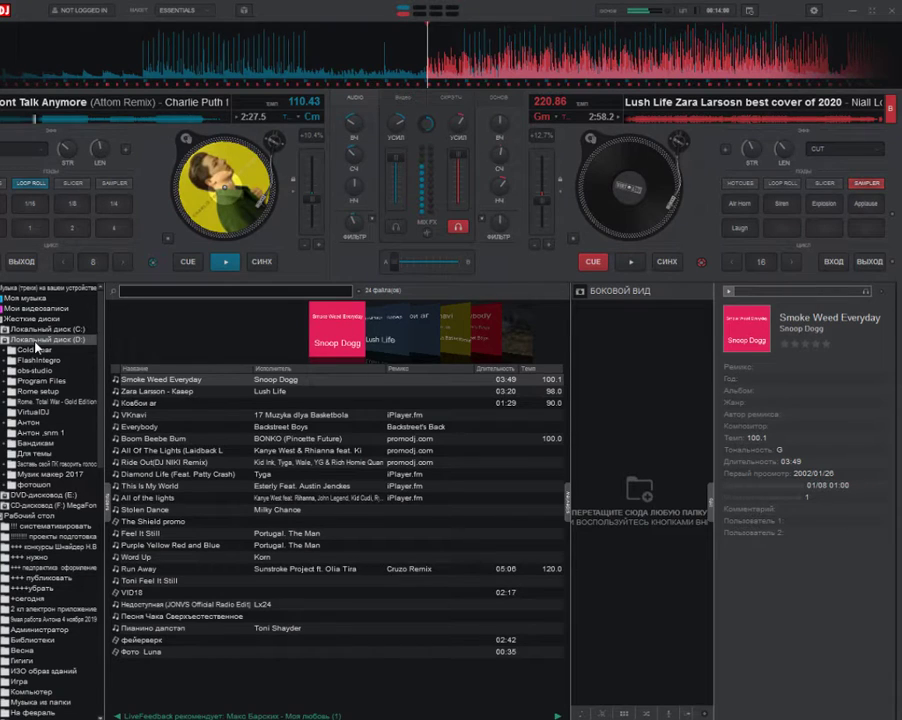
left_click(171, 404)
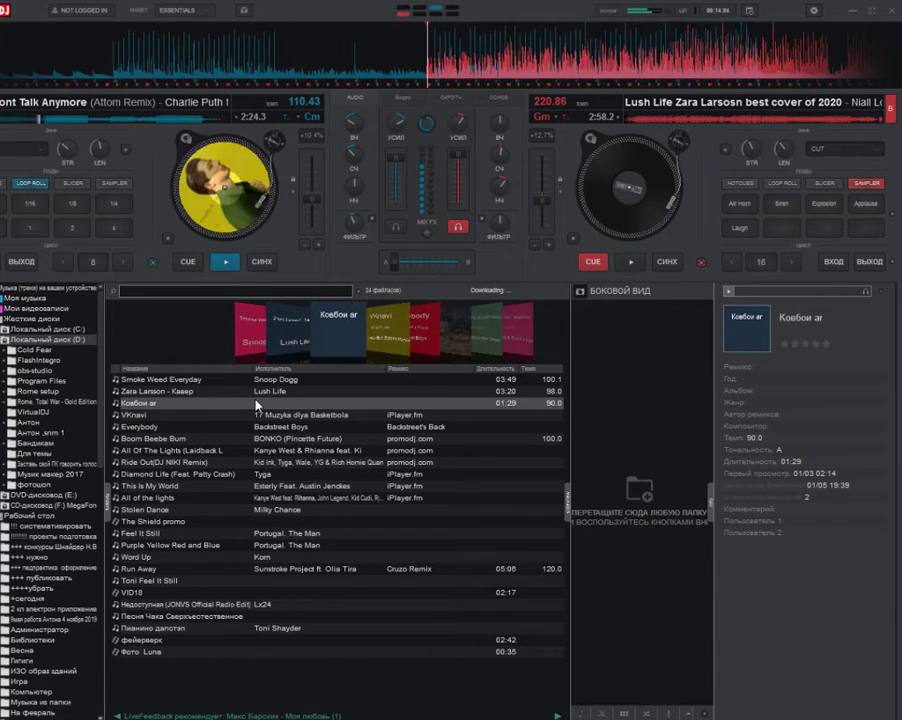
double_click(380, 345)
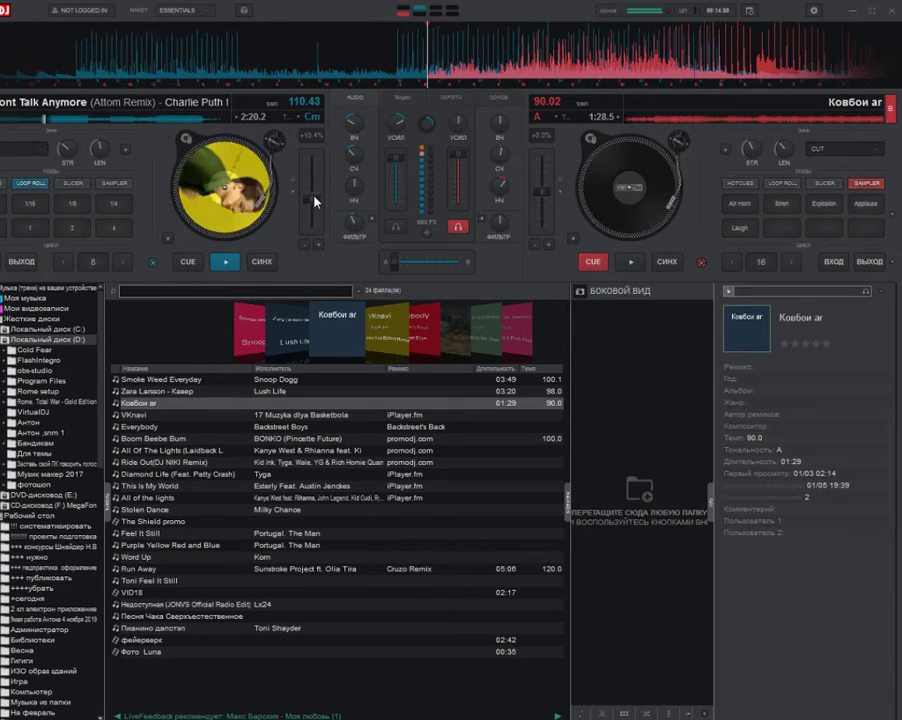
- Set deck 1's tempo to +7.3% and return its mid equalizer level to centre
left_click_drag(305, 193, 313, 197)
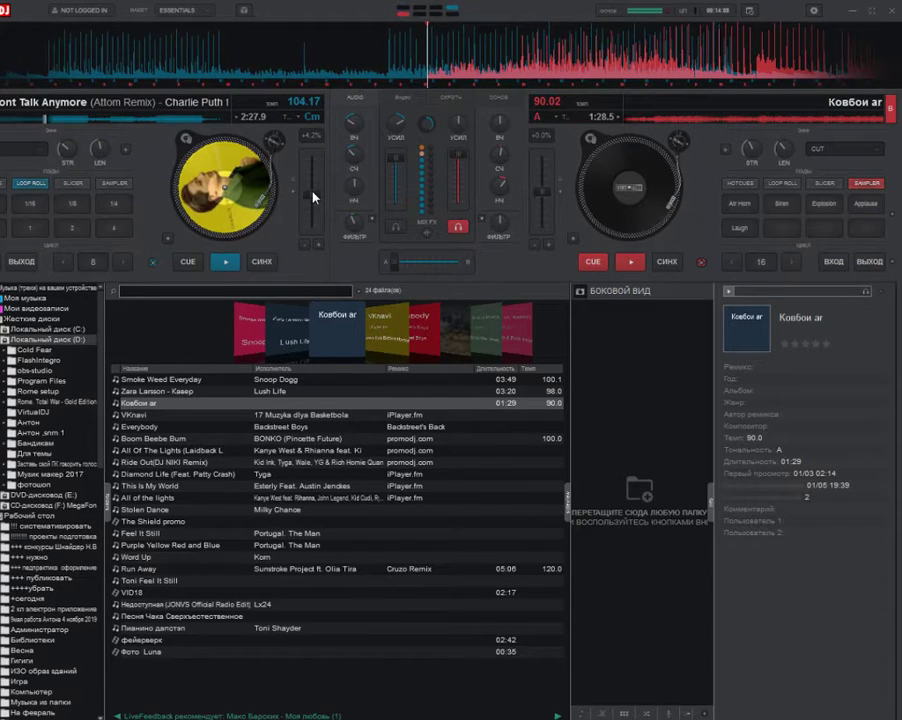
left_click_drag(305, 199, 308, 199)
left_click_drag(349, 152, 359, 147)
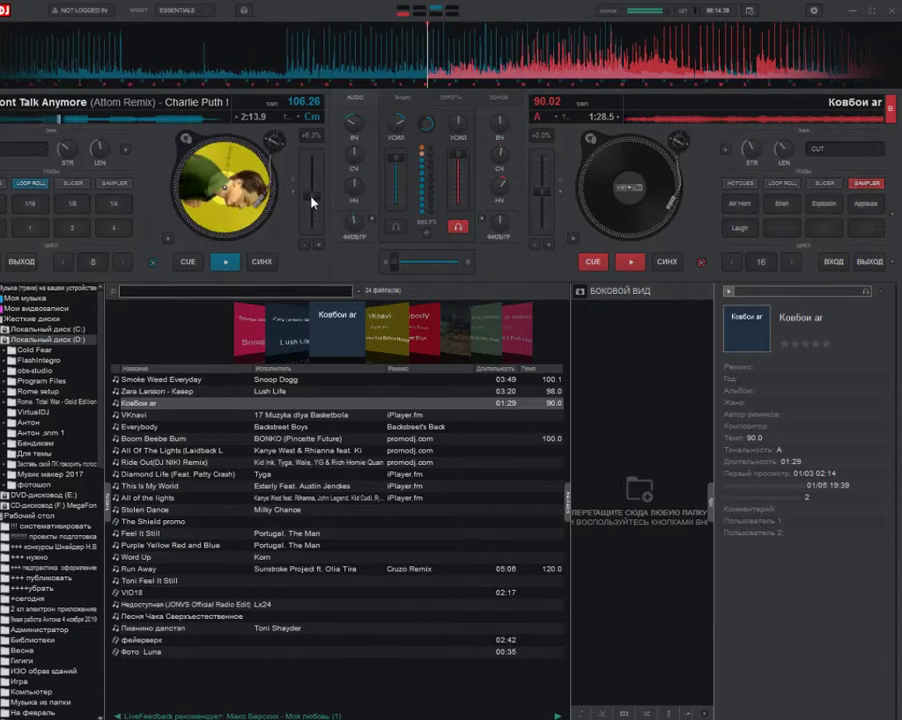
left_click_drag(311, 197, 311, 198)
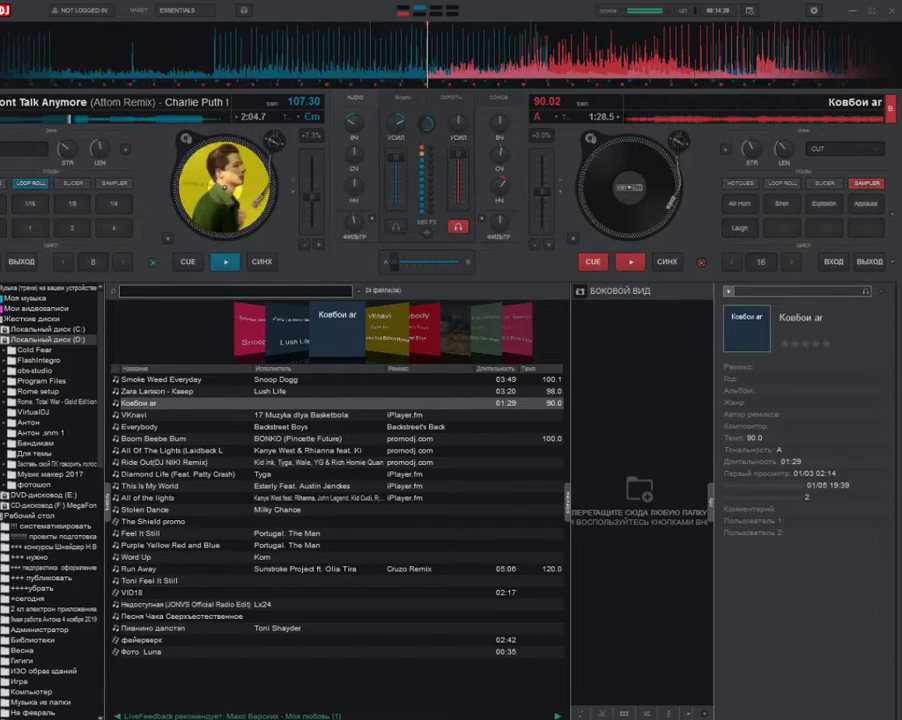
- Check the live preview and chat on the YouTube Studio dashboard, and return to VirtualDJ
key("alt+Tab")
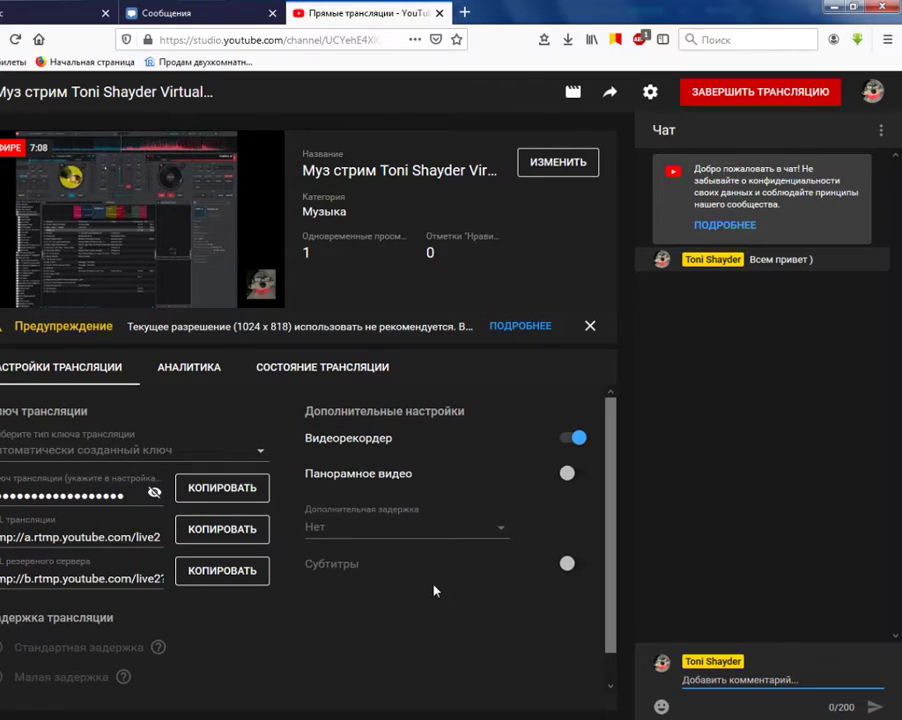
key("alt+Tab")
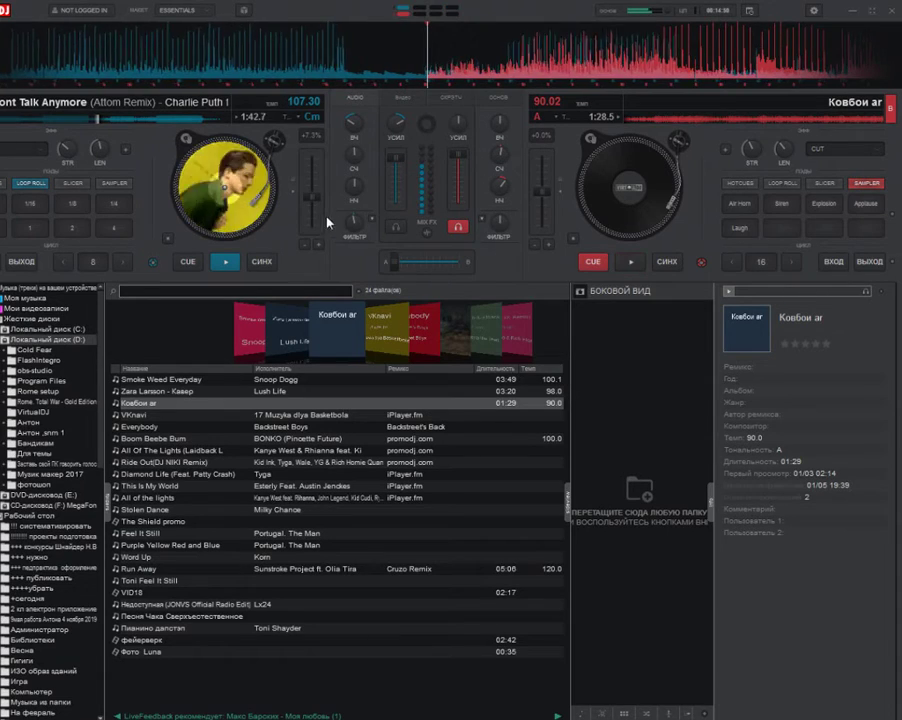
- Set deck 1's tempo to +8.3% and move the crossfader to about the centre
left_click_drag(312, 194, 319, 200)
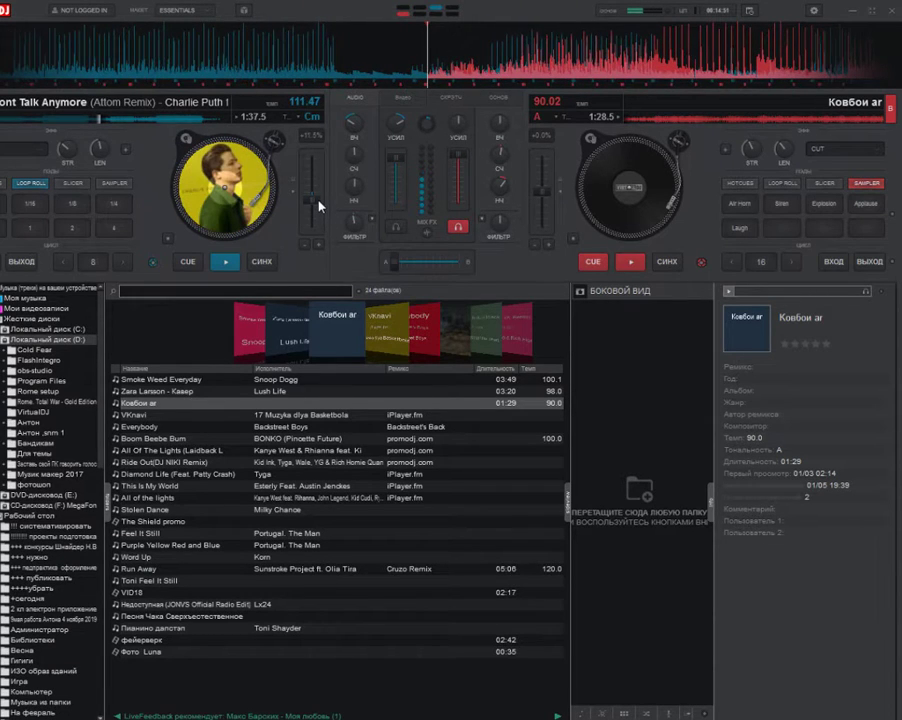
scroll(320, 206, "up", 3)
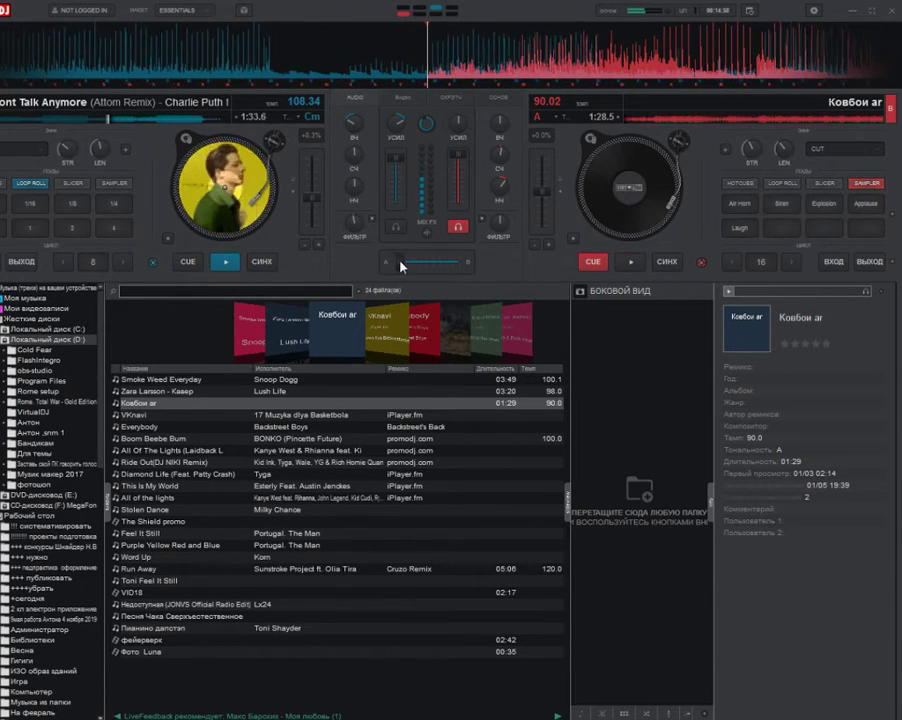
left_click_drag(402, 261, 420, 260)
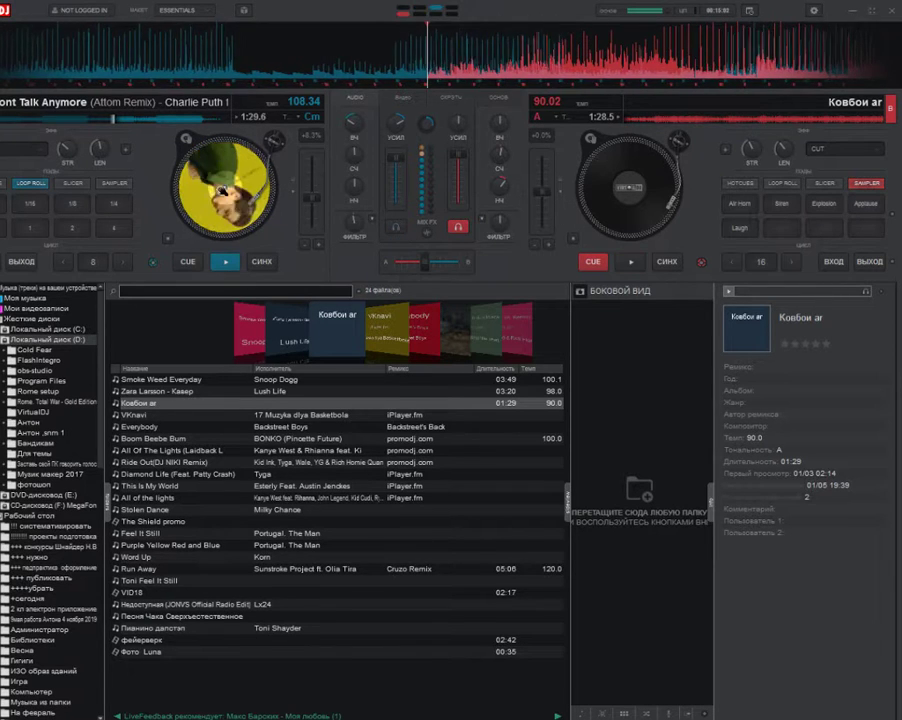
- Check deck 1's effects list, close it, and turn up the deck's filter
left_click(43, 153)
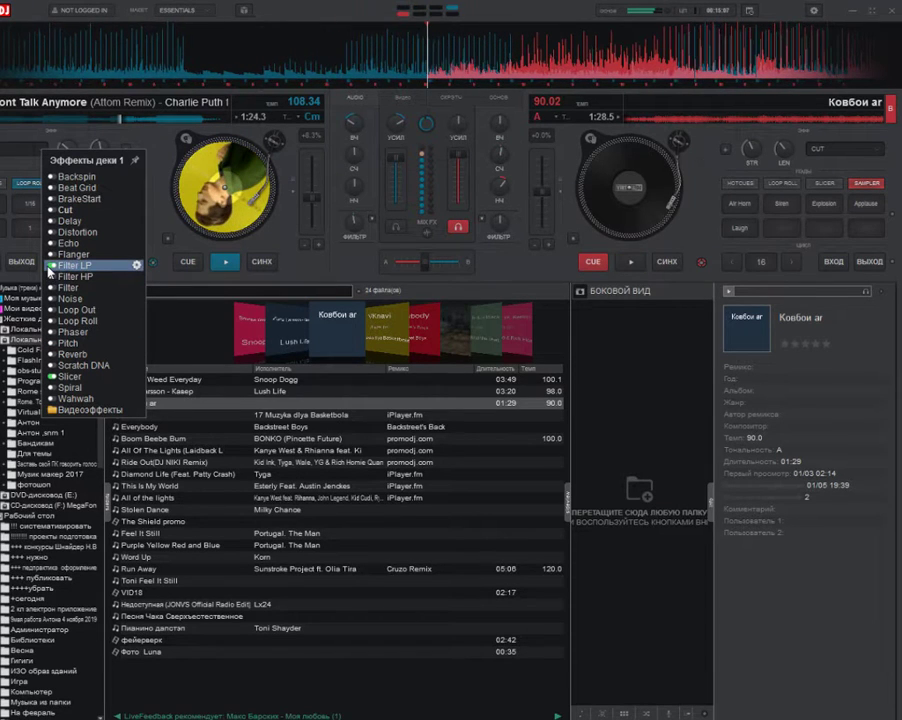
left_click(159, 213)
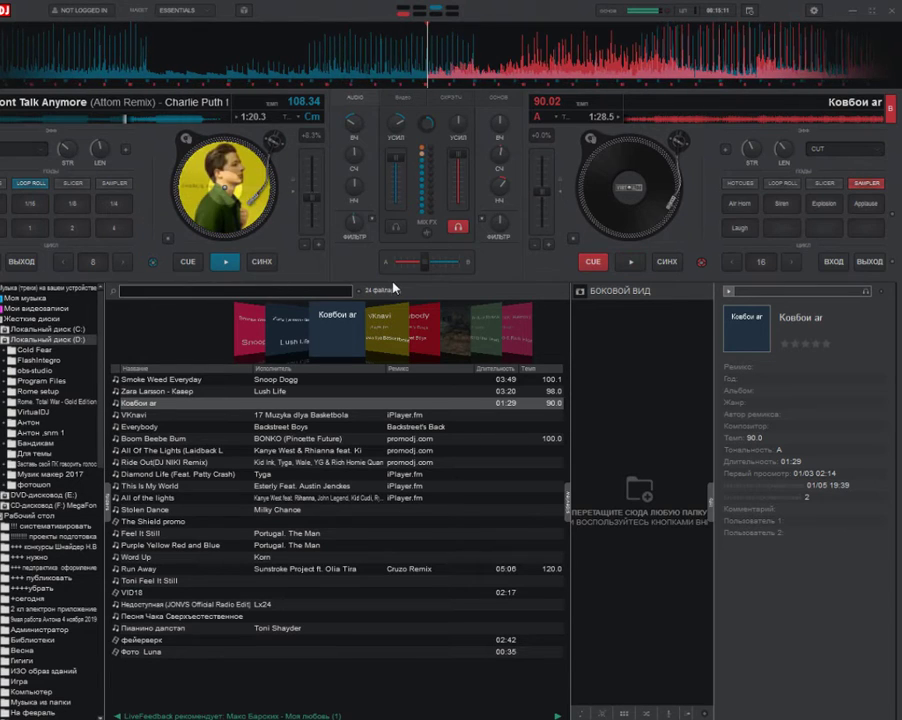
left_click_drag(358, 217, 368, 203)
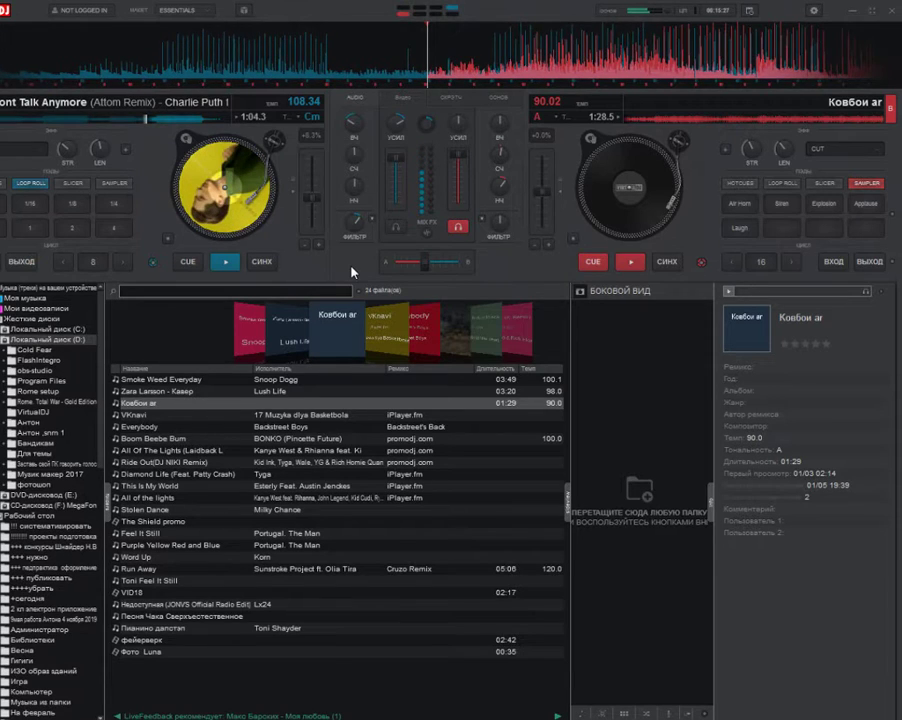
- Check the live preview and viewer statistics on the YouTube Studio dashboard, and return to VirtualDJ
key("alt+Tab")
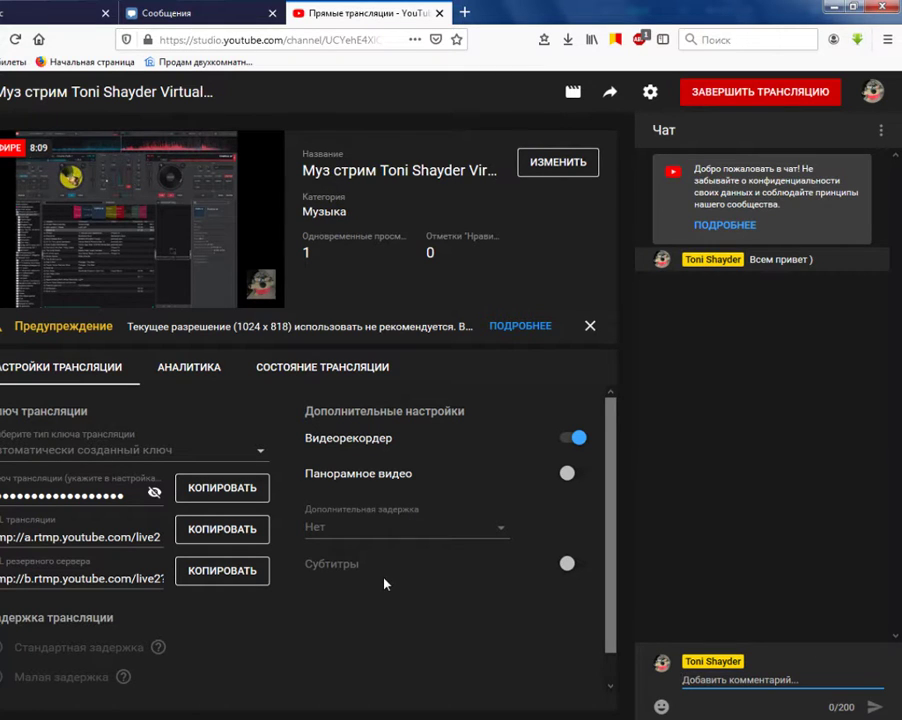
key("alt+Tab")
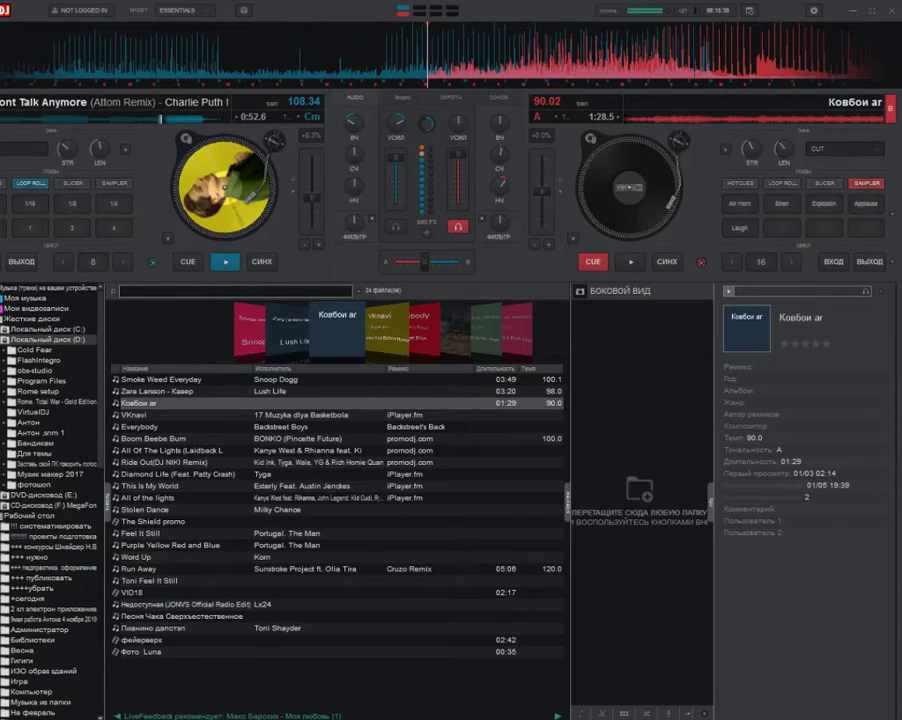
- Check deck 1's effects list and move the crossfader towards deck 2, to 68%
left_click(41, 150)
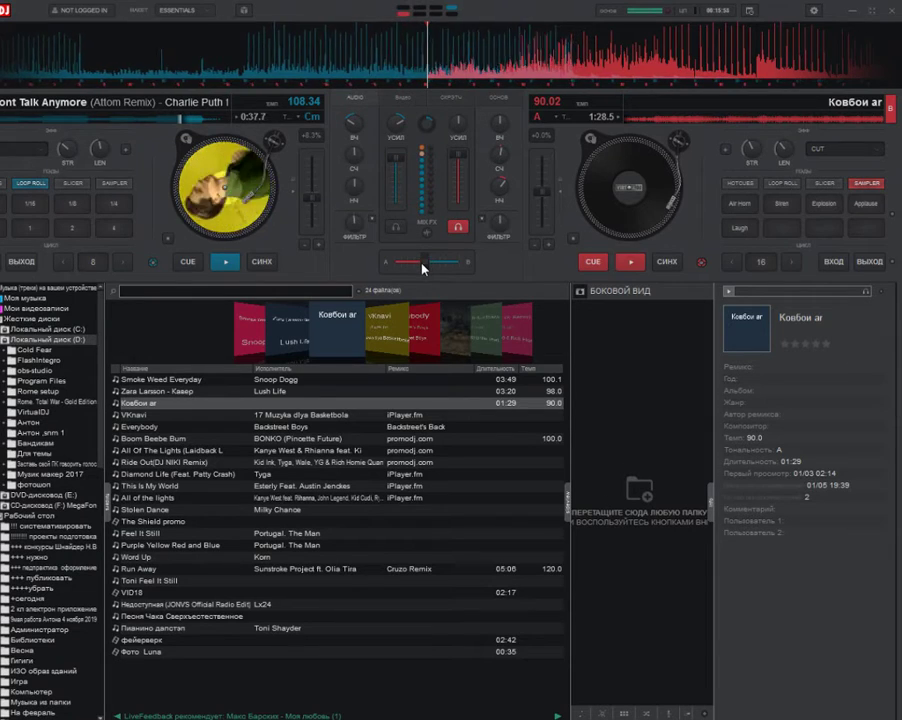
mouse_move(423, 263)
left_mouse_down()
mouse_move(457, 260)
mouse_move(436, 261)
left_mouse_up()
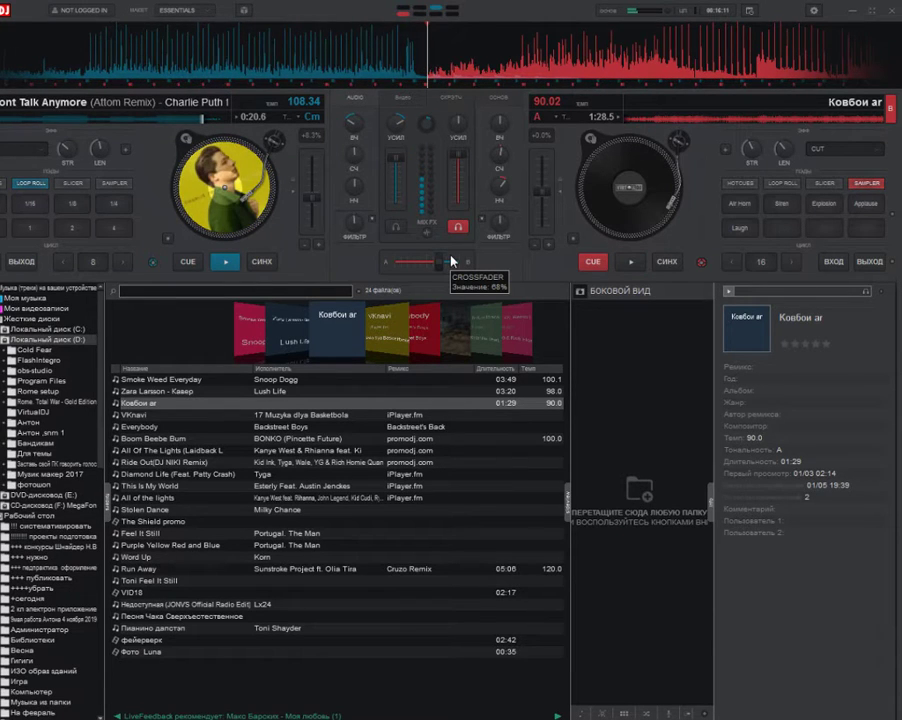
- Dismiss the resolution warning on the YouTube Studio dashboard, look at the OBS window, and return to VirtualDJ
key("alt+Tab")
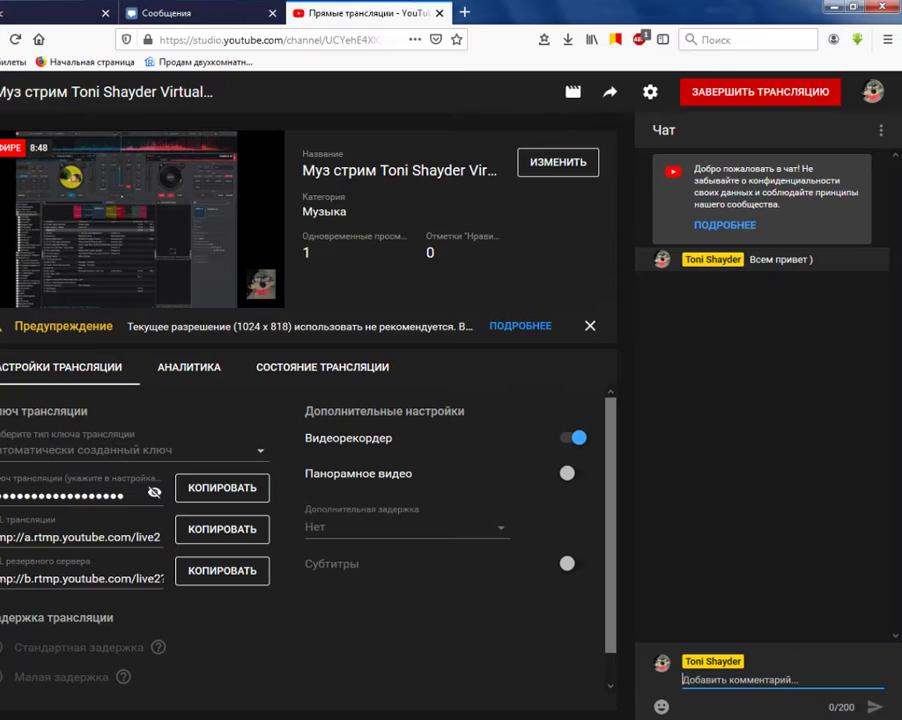
left_click(589, 327)
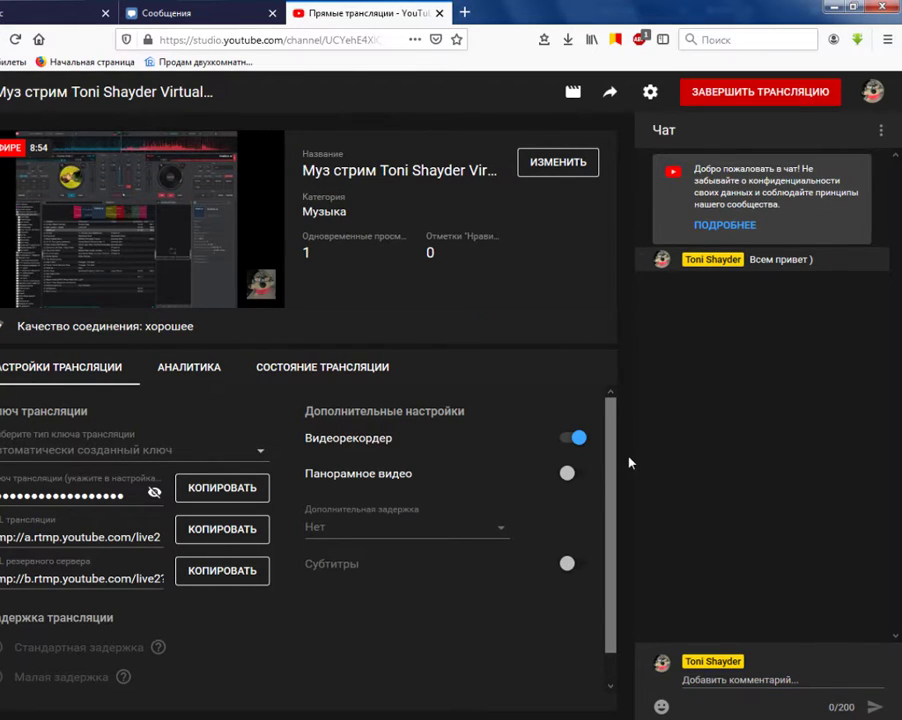
left_click_drag(611, 497, 611, 427)
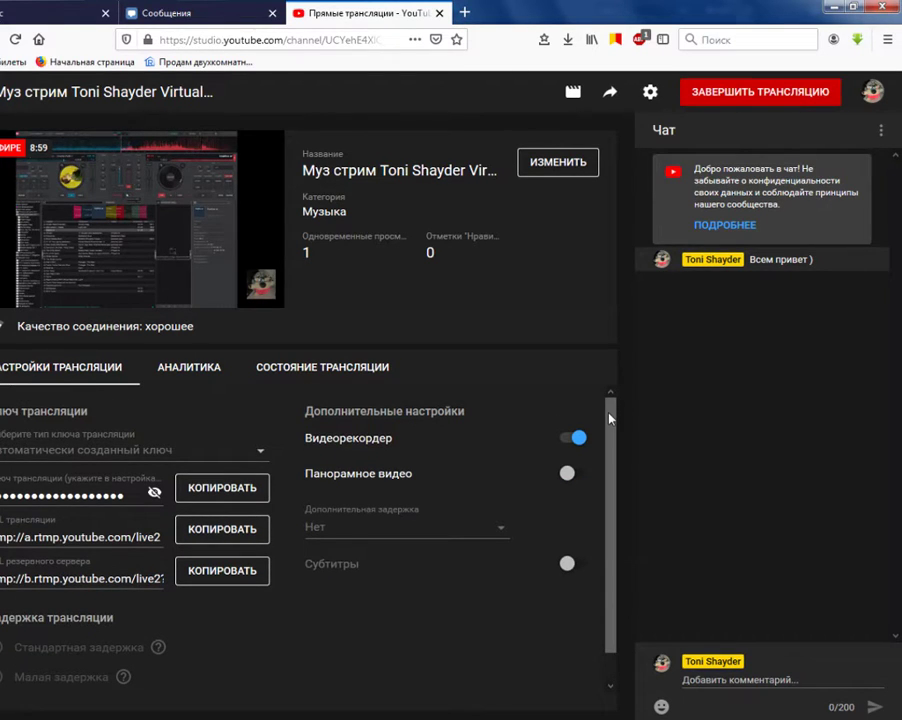
key("alt+Tab")
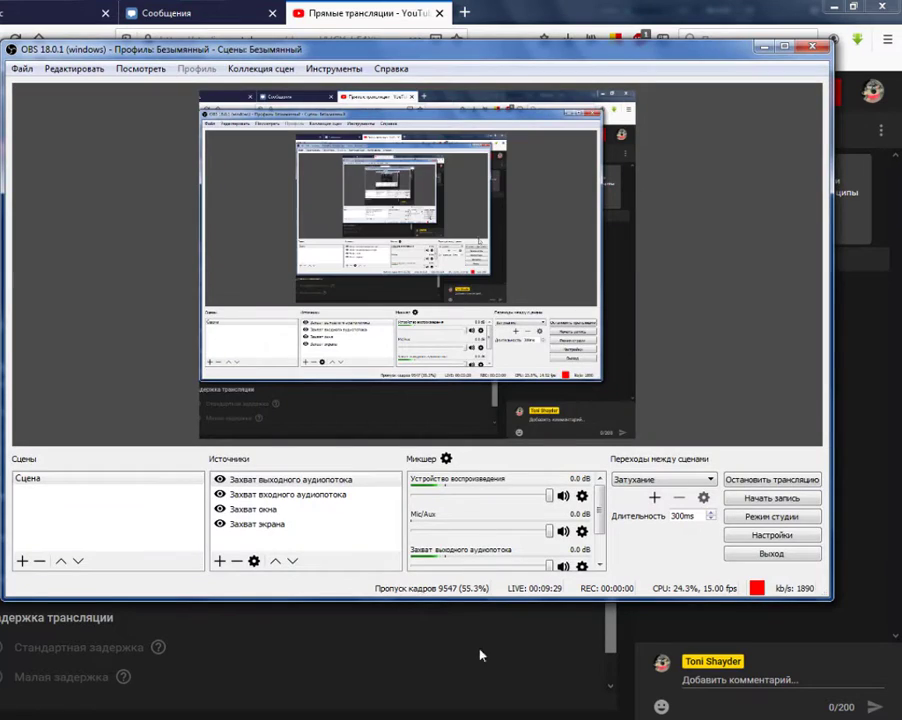
key("alt+Tab")
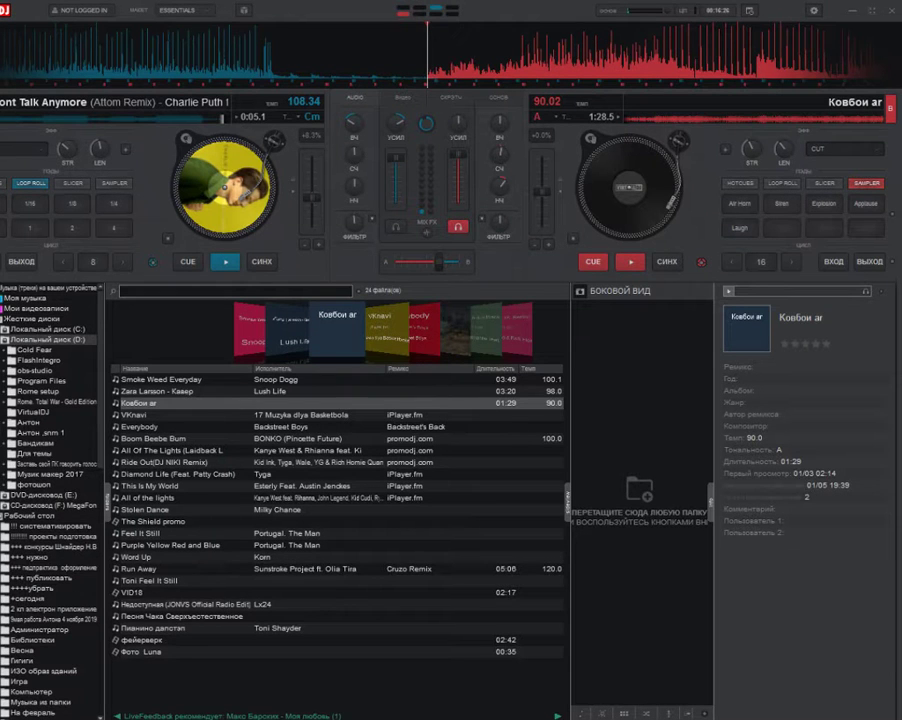
- Start "Ковбои ar" playing on deck 2 and set the deck's tempo to +5.2%
left_click(628, 261)
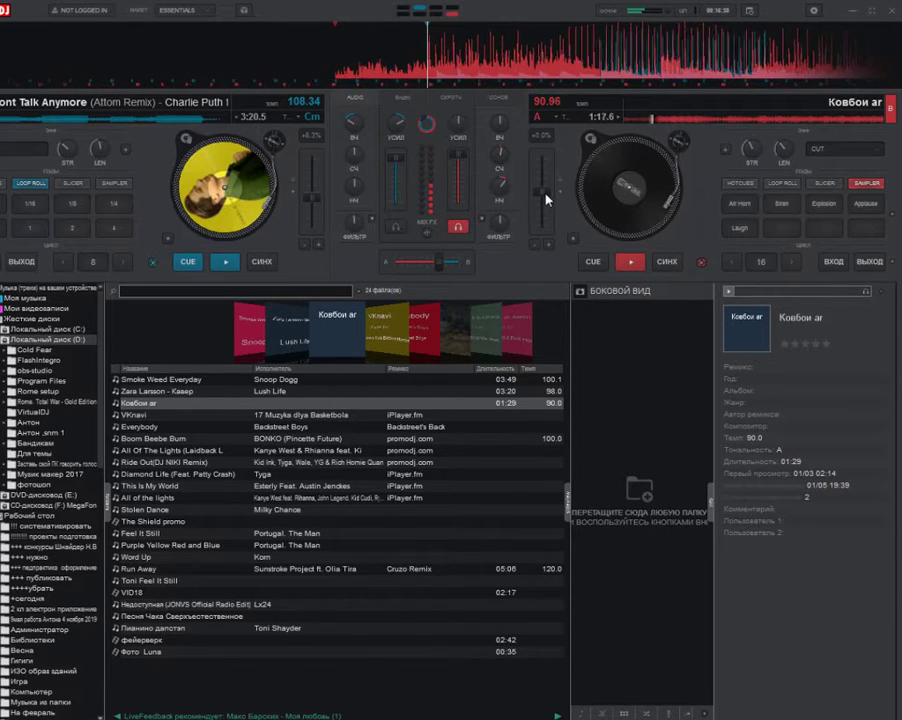
left_click_drag(546, 193, 545, 197)
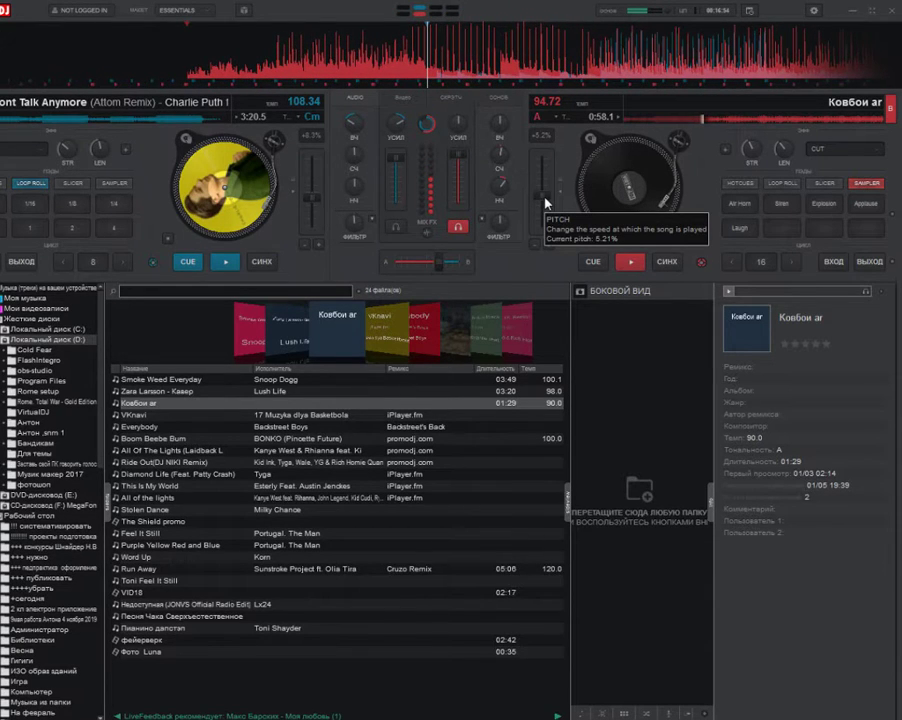
- Toggle the Filter HP effect in deck 2's effects list
left_click(879, 150)
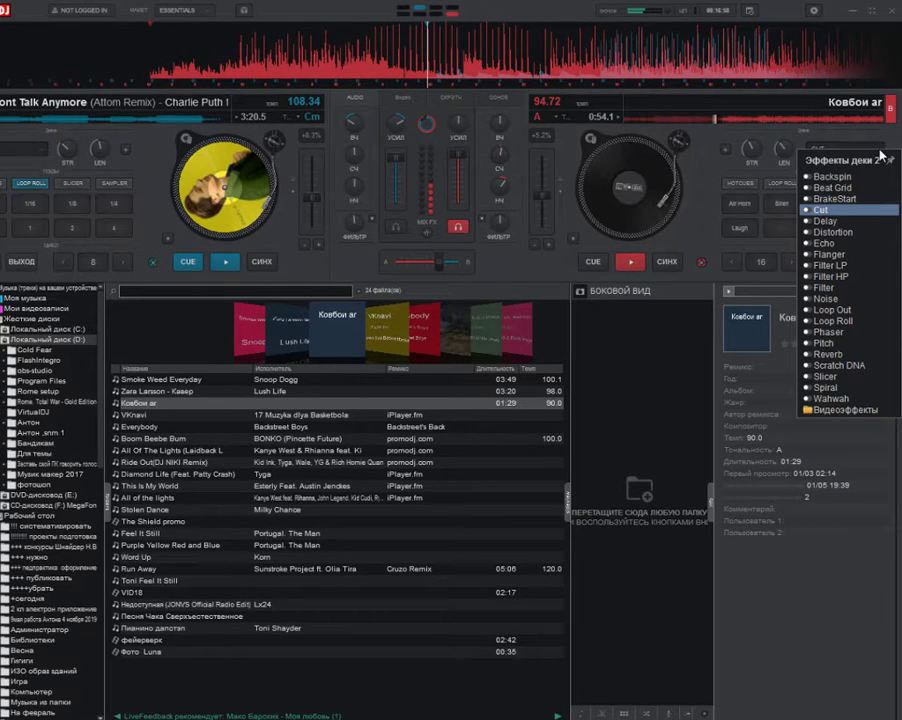
left_click(812, 276)
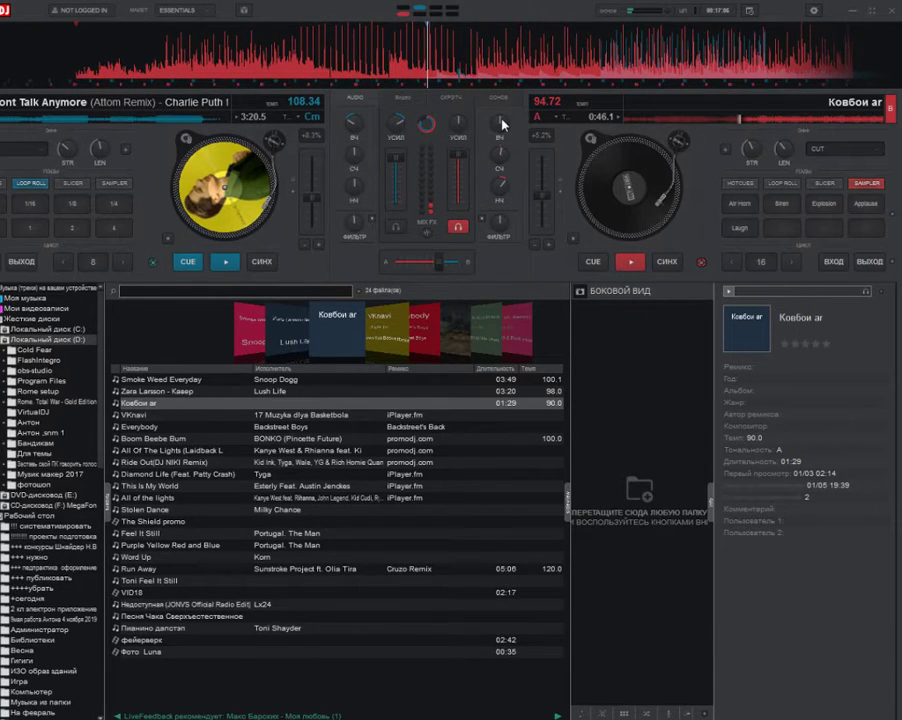
- Raise deck 2's gain and set the deck's tempo to +9.4%
left_click_drag(460, 124, 460, 98)
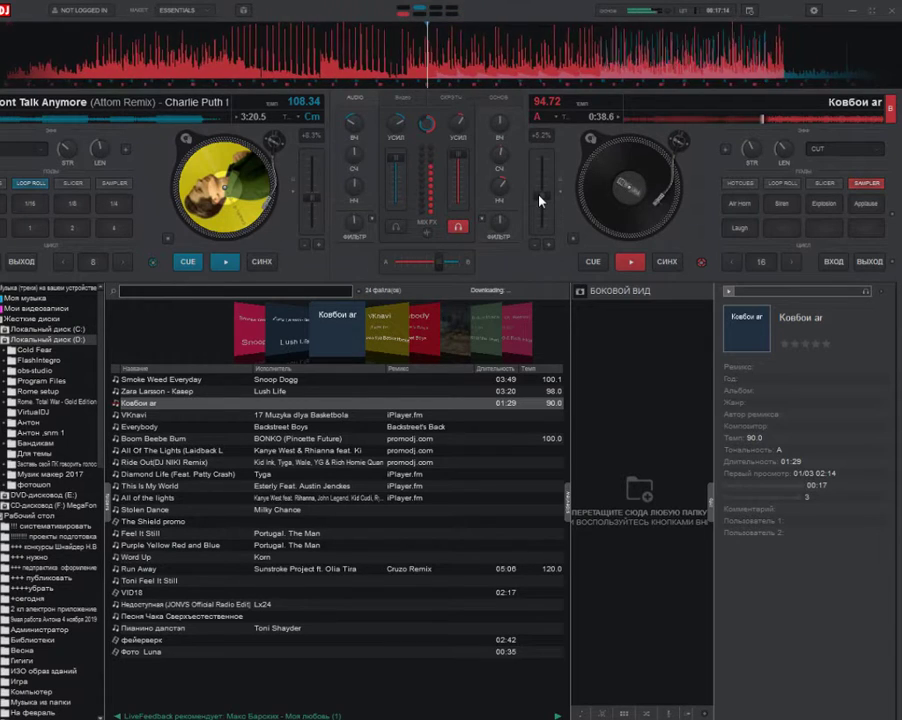
left_click_drag(539, 200, 539, 202)
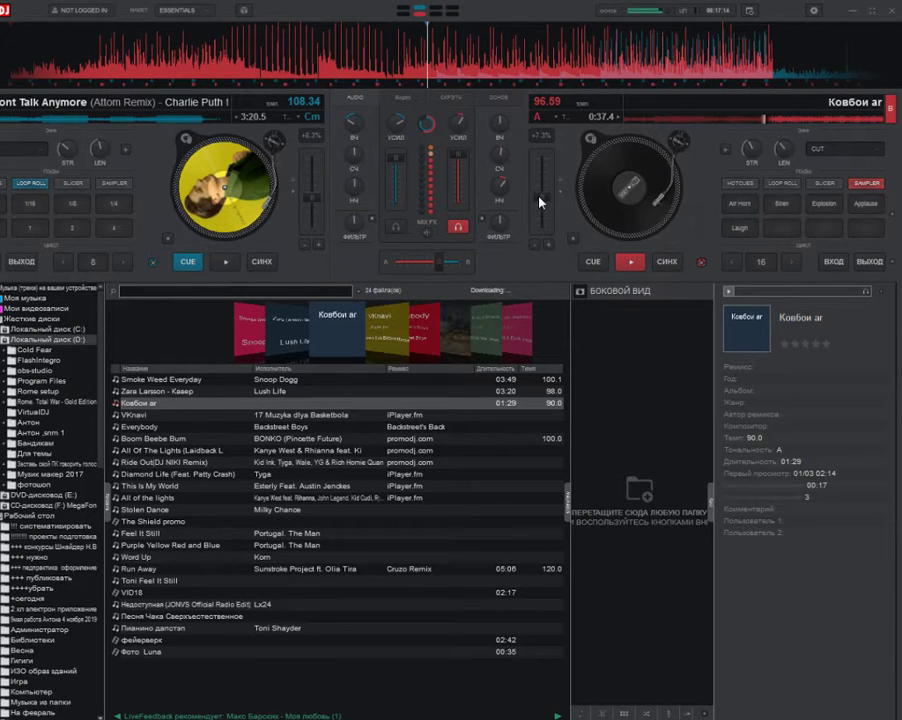
scroll(536, 210, "down", 2)
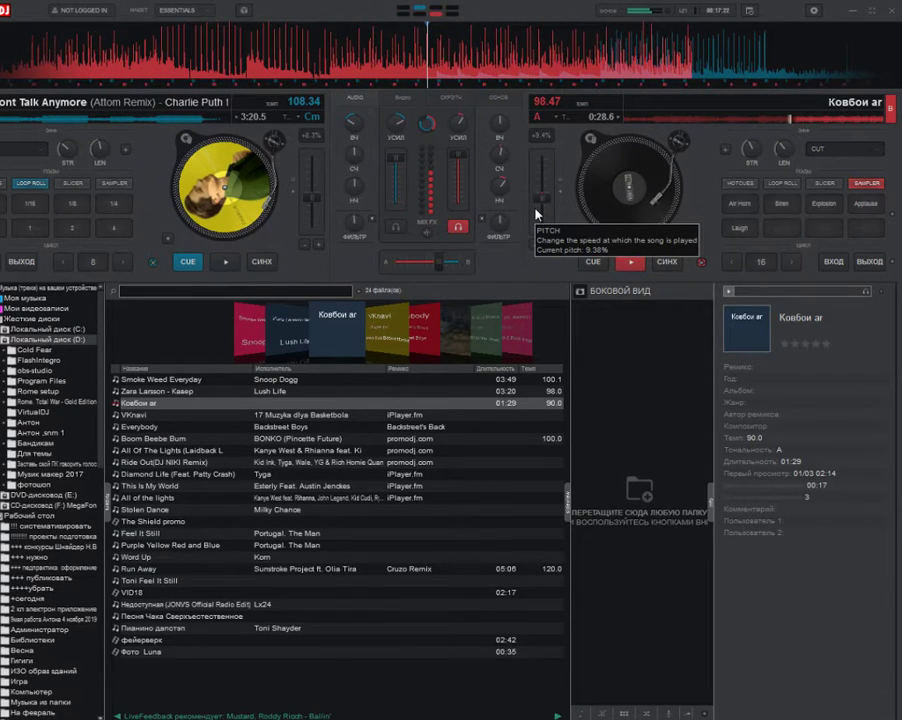
- Select the track "Stolen Dance" in the track list, check the YouTube Studio live dashboard, and return to VirtualDJ
left_click(240, 512)
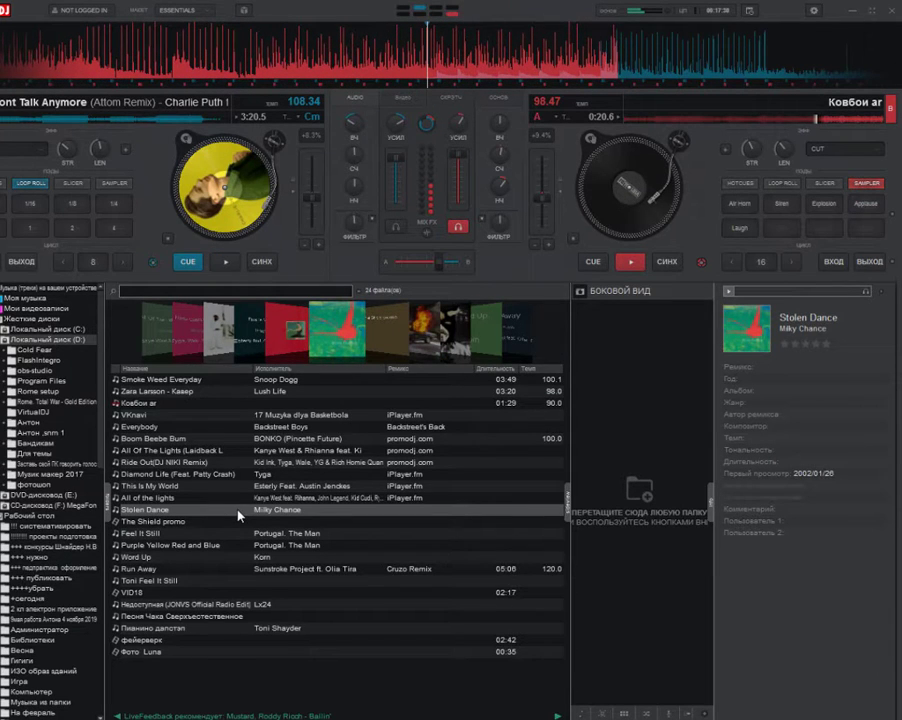
key("alt+Tab")
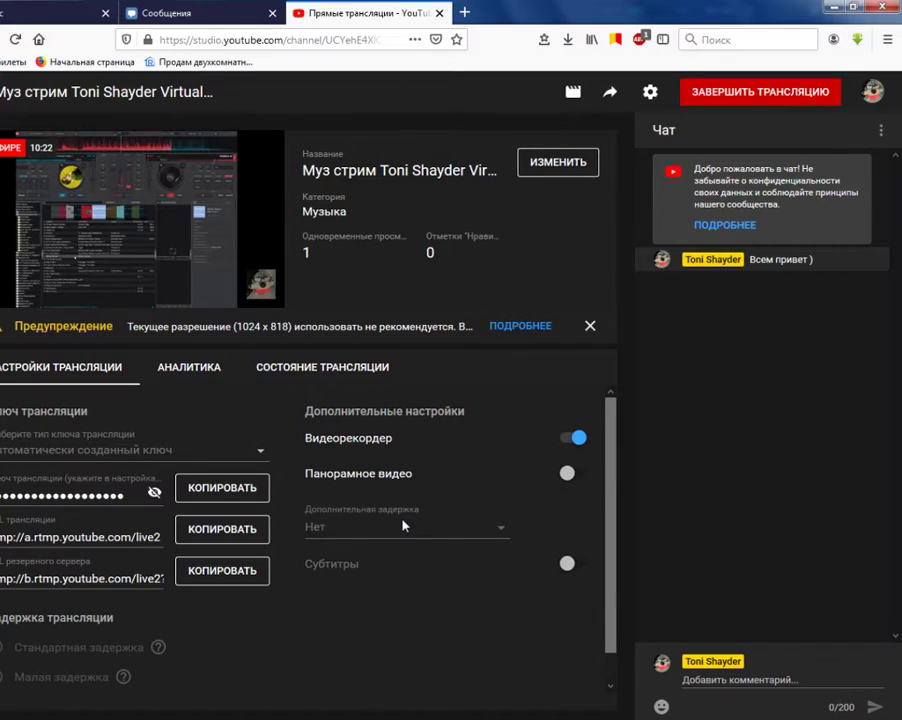
key("alt+Tab")
key("alt+Tab")
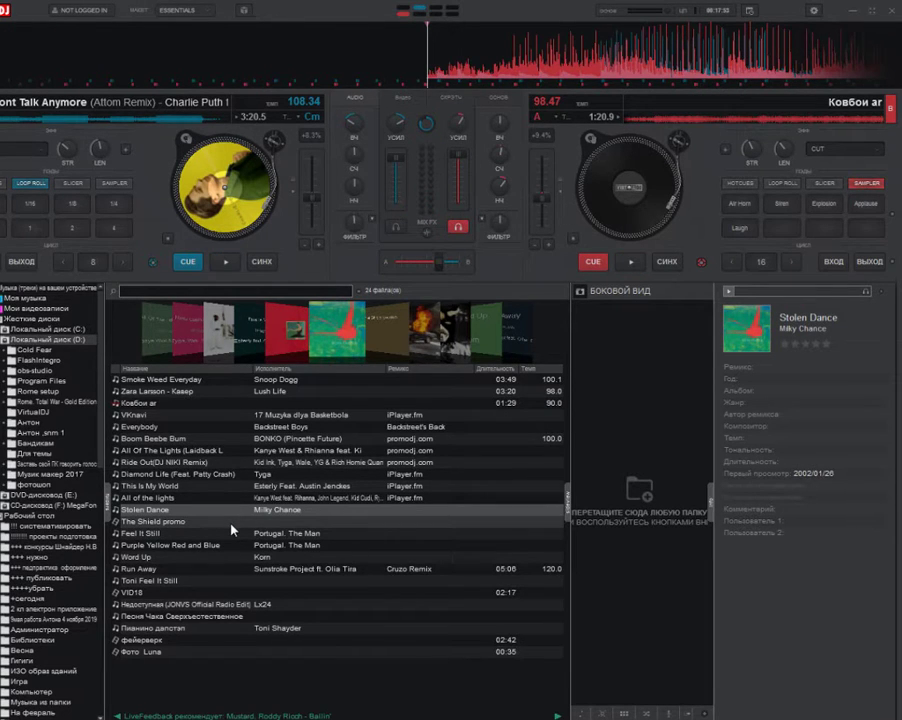
- Load "Stolen Dance" by Milky Chance onto deck 1 and start playing it
left_click_drag(232, 510, 190, 195)
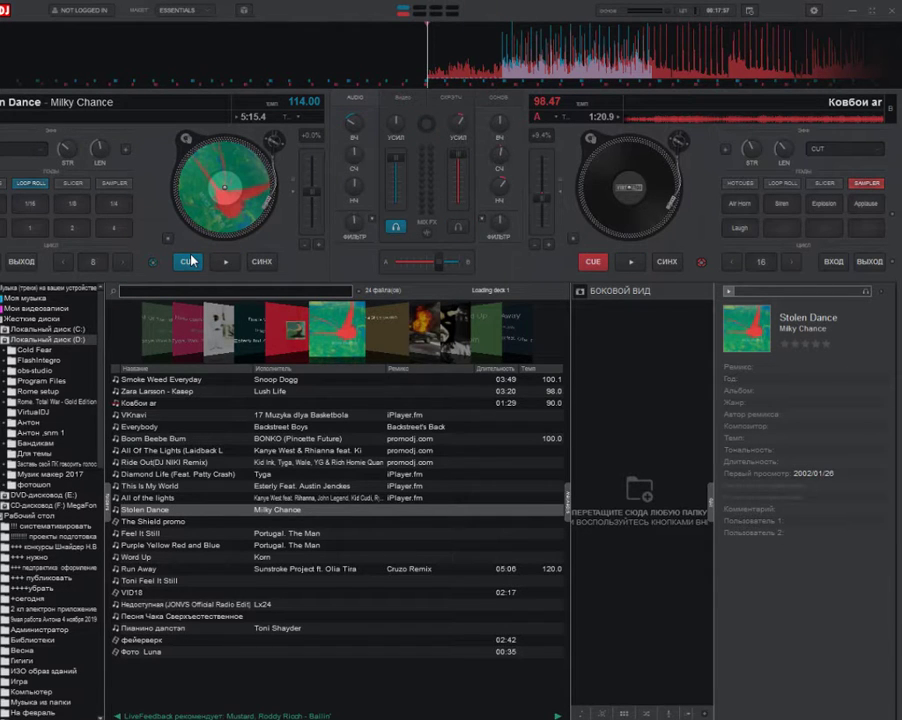
left_click(225, 262)
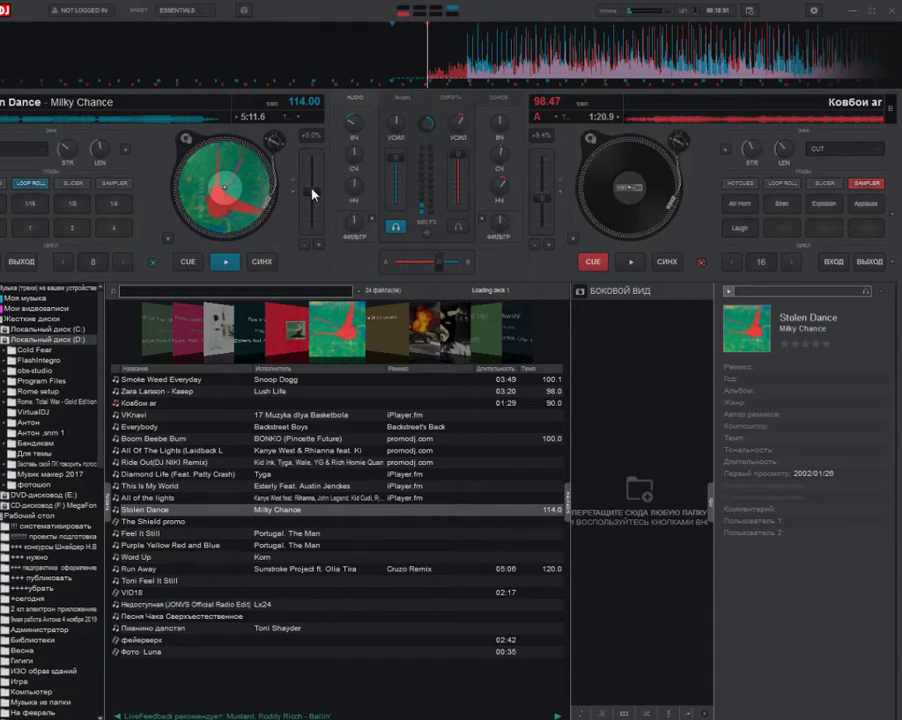
- Set deck 1's tempo to +3.1%, trigger its 1/16 loop roll, and nudge the platter slightly
left_click_drag(312, 189, 312, 192)
left_click(41, 206)
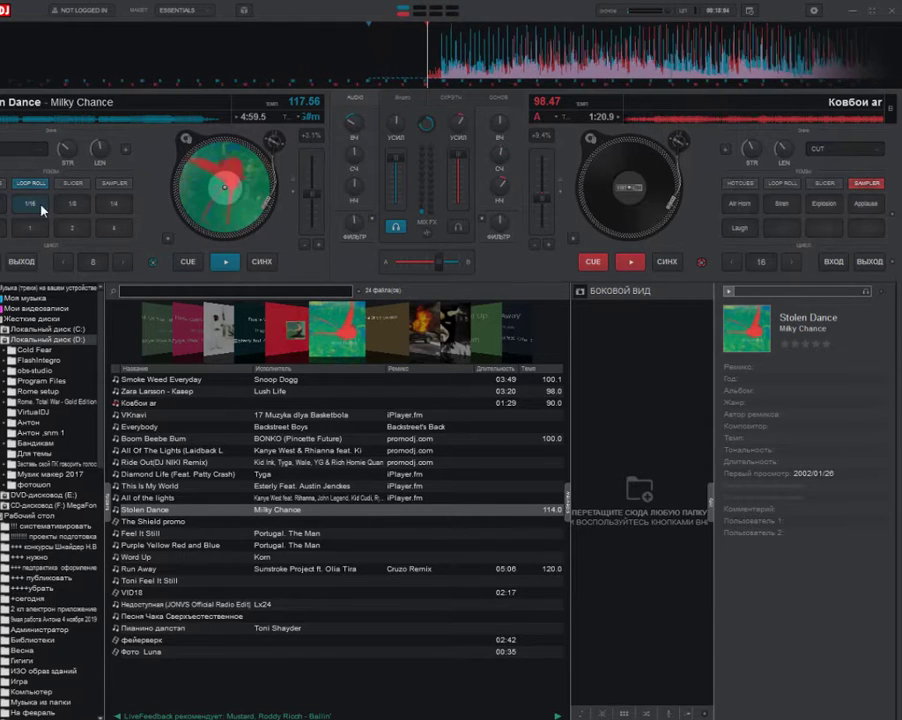
left_click_drag(224, 187, 222, 187)
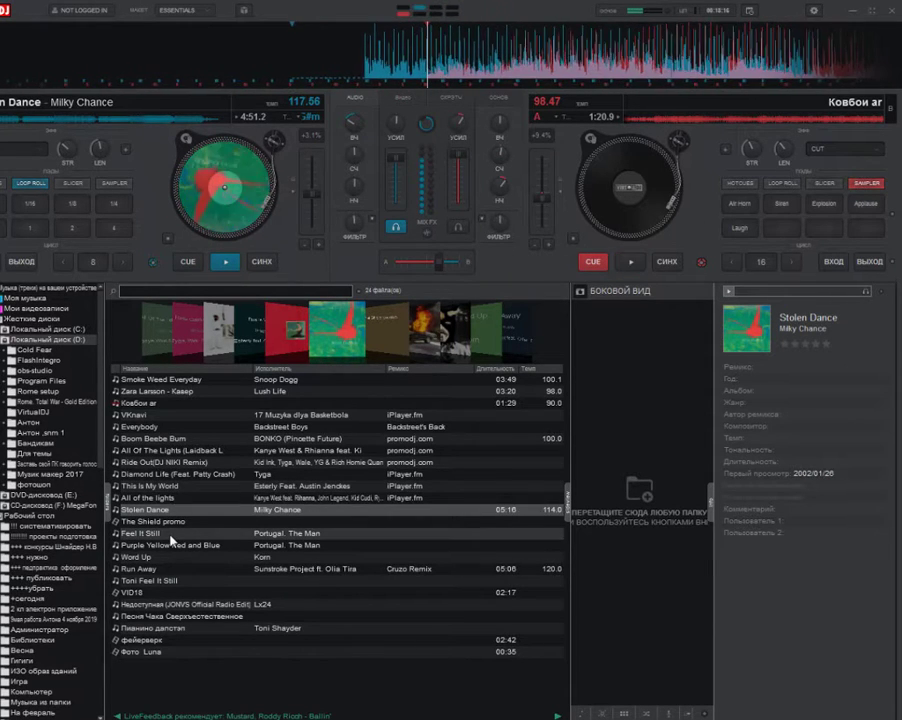
- Load "Feel It Still" by Portugal. The Man onto deck 1, confirming that the playing song is stopped
left_click_drag(172, 534, 198, 260)
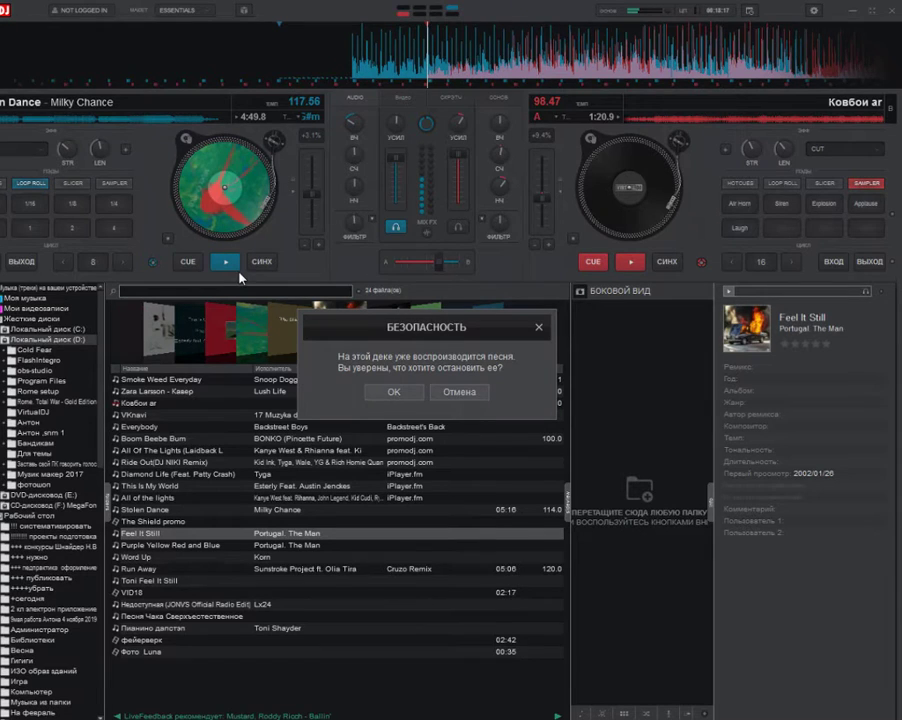
key("Return")
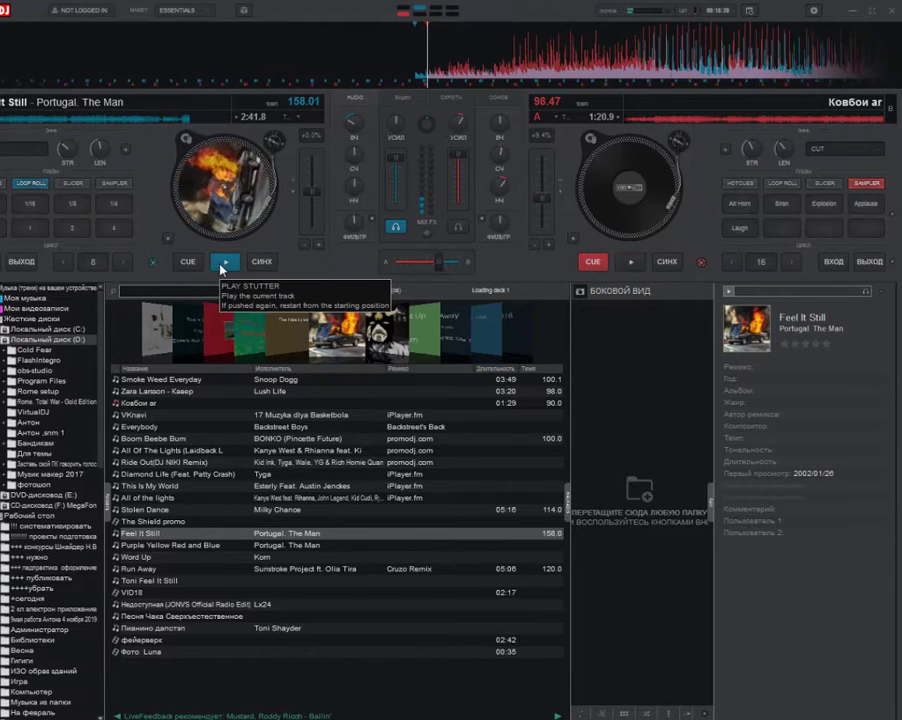
- Set deck 1's tempo to +7.3% and move the crossfader slightly past centre towards deck 1
left_click_drag(437, 264, 414, 264)
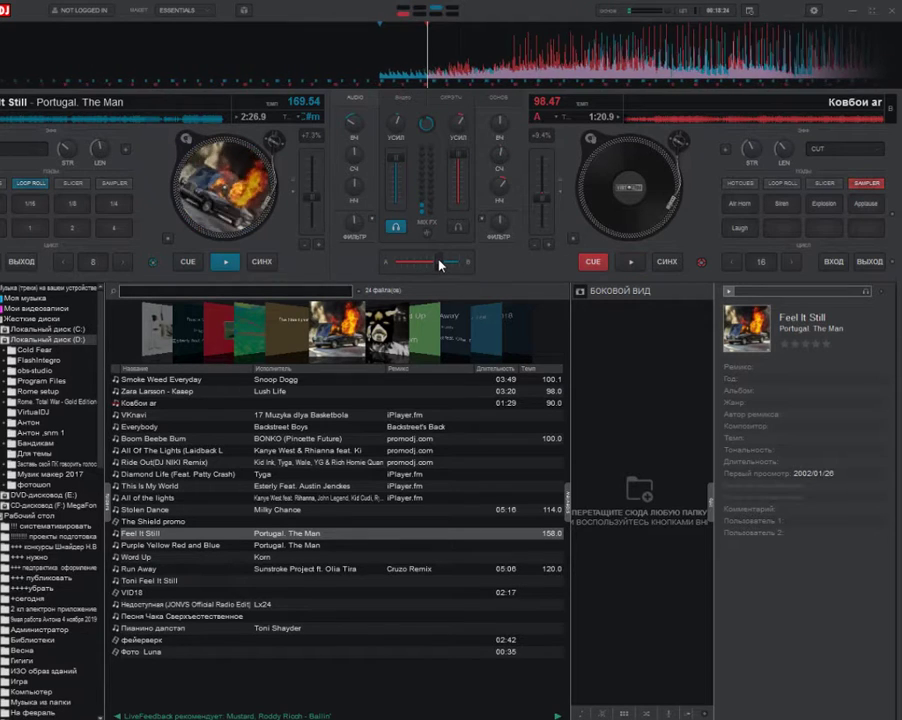
left_click_drag(437, 260, 425, 260)
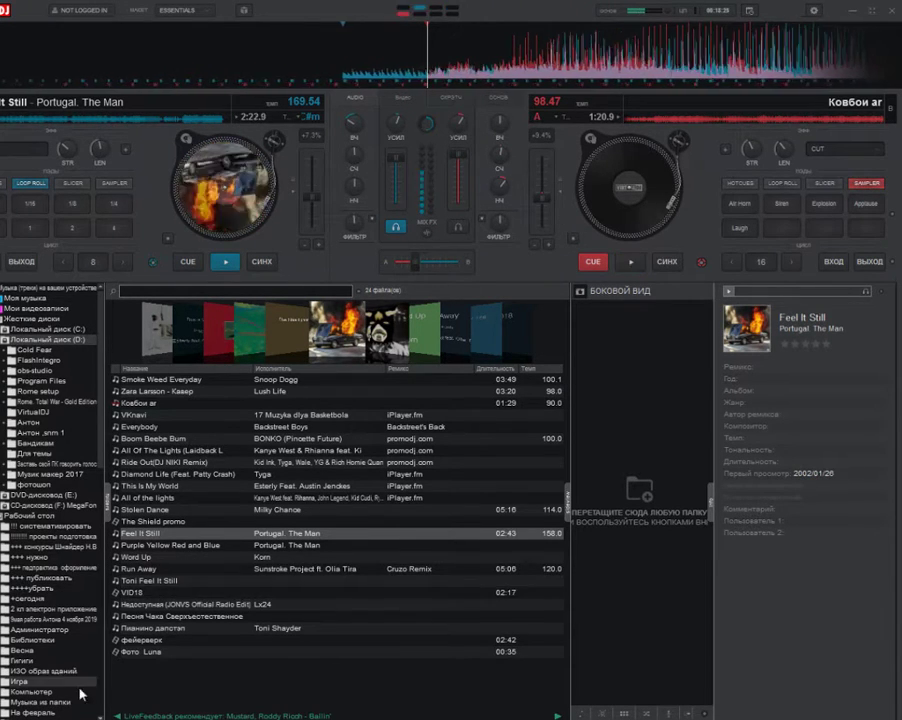
scroll(40, 463, "up", 3)
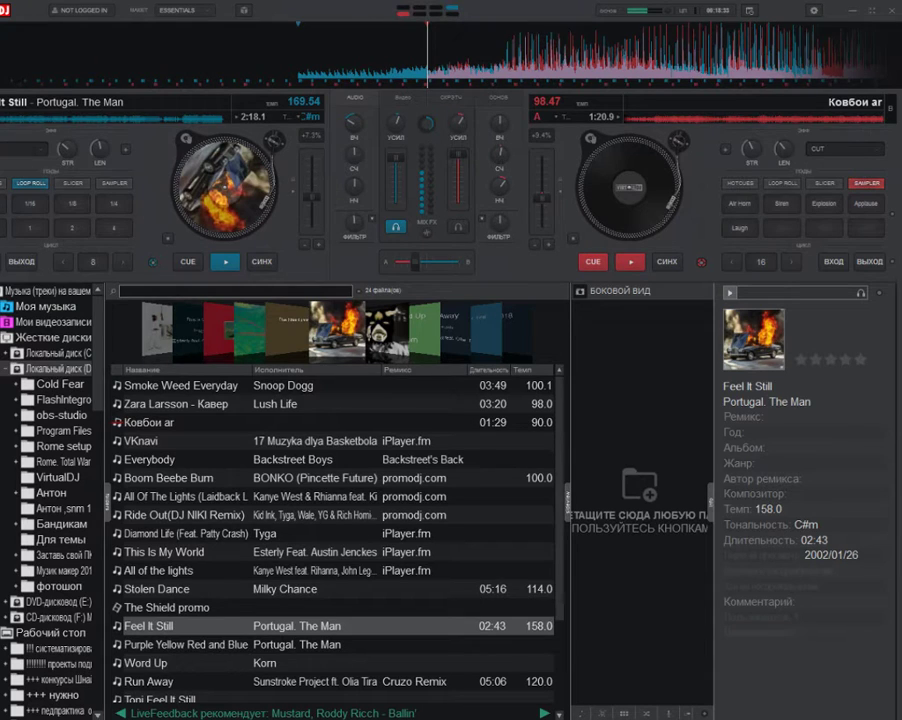
scroll(98, 332, "down", 1)
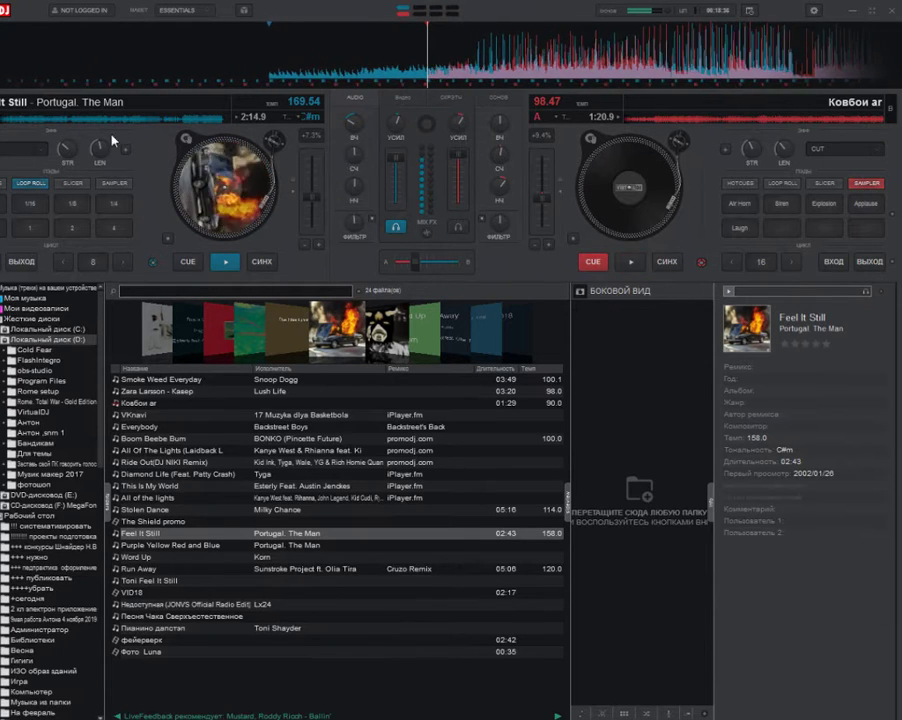
- Turn on deck 1's Cut effect, increase its length, and toggle Filter LP in the deck's effects list
left_click(10, 150)
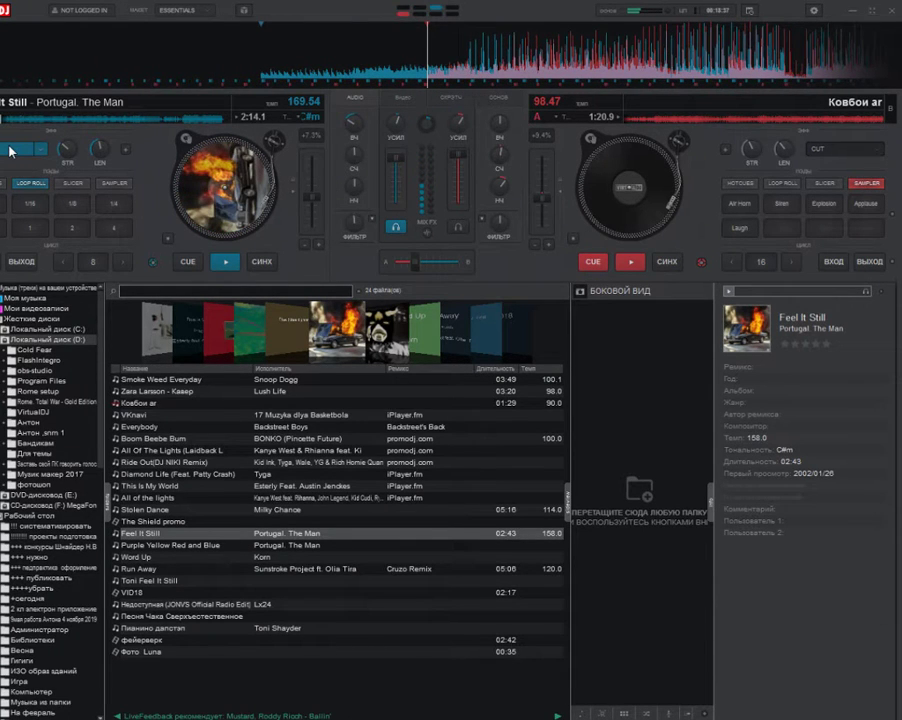
left_click(31, 152)
left_click(15, 152)
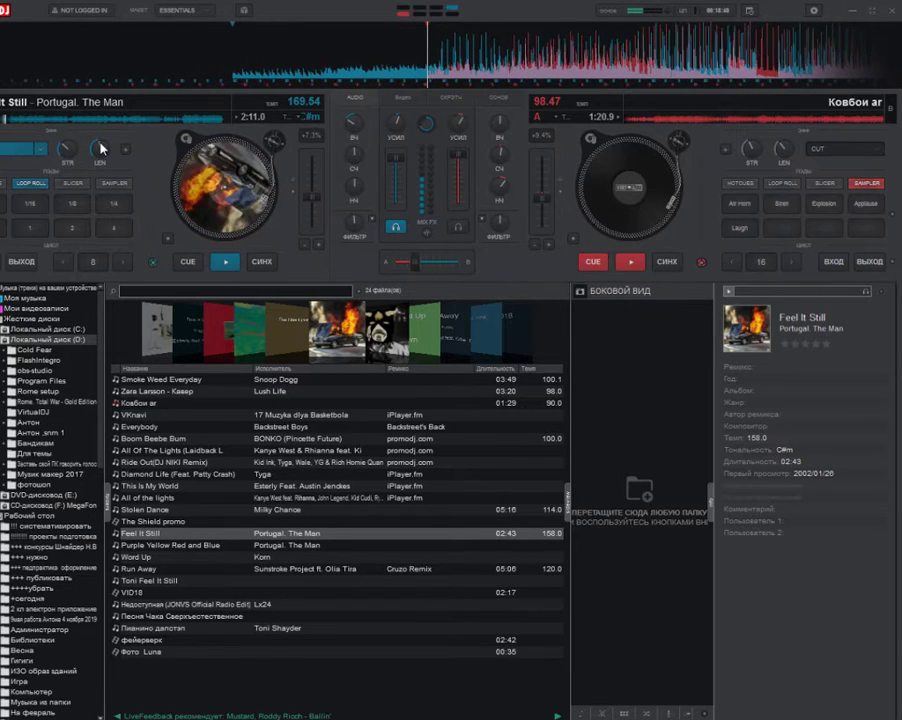
left_click_drag(101, 148, 114, 143)
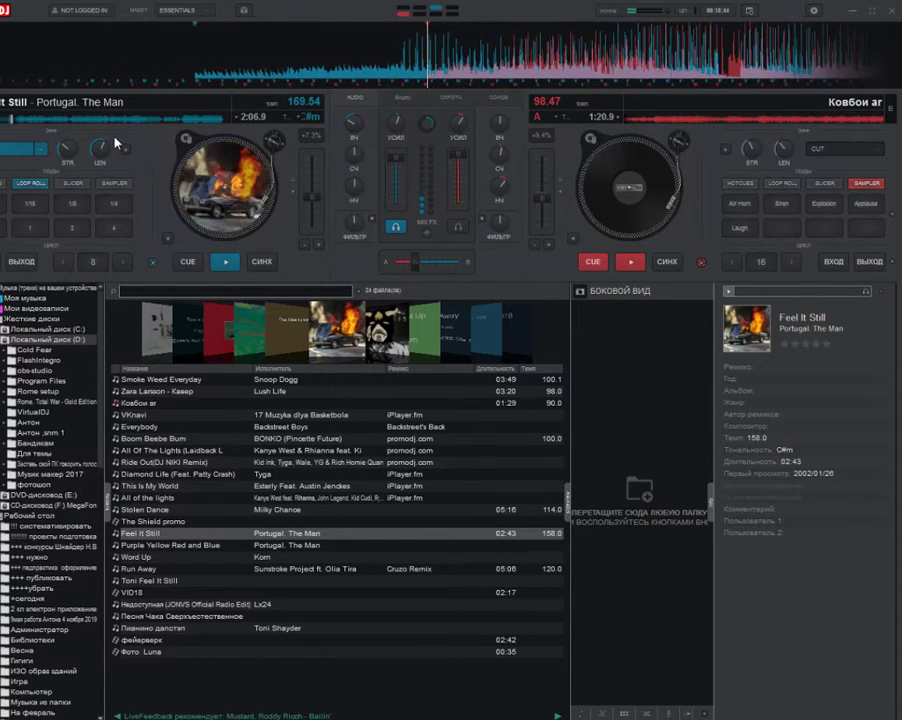
left_click(41, 149)
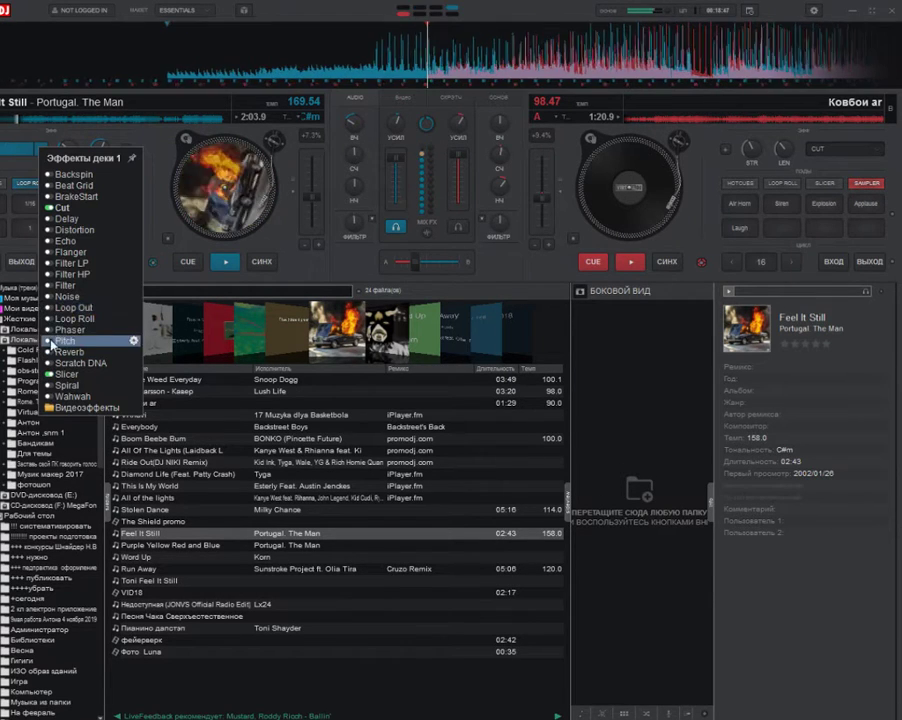
left_click(51, 264)
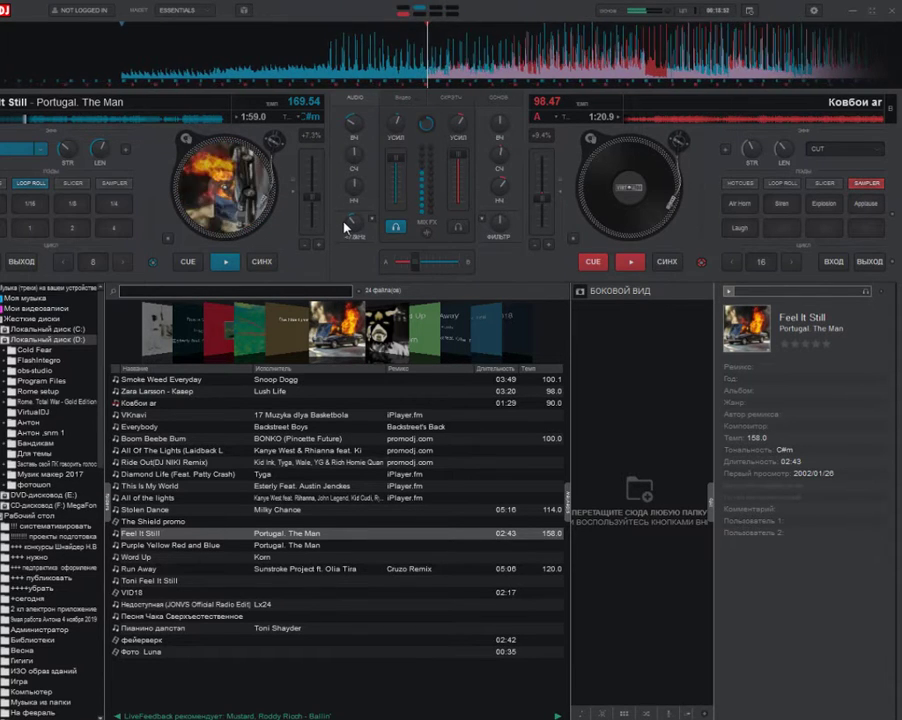
- Sweep deck 1's filter from low-pass to slightly above centre and turn the deck's effect back on
left_click_drag(346, 228, 348, 221)
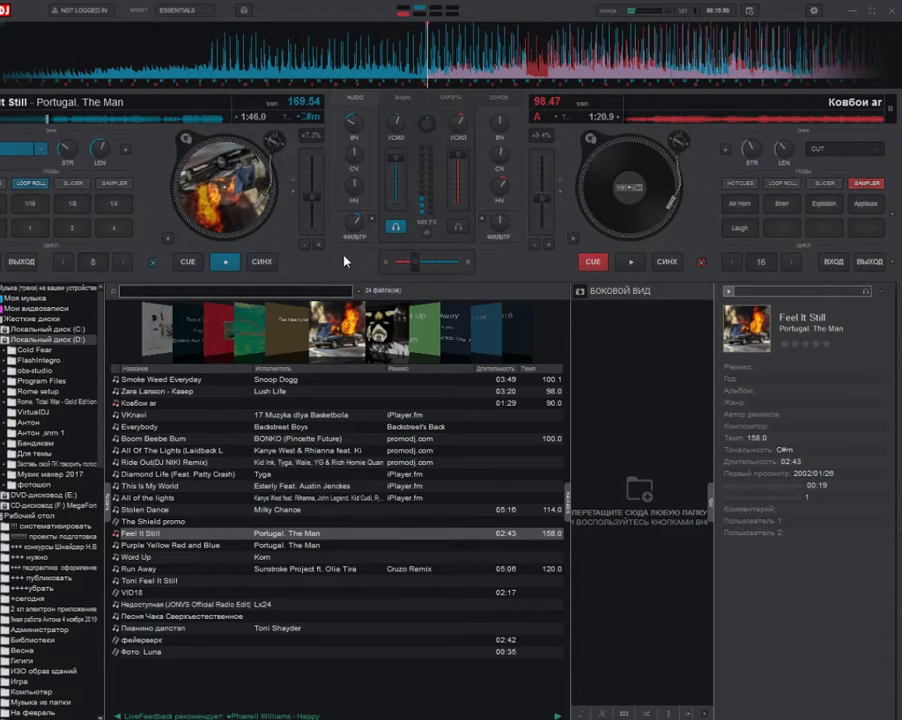
left_click_drag(363, 229, 364, 243)
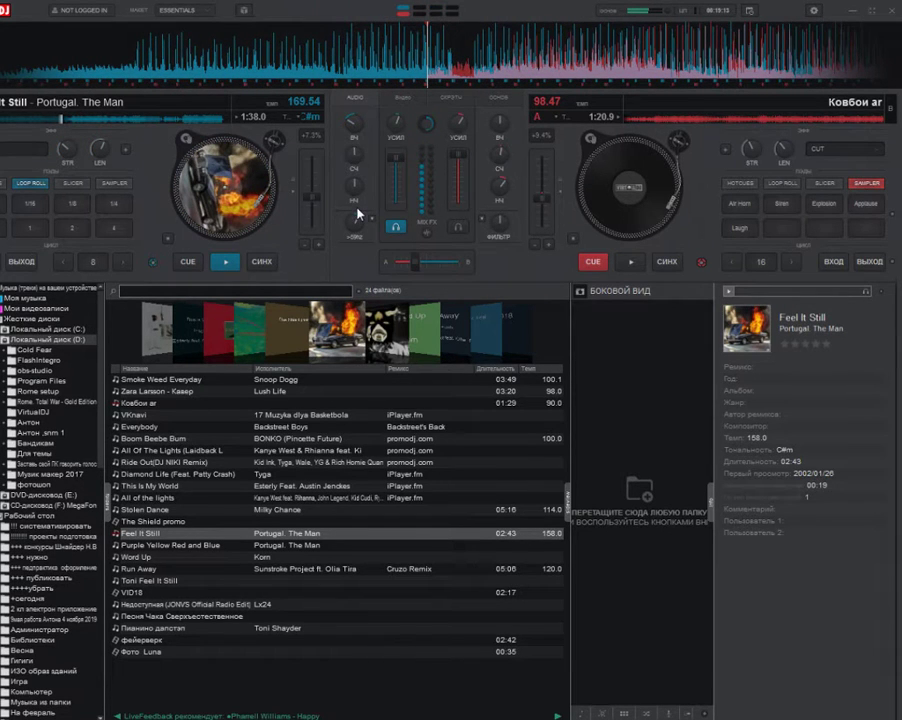
left_click(20, 155)
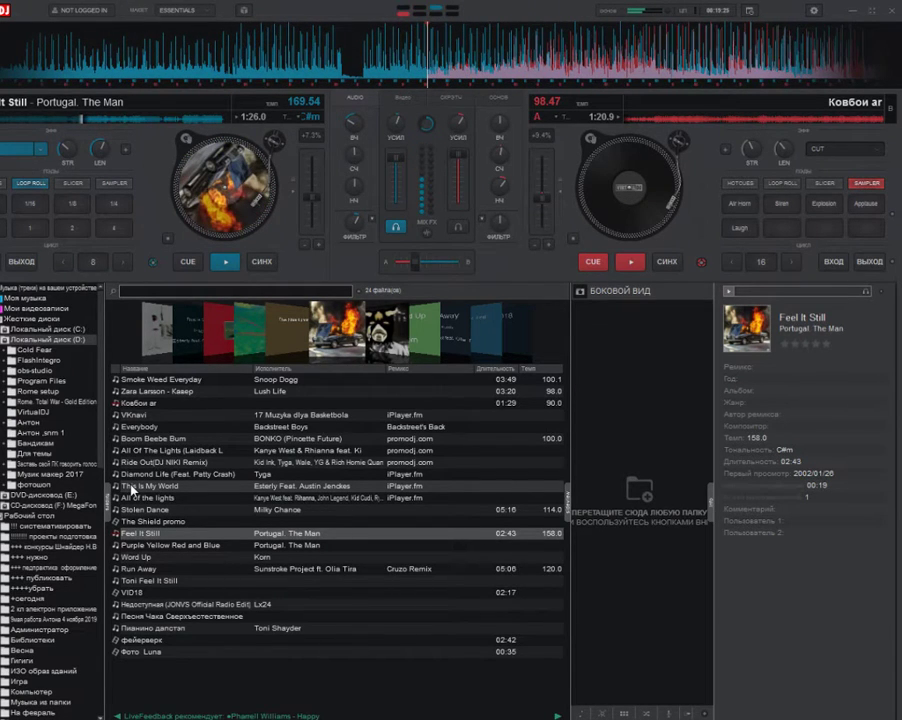
- Load "Smoke Weed Everyday" by Snoop Dogg onto deck 2, play it at +6.3% tempo, and stop deck 1
left_click(258, 381)
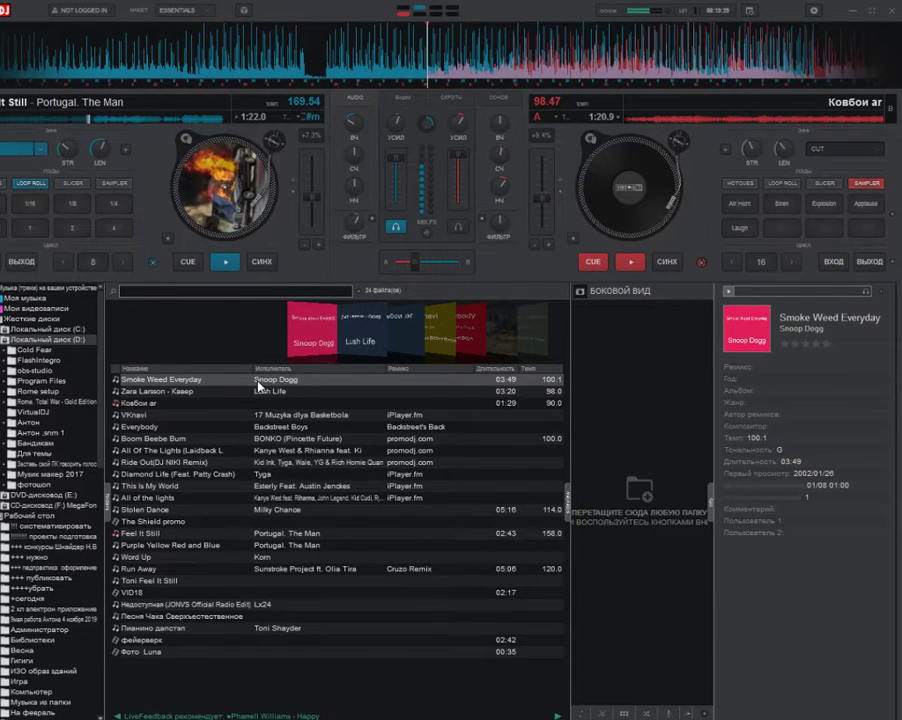
left_click_drag(258, 385, 627, 228)
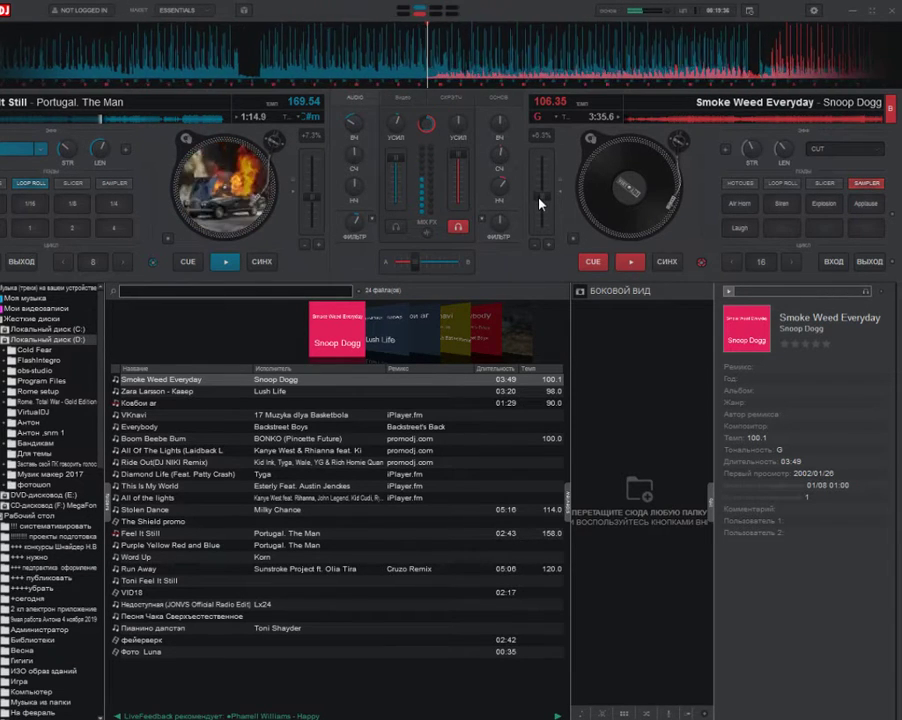
left_click_drag(541, 190, 540, 203)
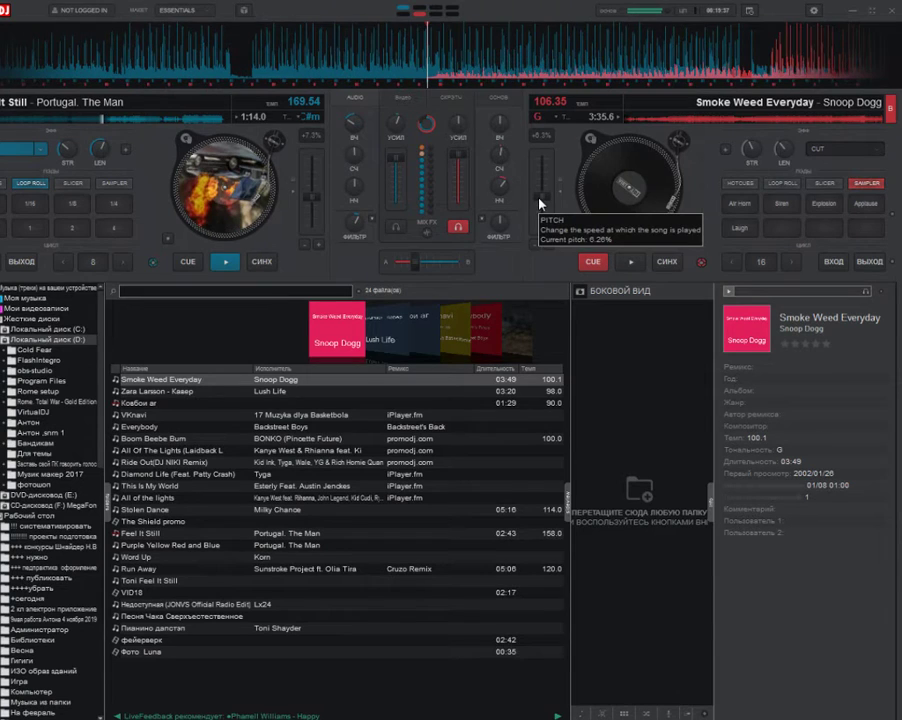
left_click(631, 261)
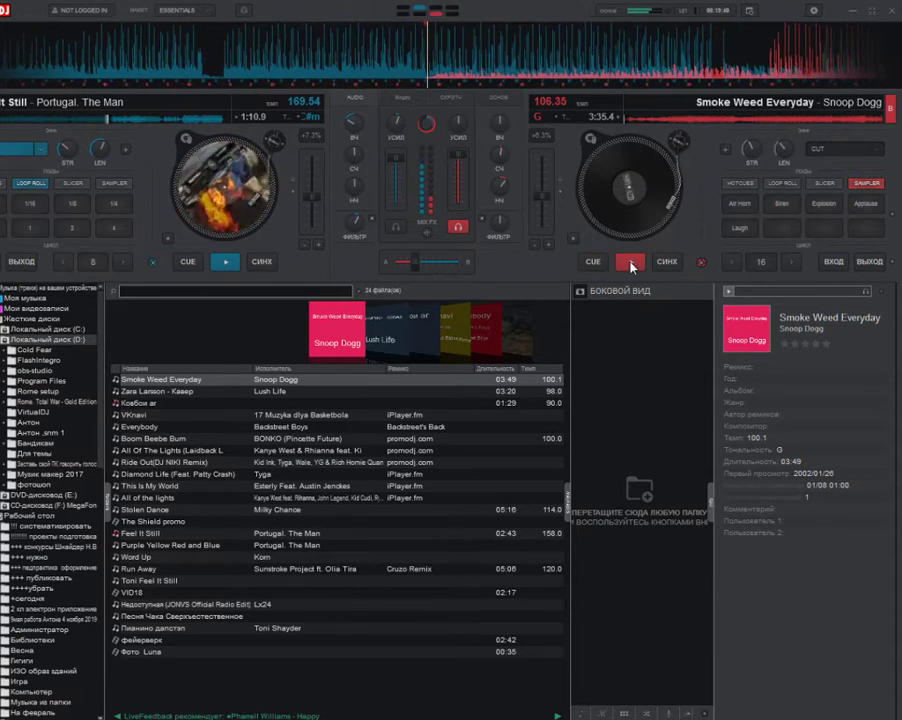
left_click(226, 266)
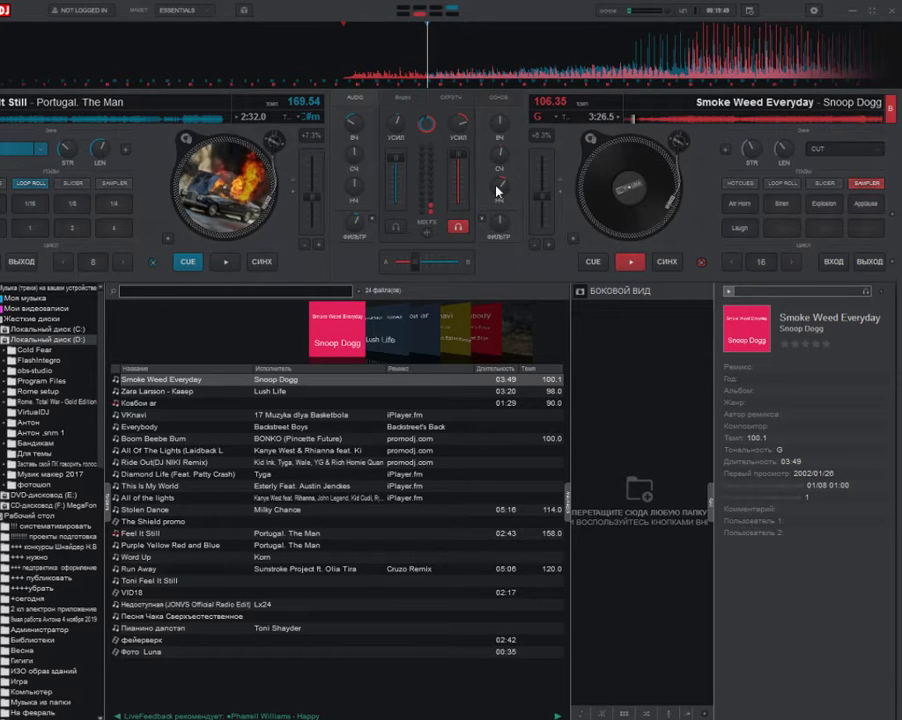
- Trigger deck 2's Cut effect, and check the broadcast page in YouTube Studio before returning to VirtualDJ
left_click(846, 148)
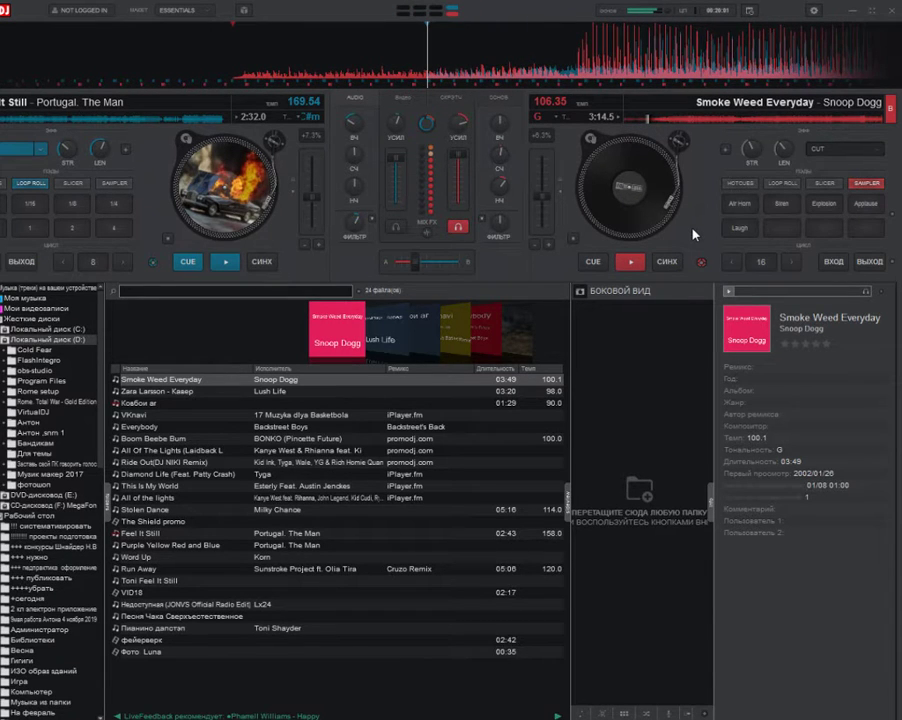
left_click(355, 719)
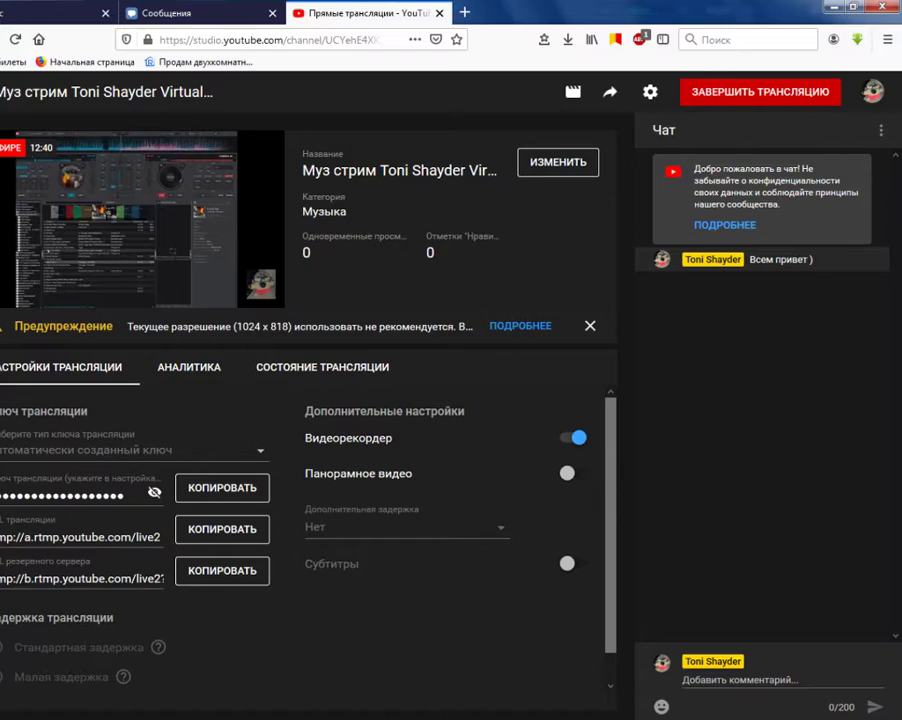
left_click(355, 652)
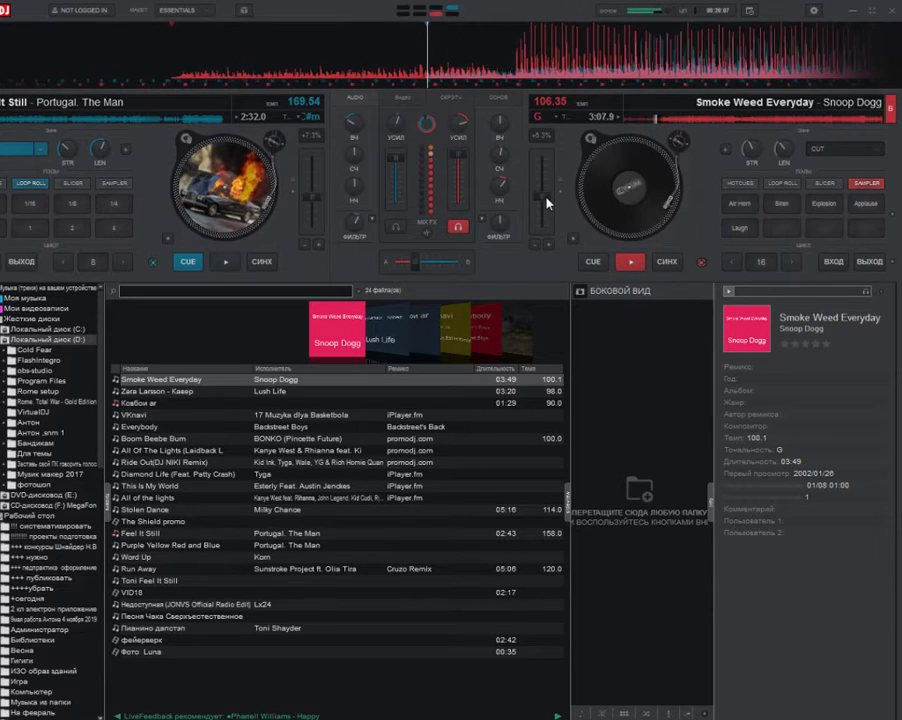
- Set deck 2's tempo to +2.1% and work its Cut effect on and off while increasing the effect length
mouse_move(546, 195)
left_mouse_down()
mouse_move(547, 203)
mouse_move(546, 195)
left_mouse_up()
left_click(861, 155)
left_click(861, 155)
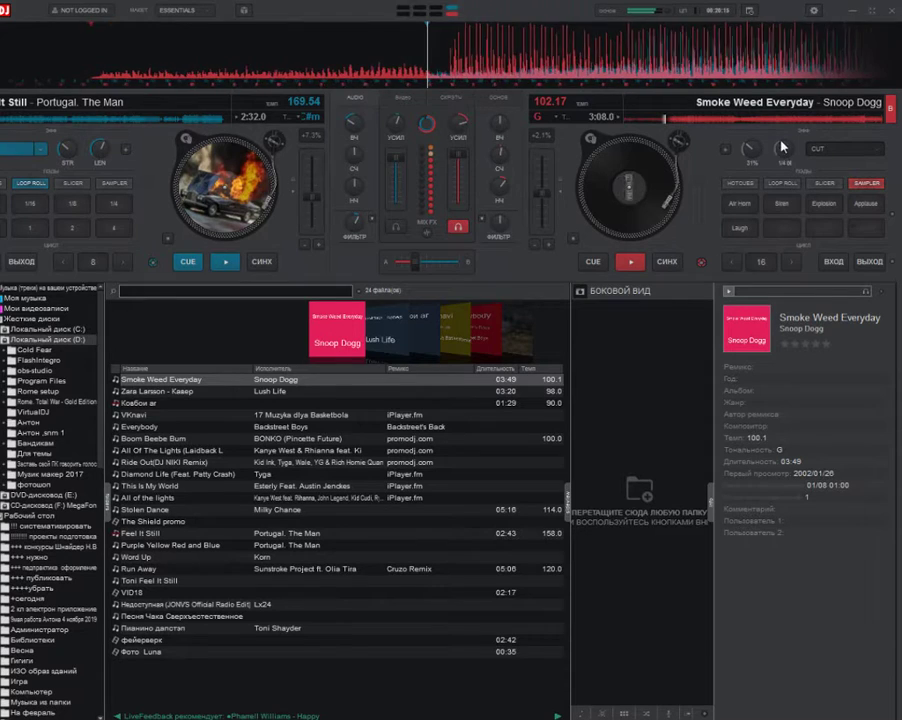
left_click_drag(781, 142, 787, 132)
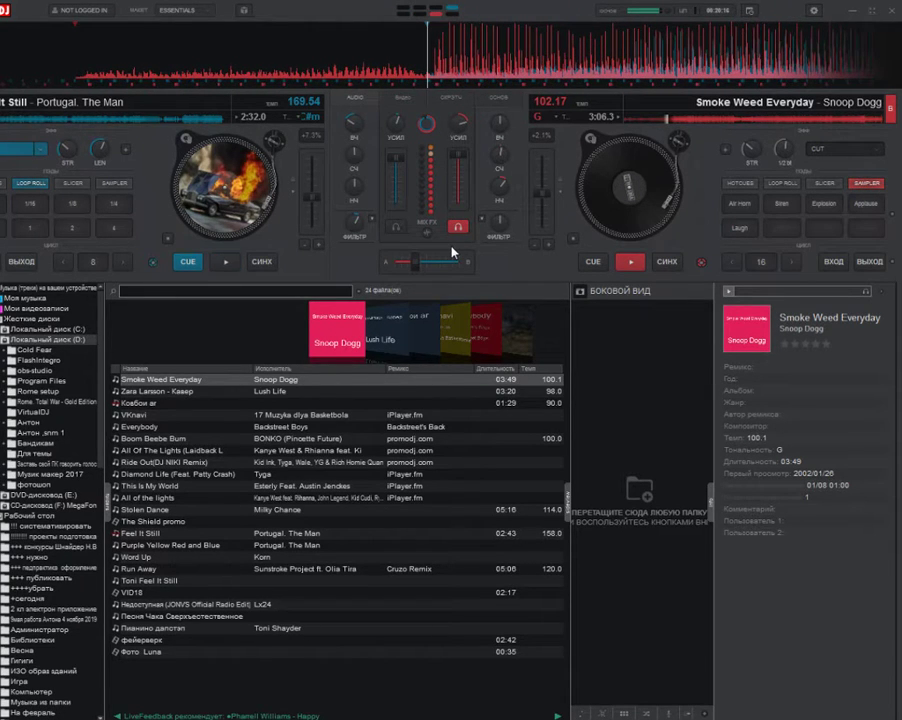
left_click(836, 148)
mouse_move(786, 148)
left_mouse_down()
mouse_move(798, 112)
mouse_move(791, 174)
mouse_move(785, 117)
mouse_move(792, 172)
mouse_move(796, 133)
left_mouse_up()
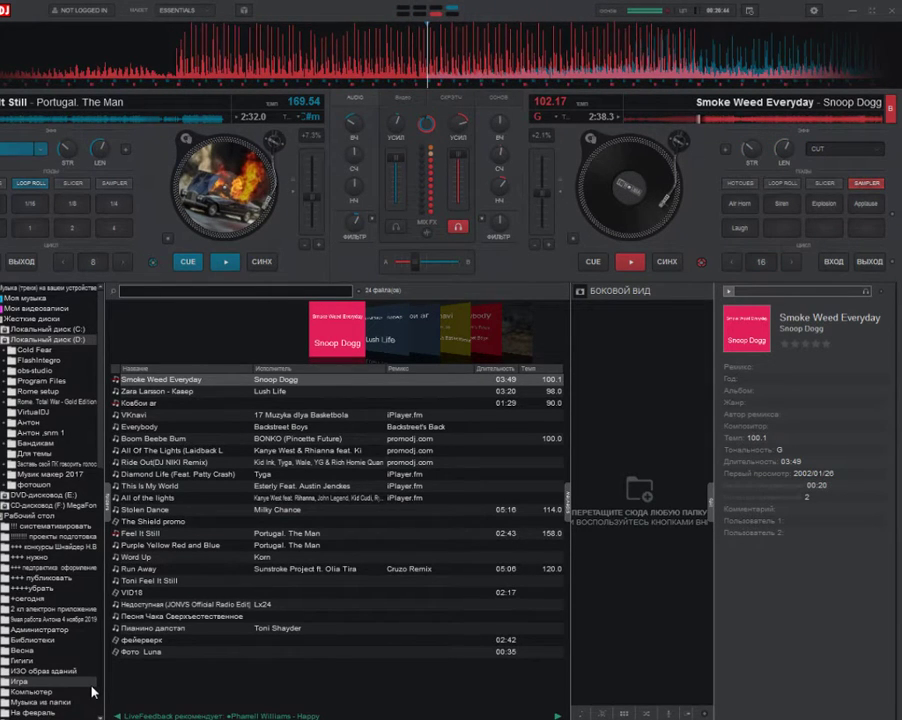
- Collapse the "Локальный диск (D:)" and "Жесткие диски" branches in the folder tree
scroll(92, 692, "up", 3)
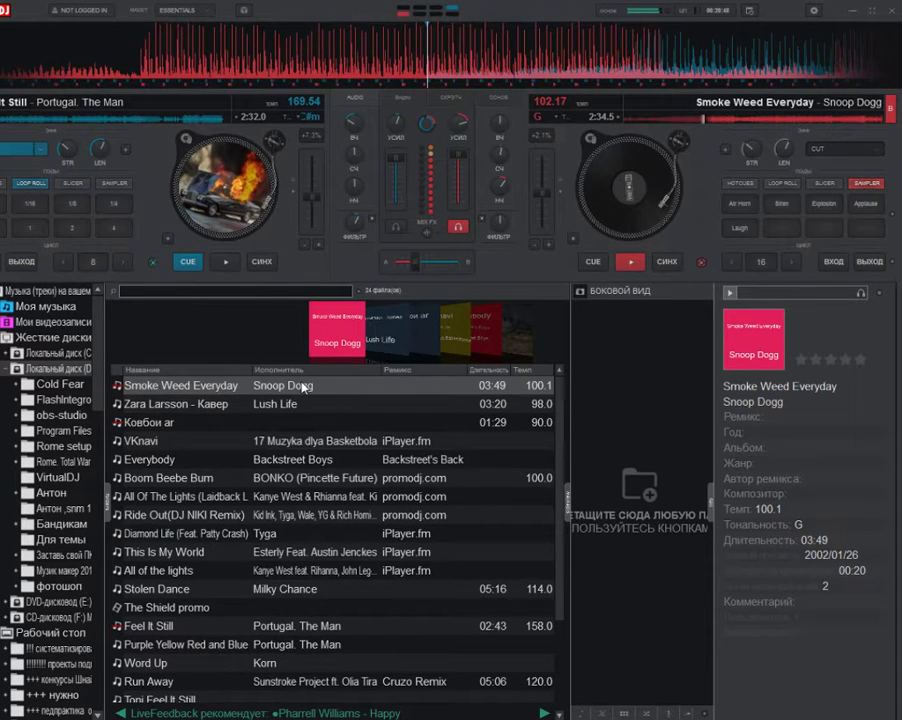
scroll(303, 387, "down", 2)
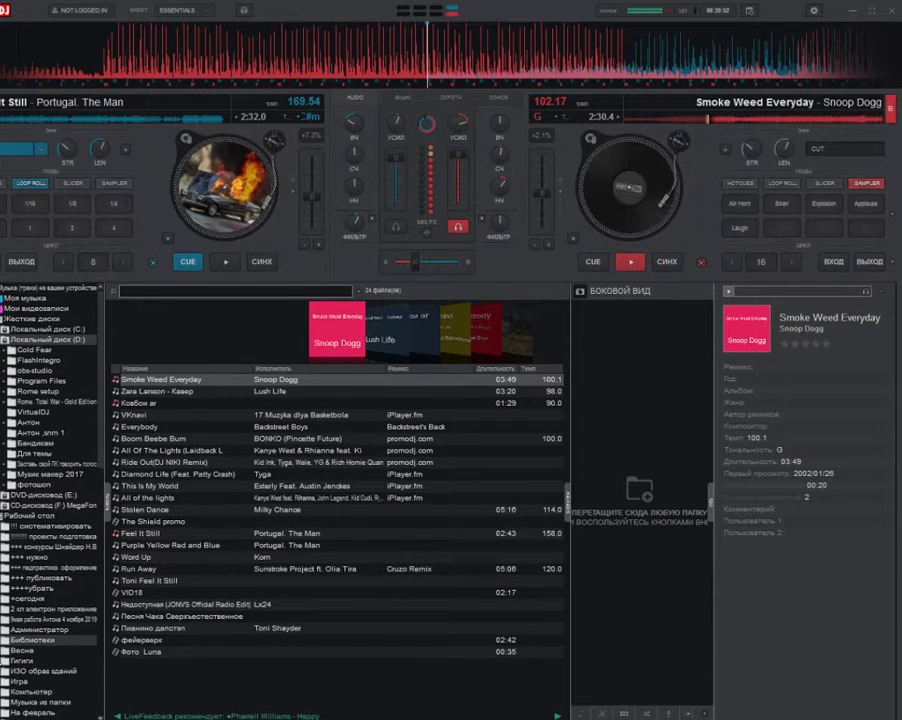
left_click(2, 341)
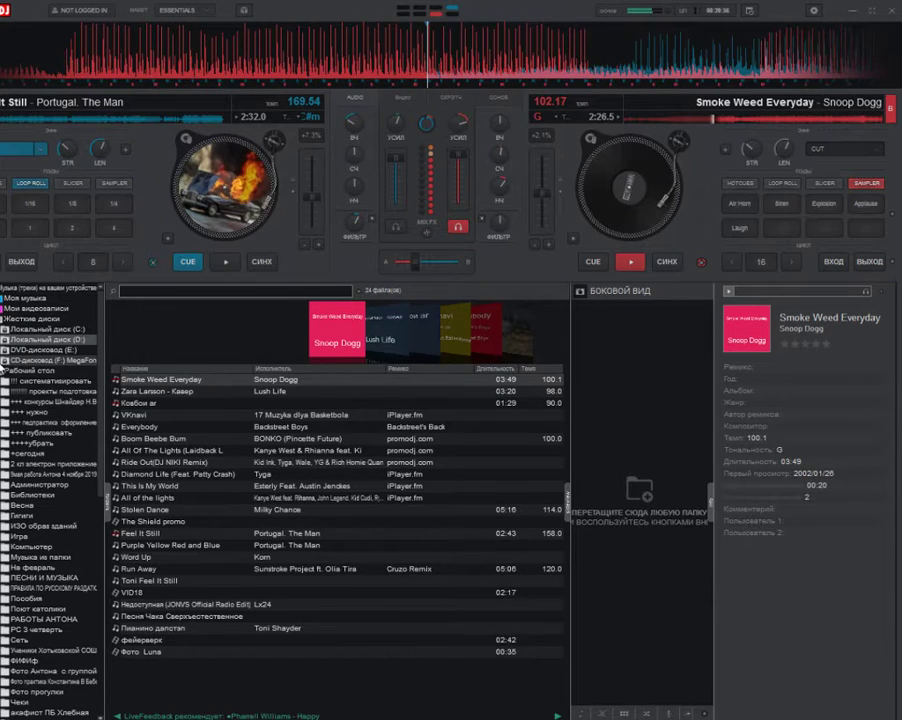
key("Left")
key("Left")
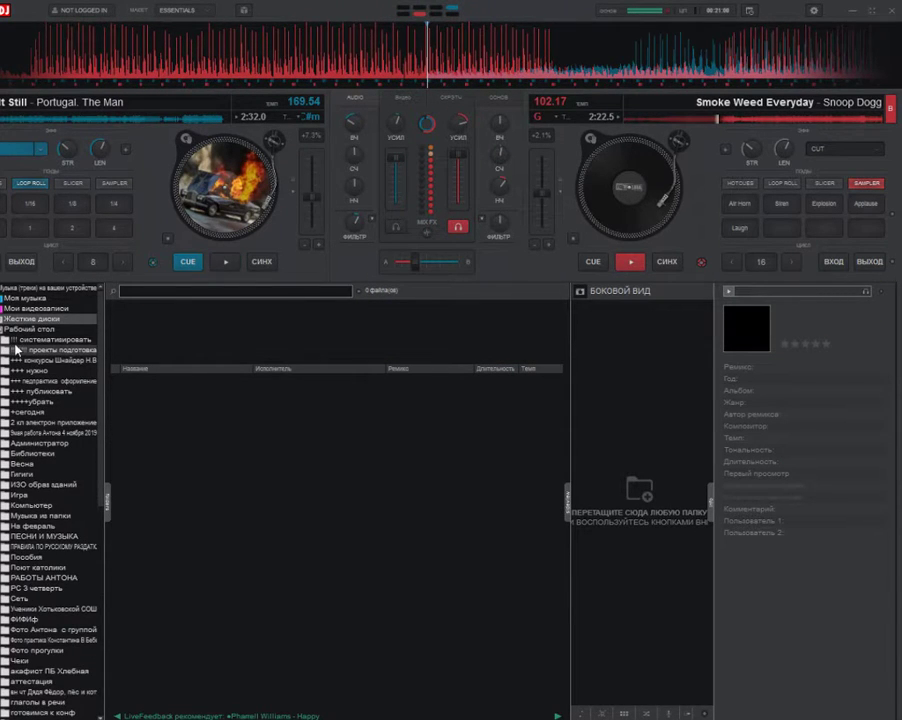
- Find the "Музыка из папки" folder among the desktop folders and open its track list
left_click(8, 391)
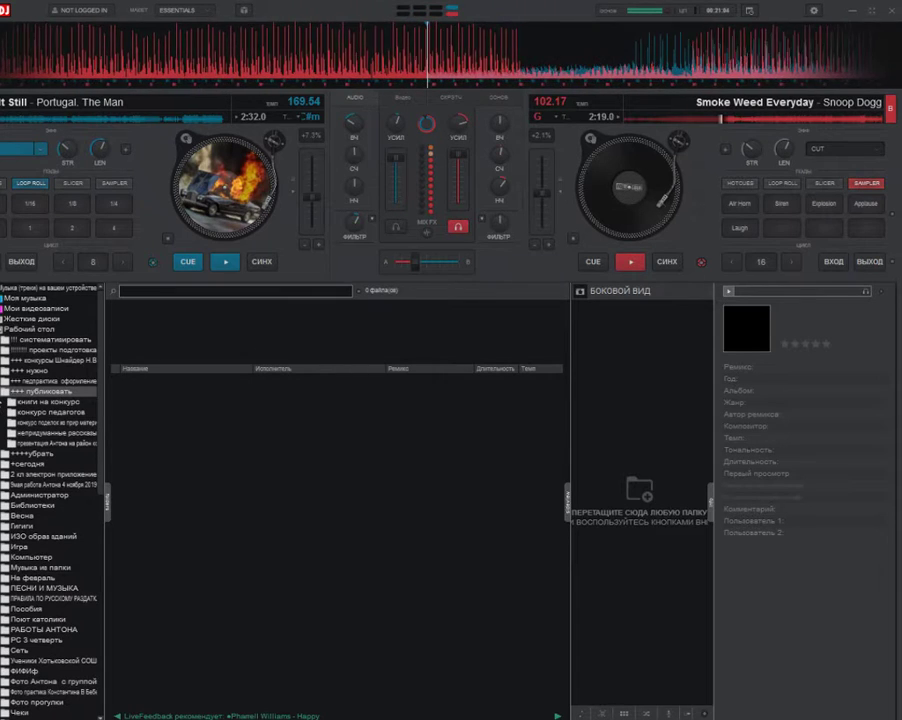
key("Left")
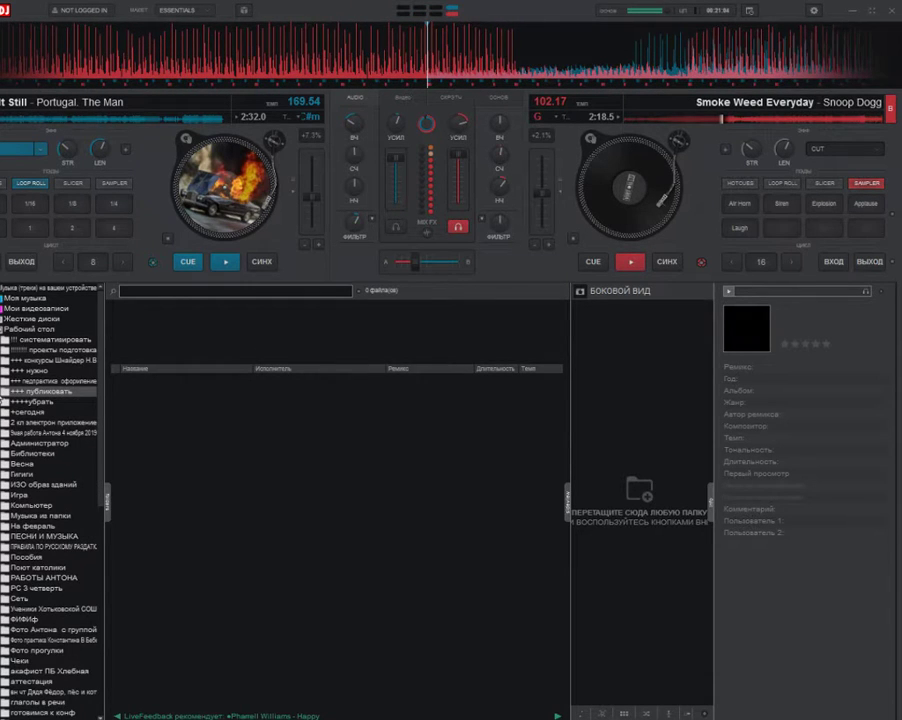
scroll(100, 520, "down", 5)
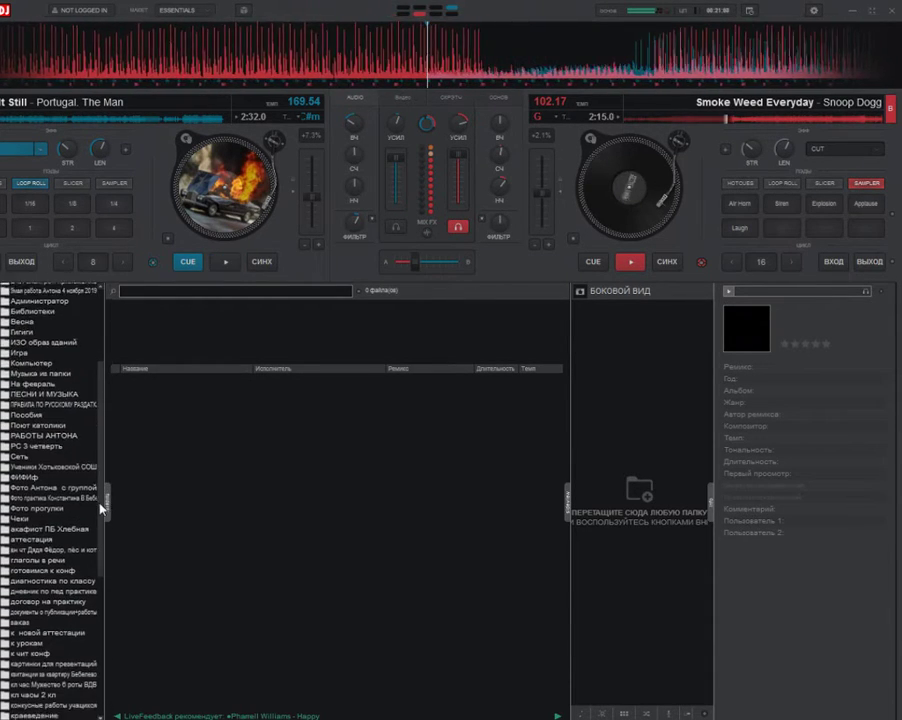
scroll(100, 509, "down", 1)
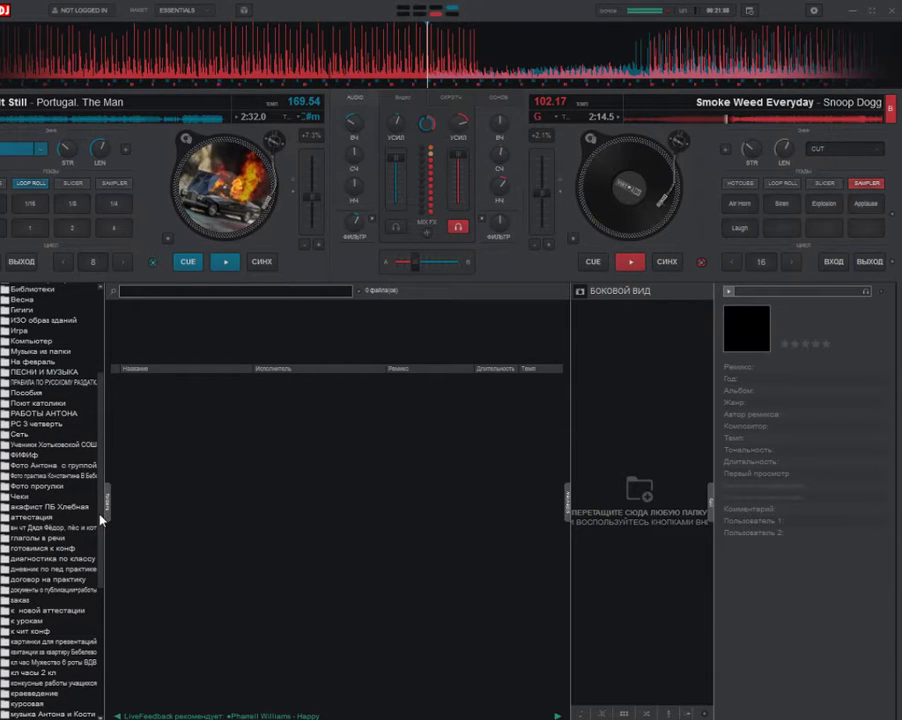
scroll(90, 644, "down", 8)
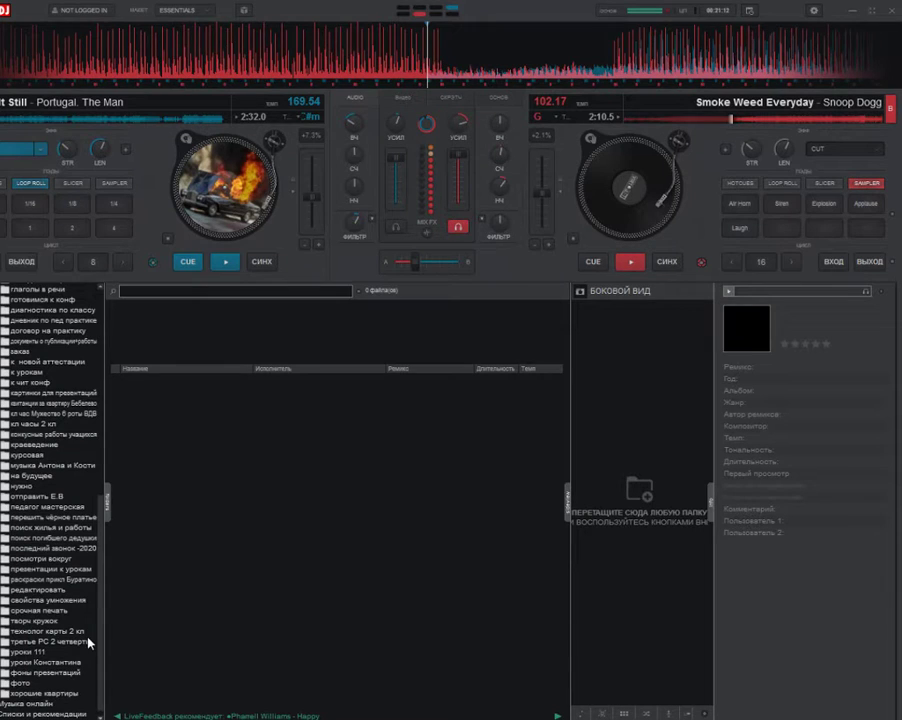
scroll(88, 620, "up", 6)
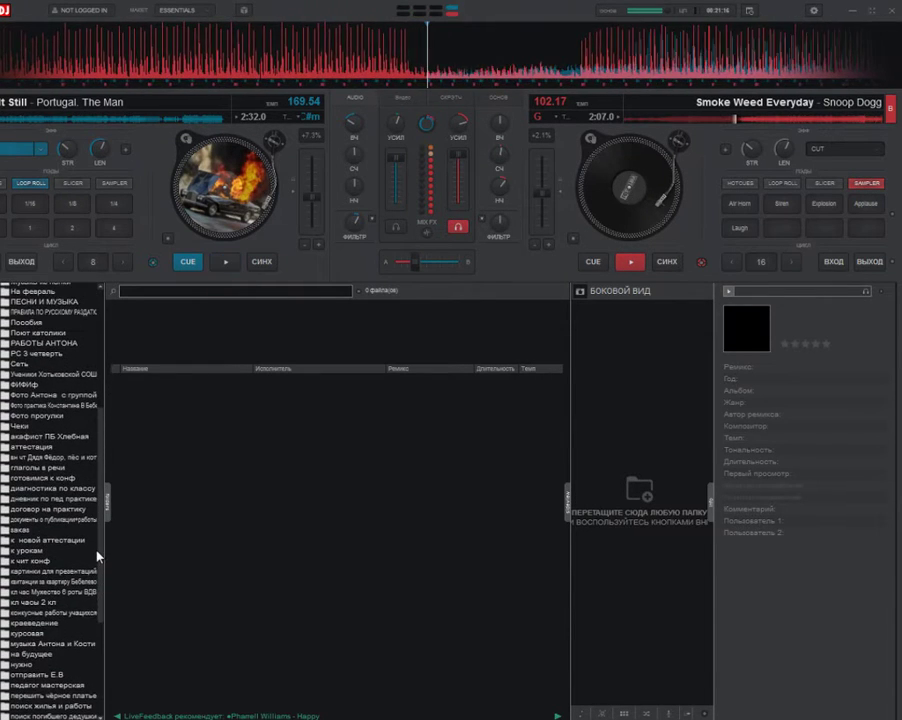
scroll(99, 547, "up", 1)
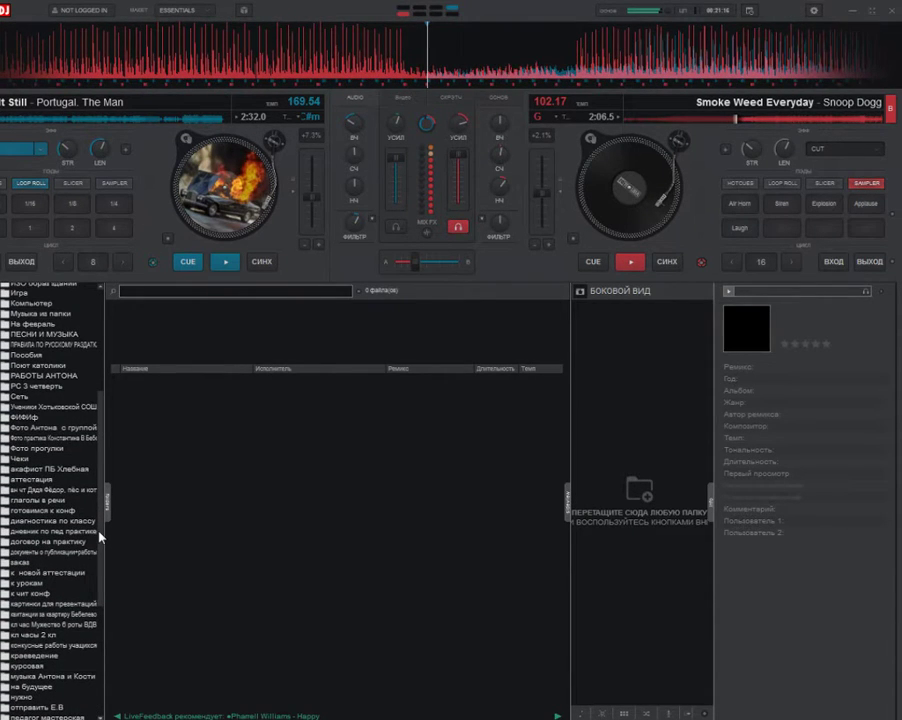
scroll(99, 538, "up", 1)
left_click(45, 331)
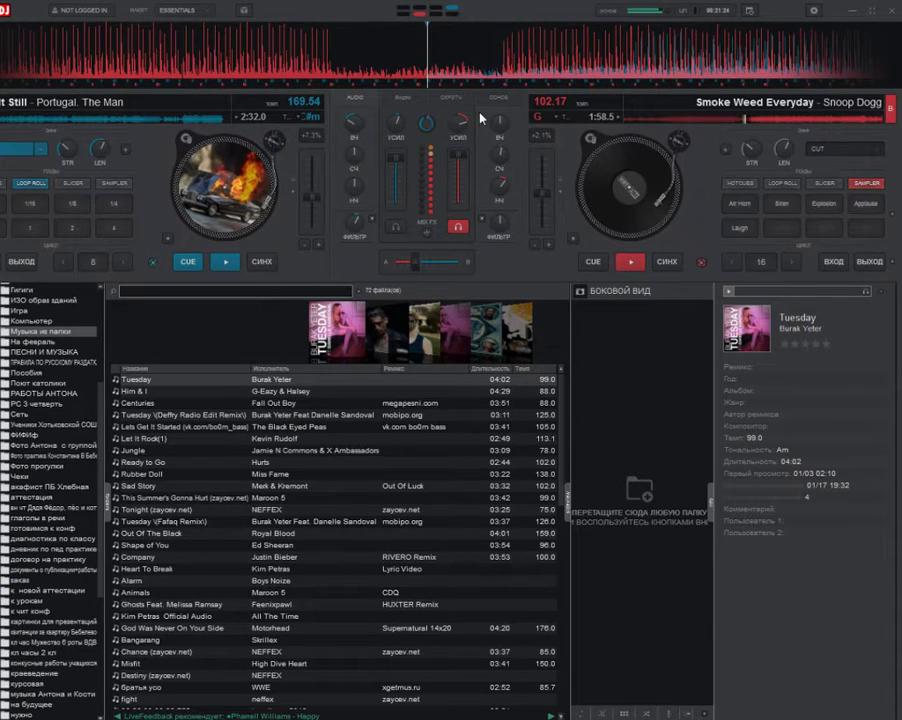
- Turn on deck 2's Cut effect and move the crossfader slightly past centre towards deck 2
left_click(858, 153)
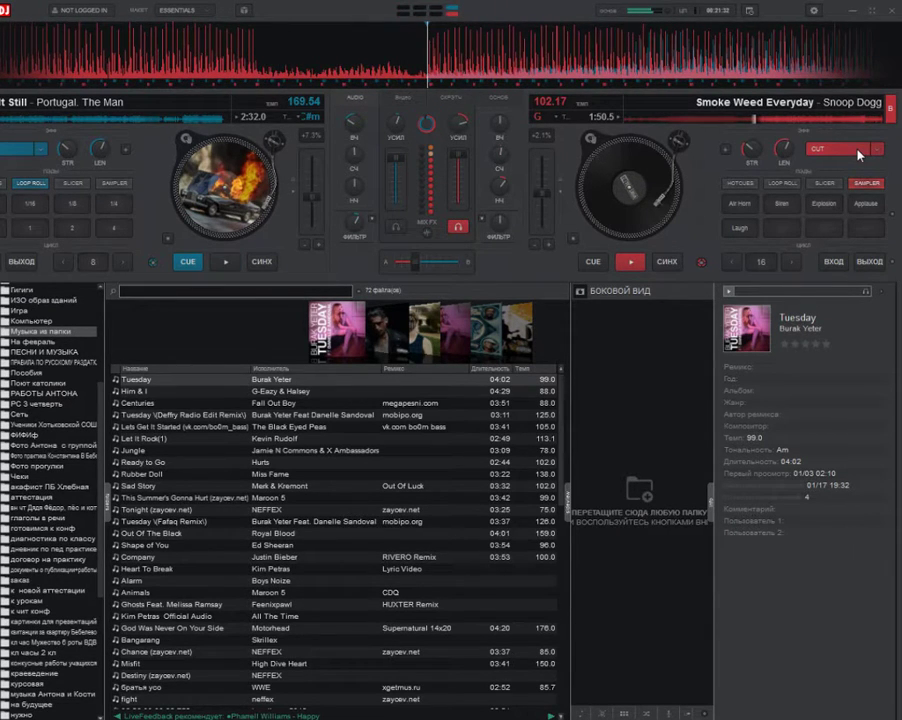
left_click_drag(421, 258, 432, 260)
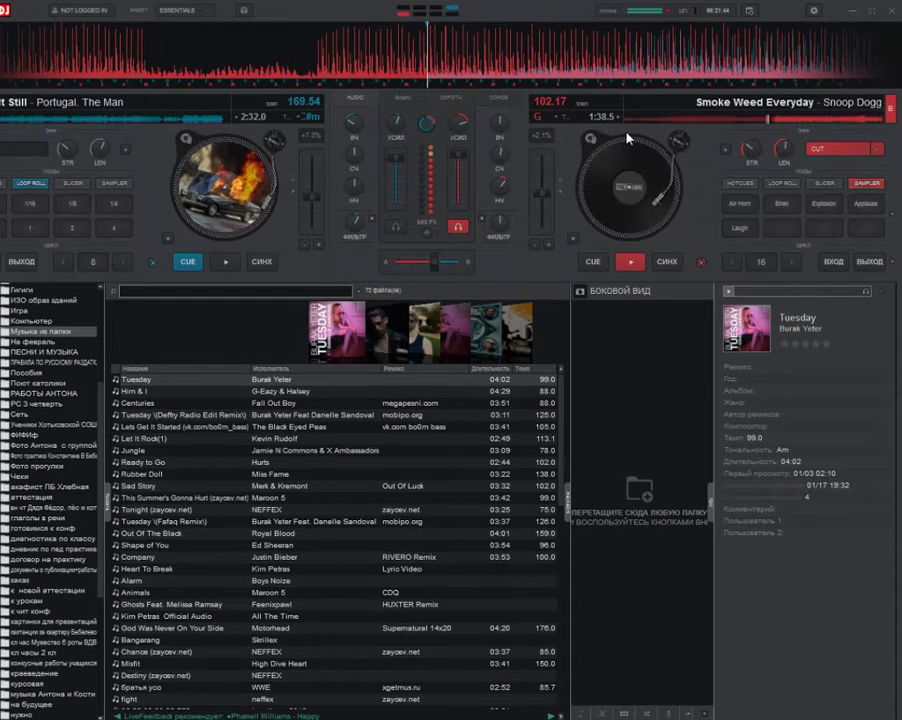
- Switch to the YouTube Studio page to check the live broadcast and return to VirtualDJ
key("alt+Tab")
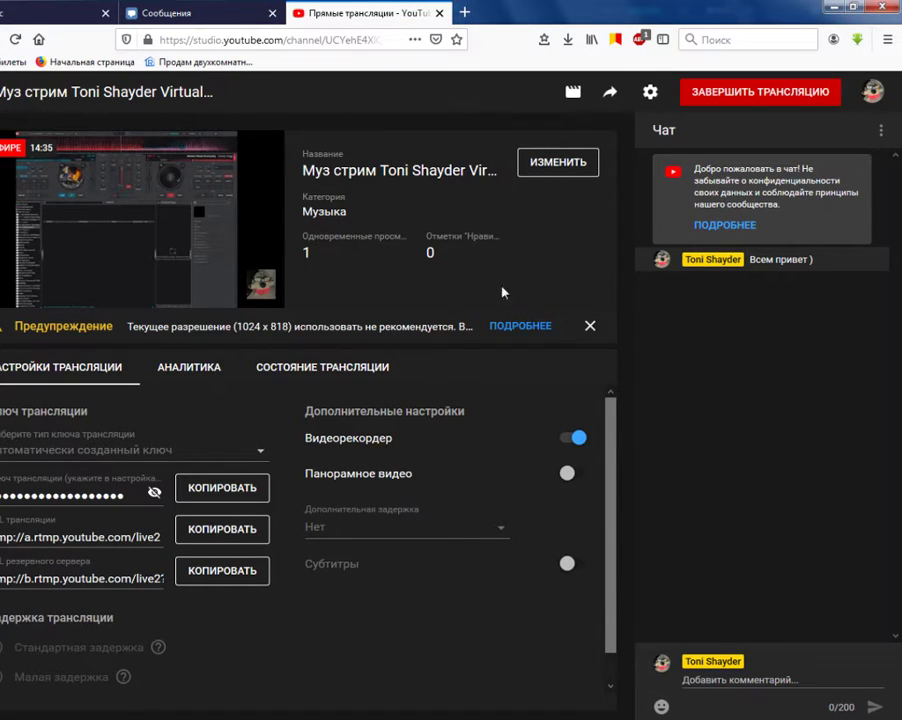
key("alt+Tab")
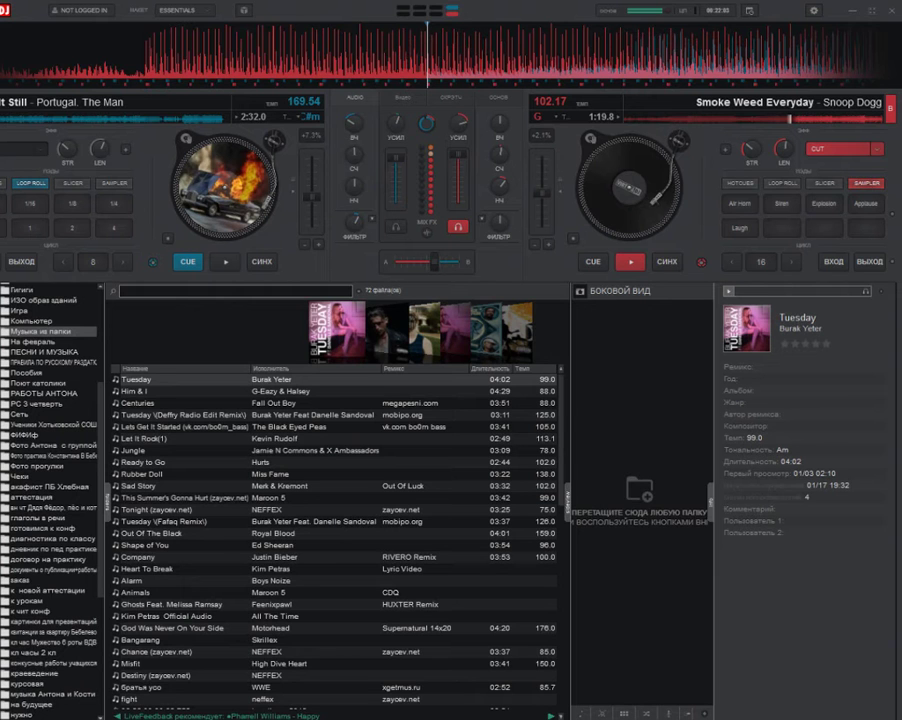
- Replace deck 2's Cut effect with the Flanger effect and turn it on
left_click(832, 150)
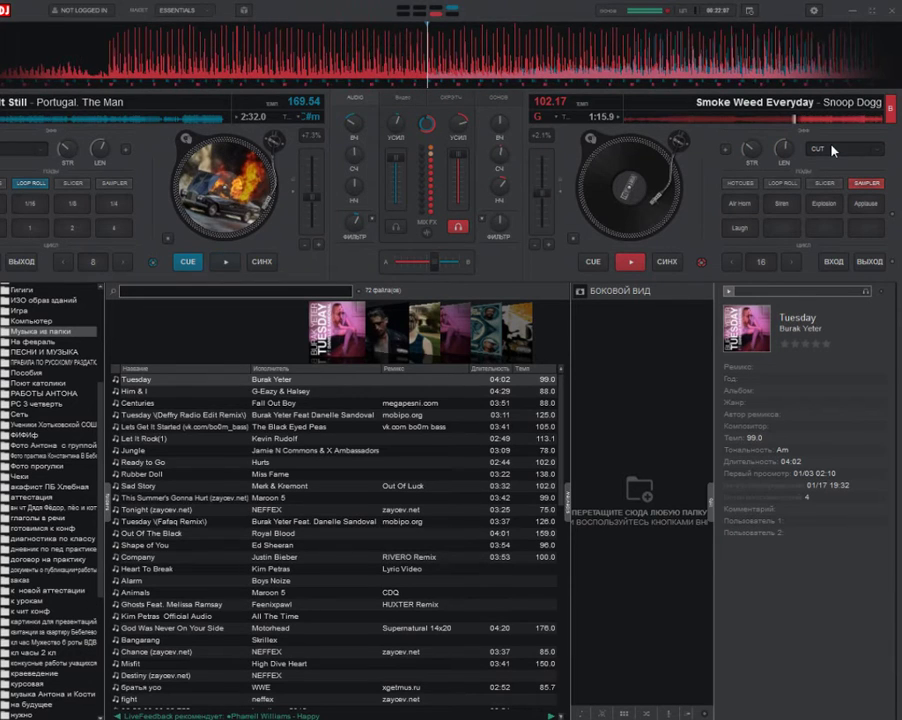
left_click(832, 150)
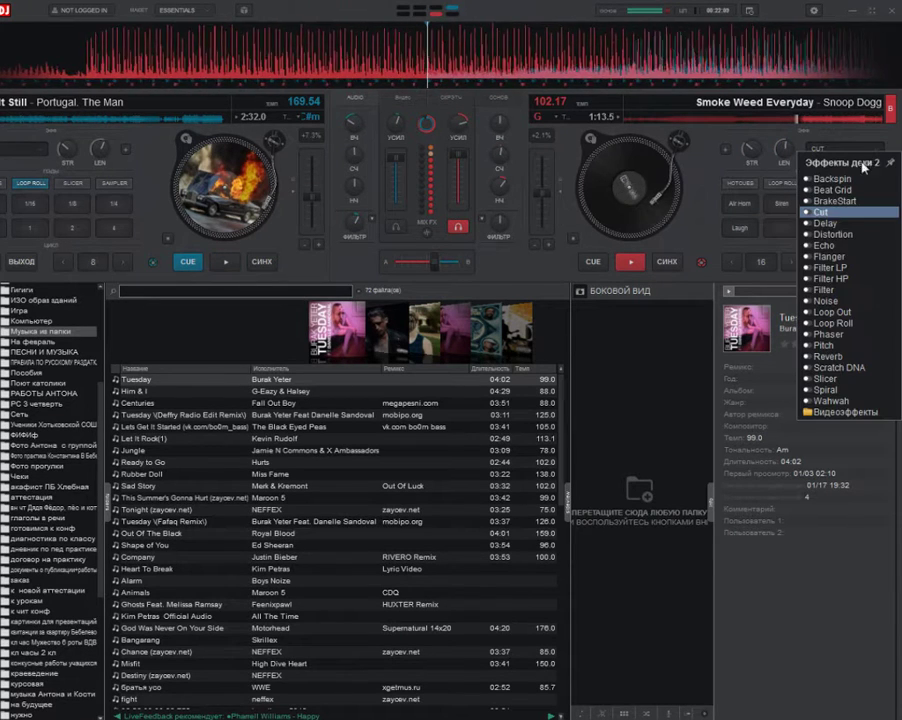
left_click(814, 257)
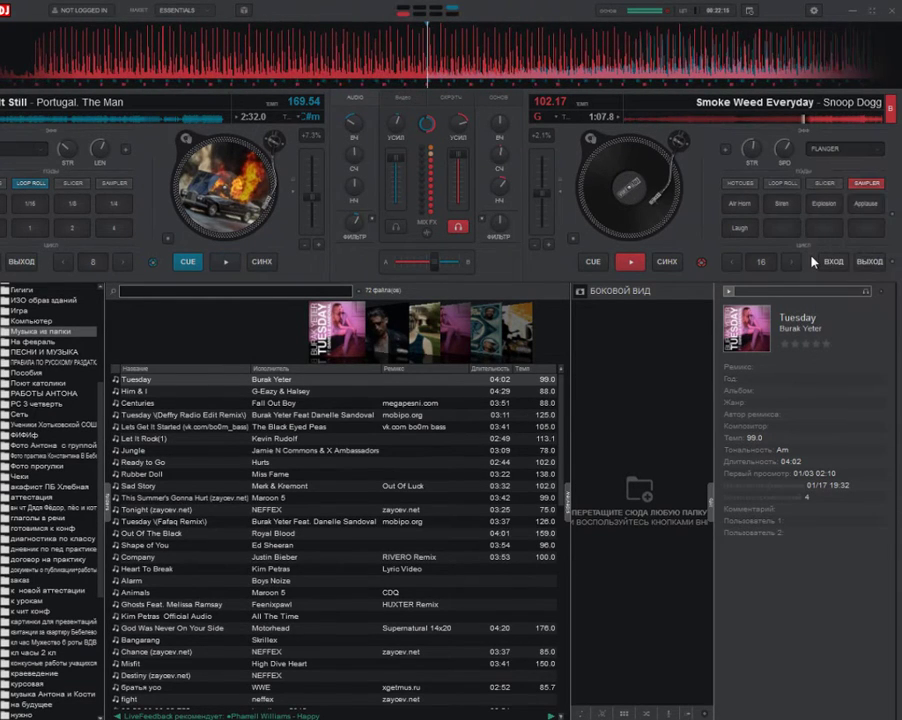
left_click(848, 152)
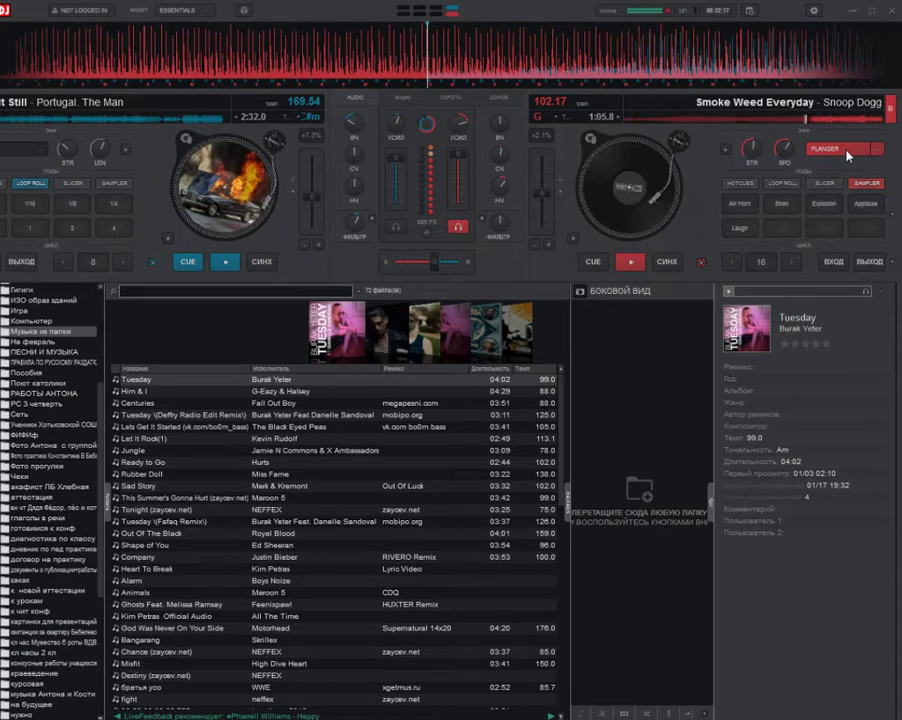
- Try the Filter LP and Filter HP effects on deck 2
left_click(878, 149)
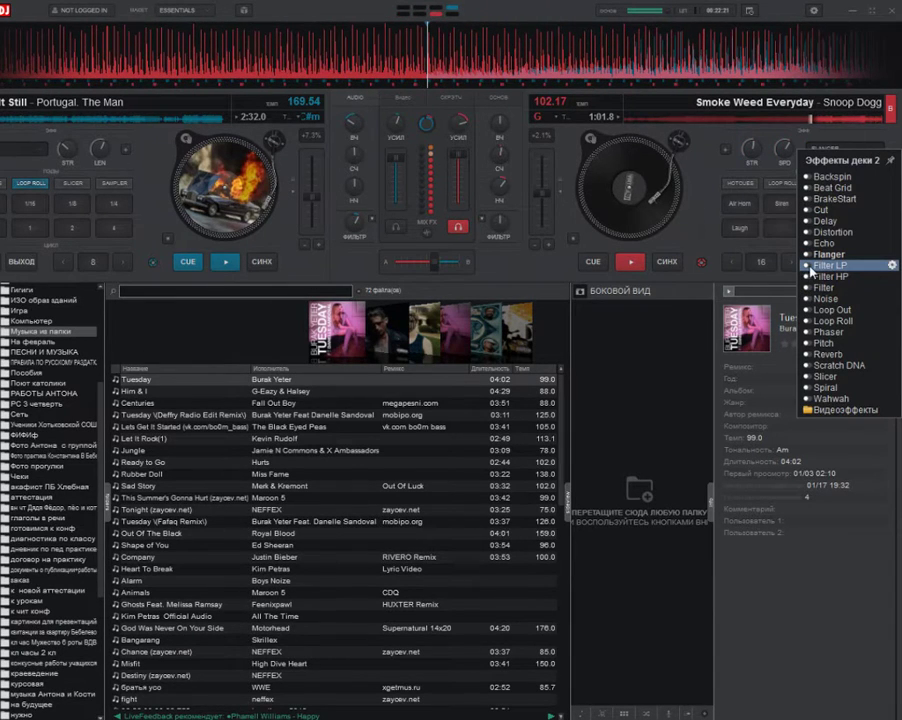
left_click(809, 267)
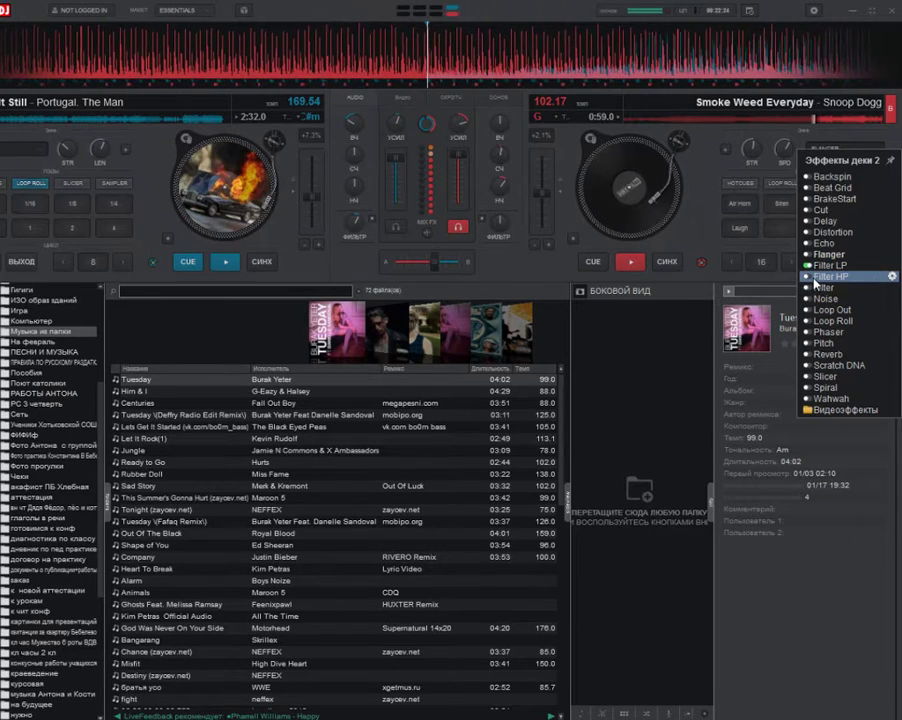
left_click(808, 278)
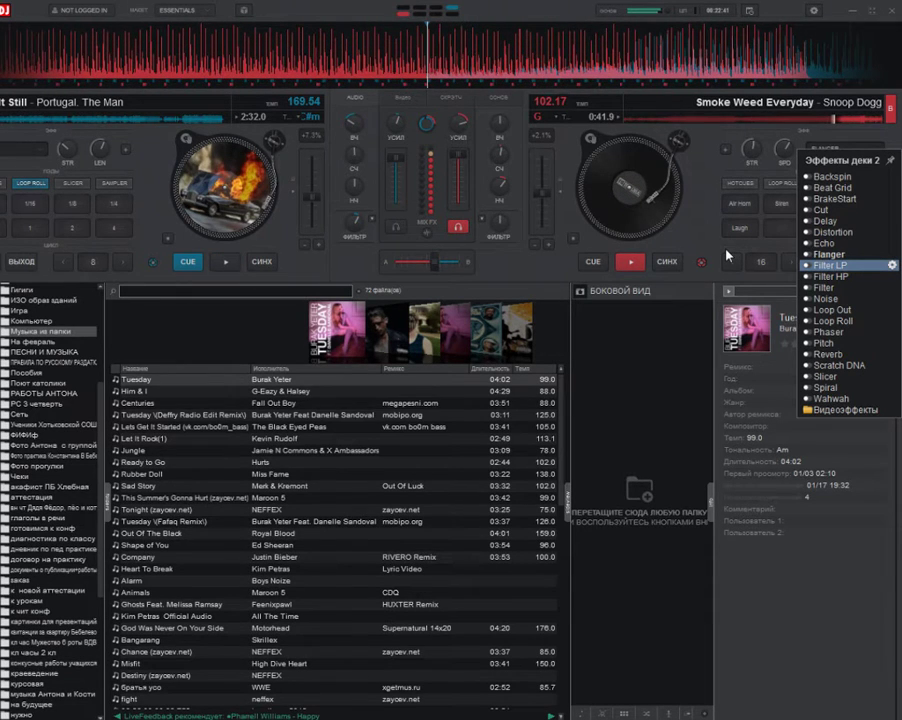
- Switch to YouTube Studio, read the details of the stream resolution warning and dismiss the warning
key("alt+Tab")
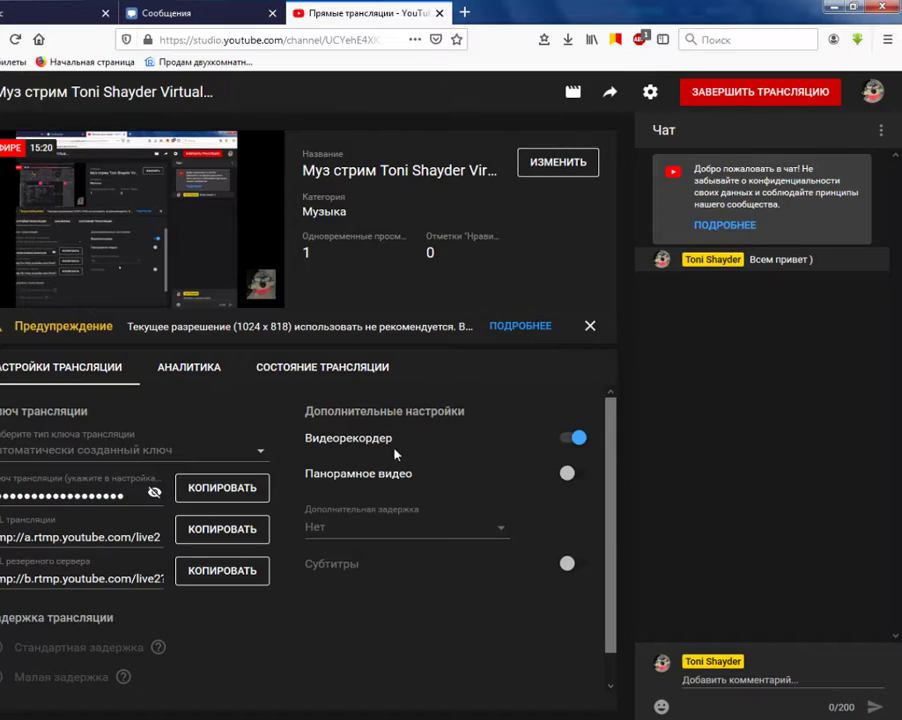
left_click(545, 331)
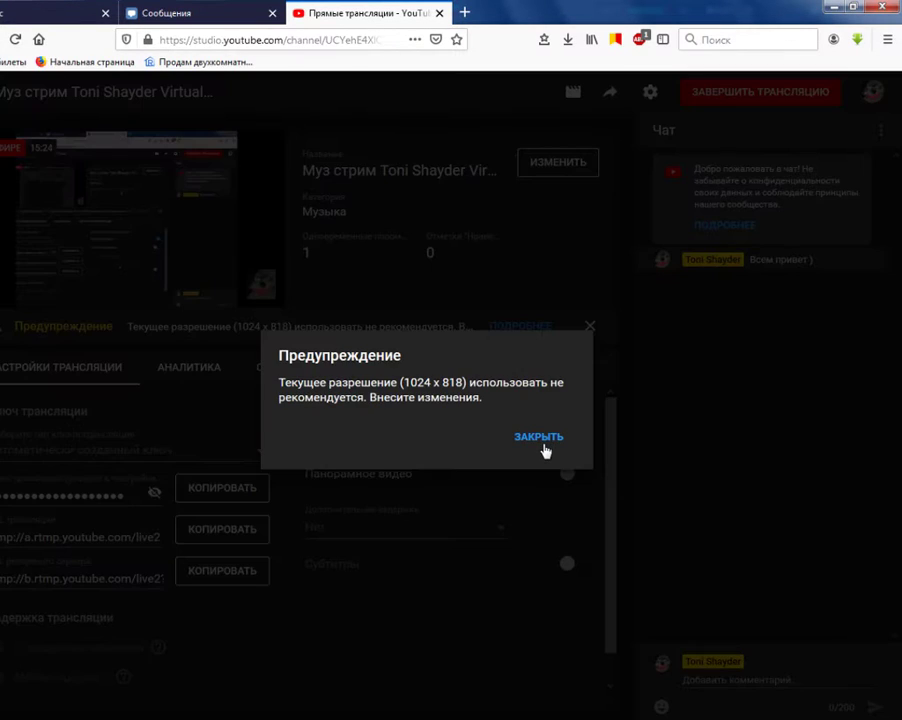
left_click(541, 445)
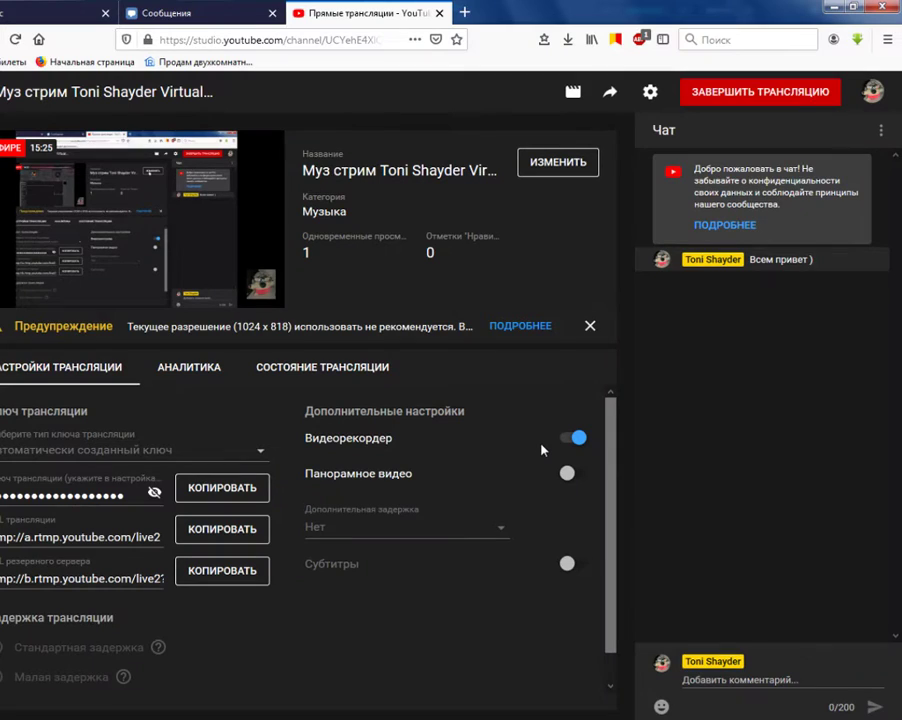
left_click(591, 326)
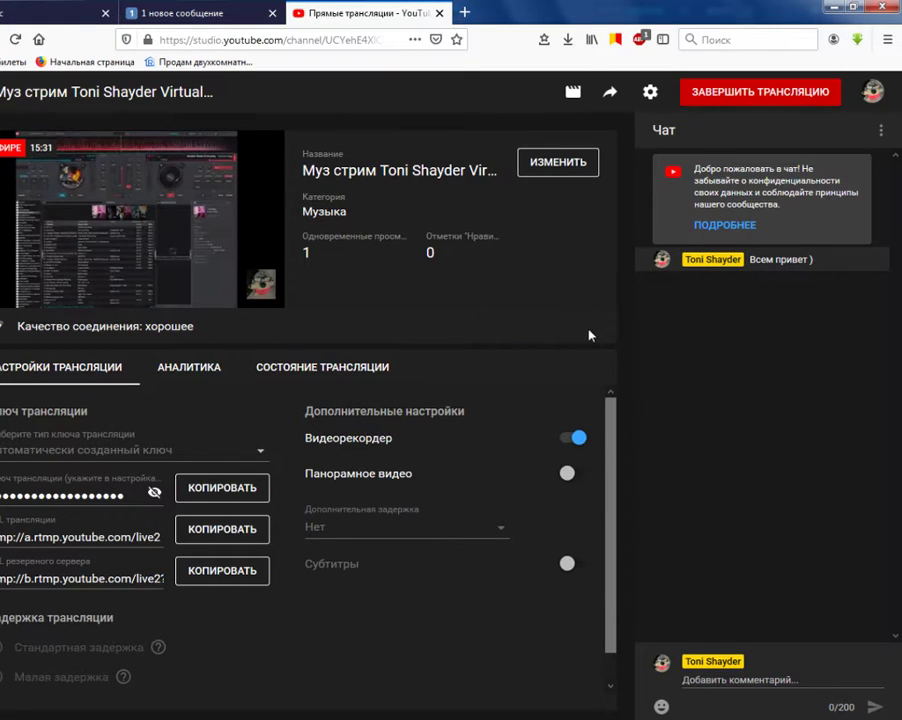
- Bring up OBS to check the outgoing stream and return to VirtualDJ
left_click(455, 711)
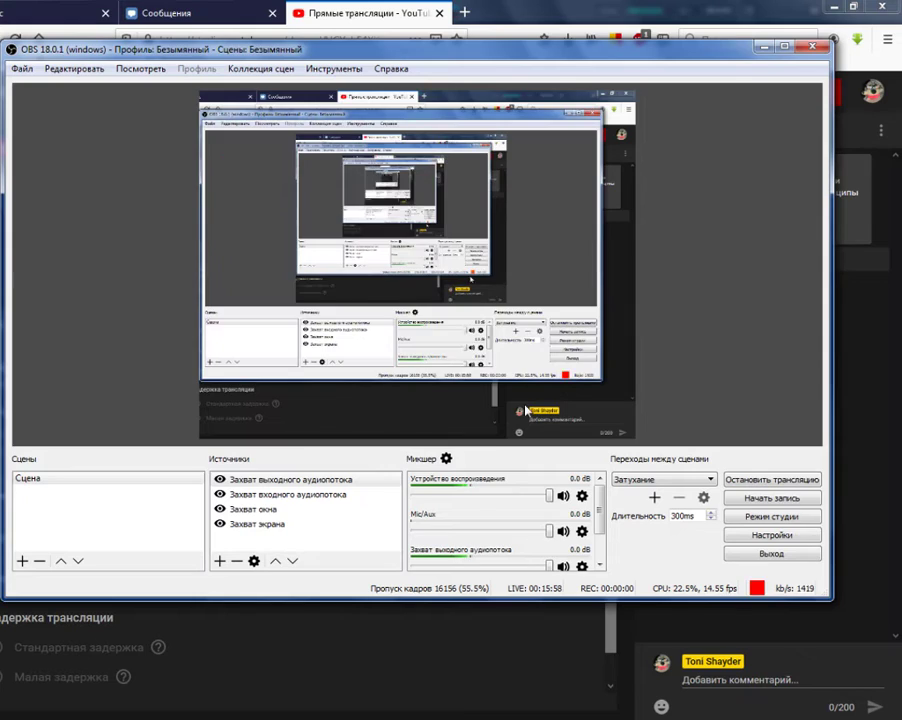
key("alt+Tab")
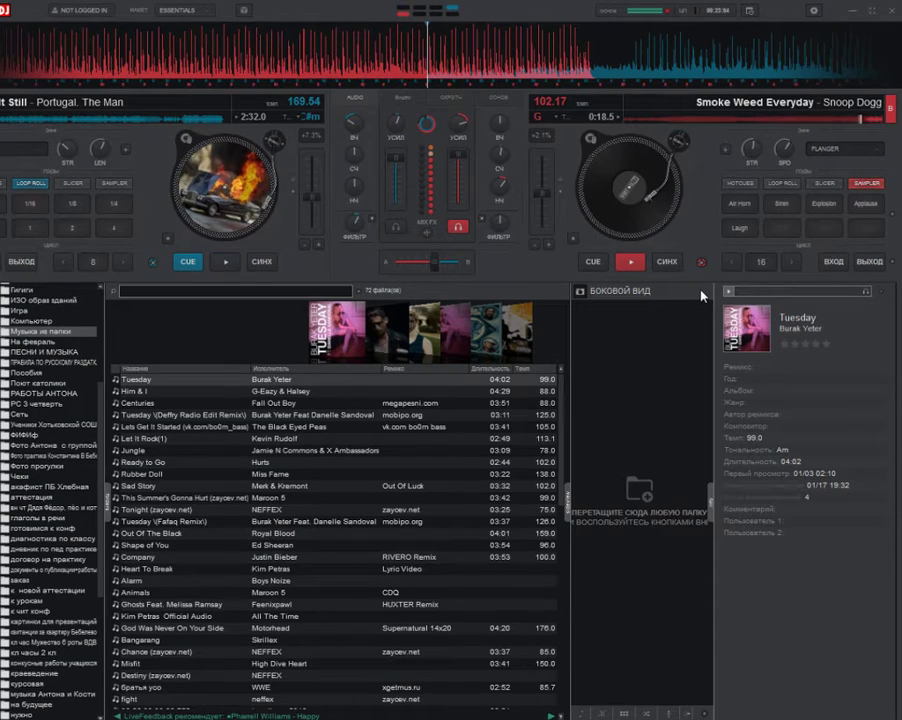
- Select the Cut effect for deck 2 and turn it on
left_click(868, 153)
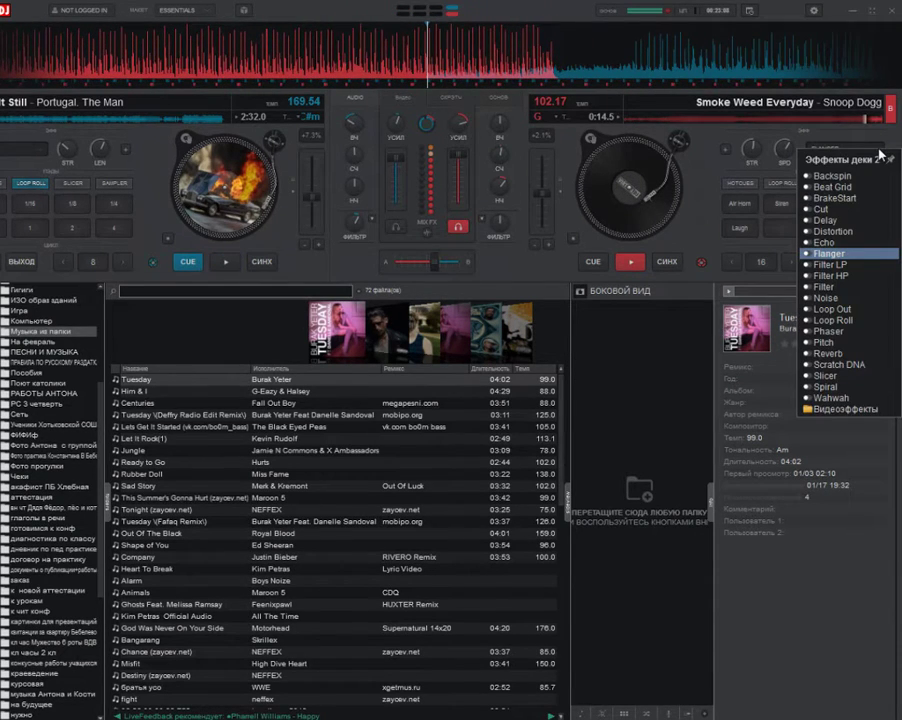
left_click(820, 209)
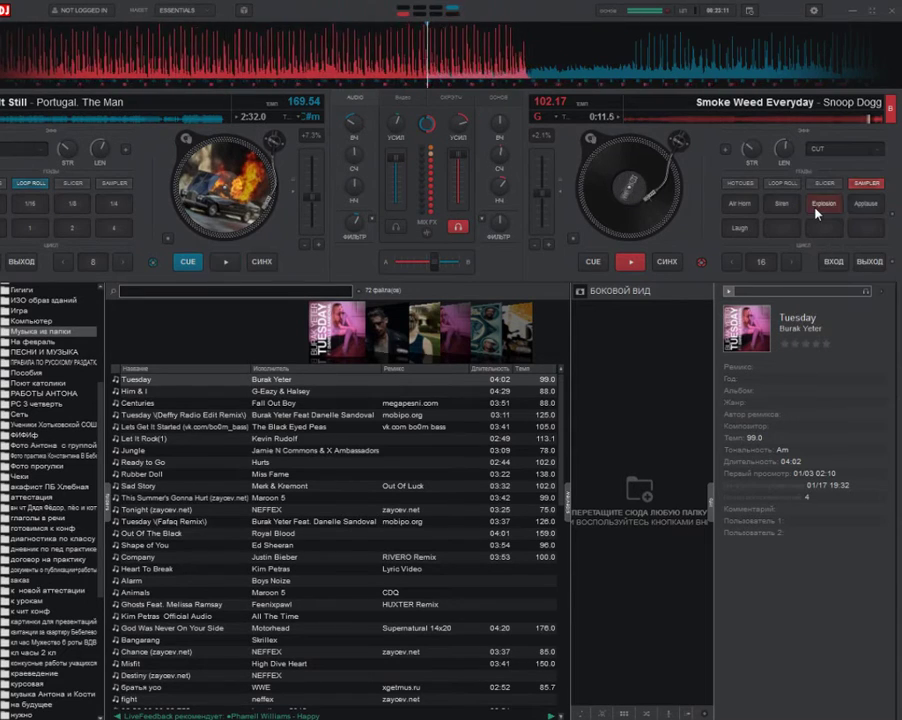
left_click(829, 152)
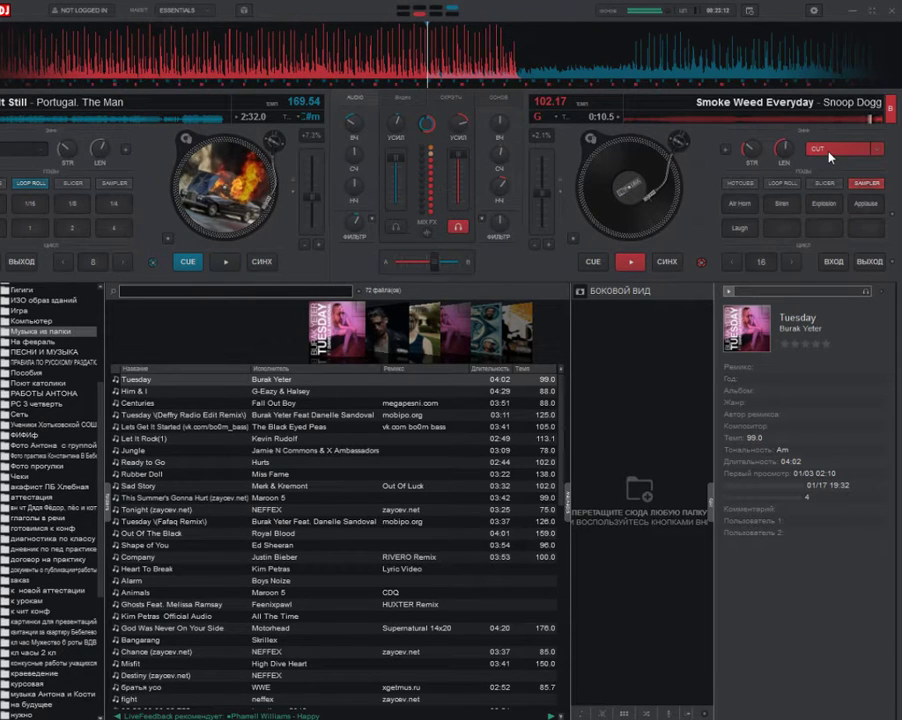
- Start deck 1, skip ahead to about the middle of its track and move the crossfader towards deck 1
left_click(229, 263)
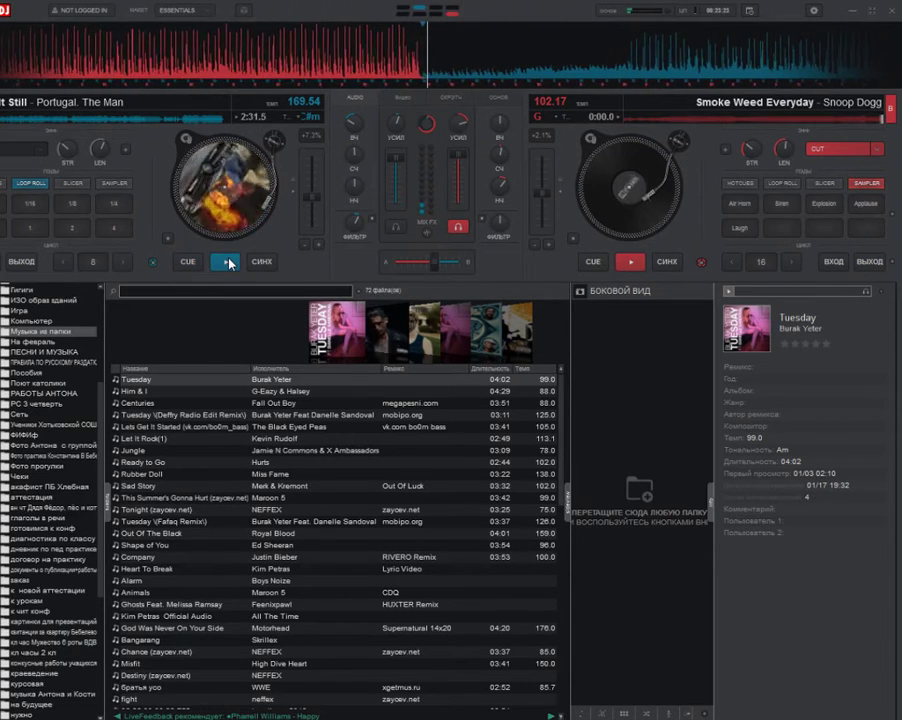
left_click(73, 121)
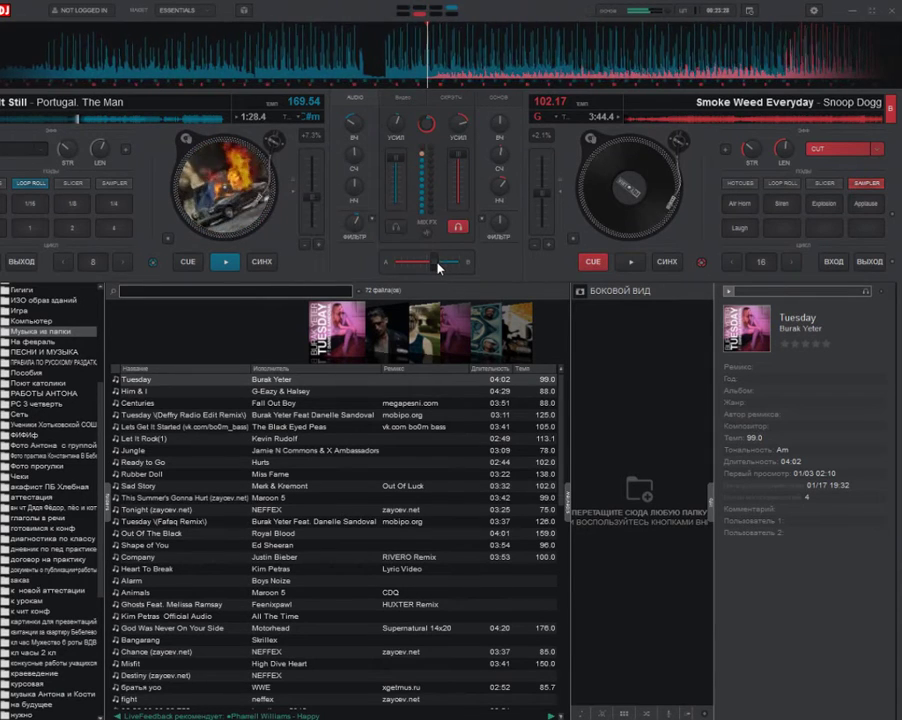
left_click_drag(437, 266, 414, 270)
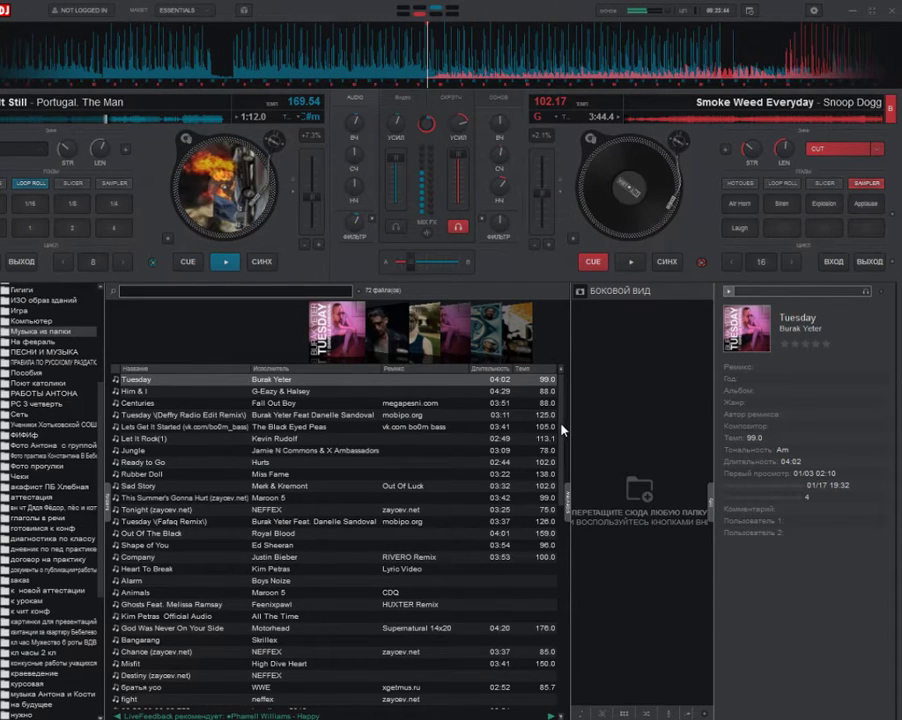
- Find "See You Again (Yalchin Remix)" near the end of the track list and load it onto deck 2
left_click_drag(561, 430, 548, 638)
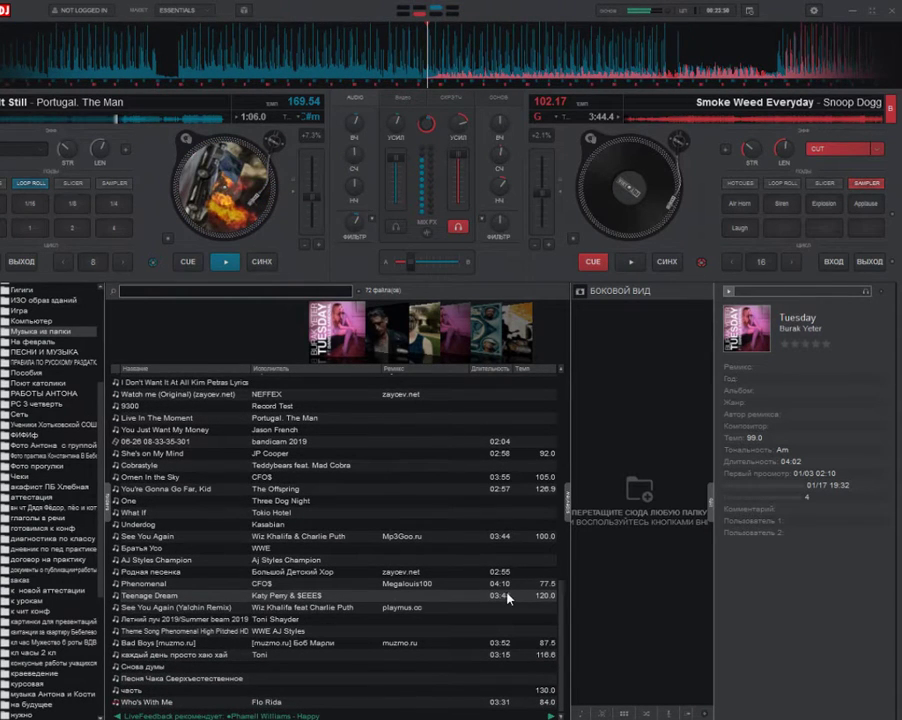
left_click(340, 606)
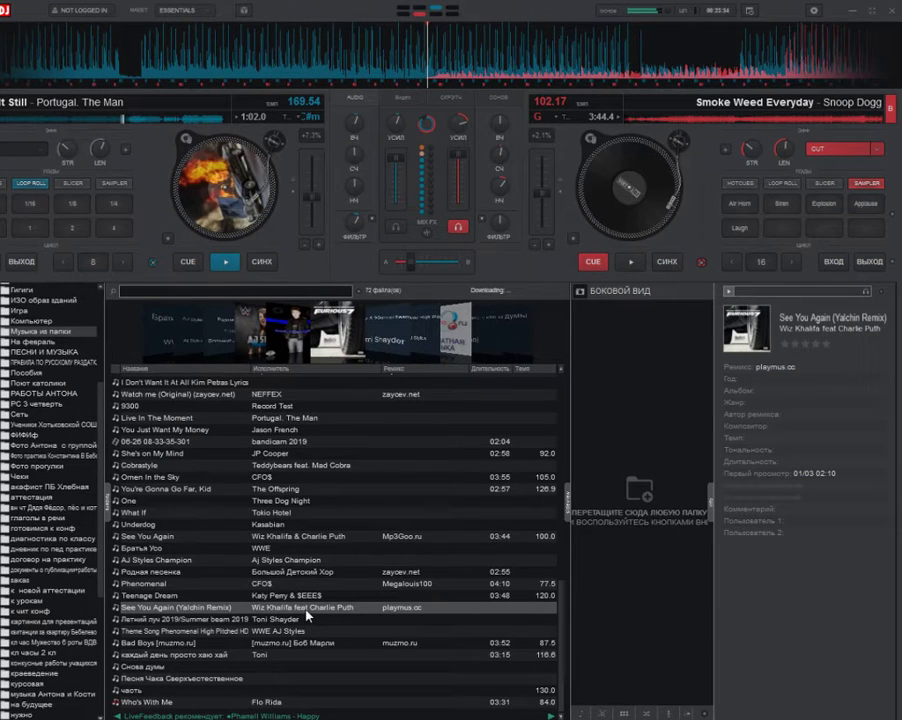
left_click_drag(307, 617, 670, 196)
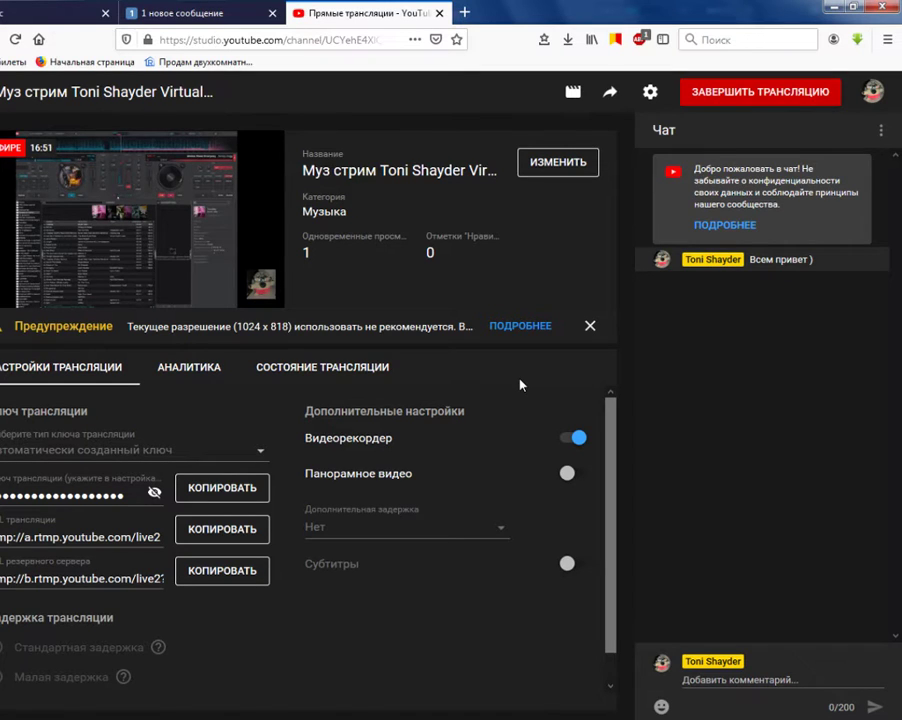
- Return to VirtualDJ and look through the earlier tracks of the "Музыка из папки" folder
key("alt+Tab")
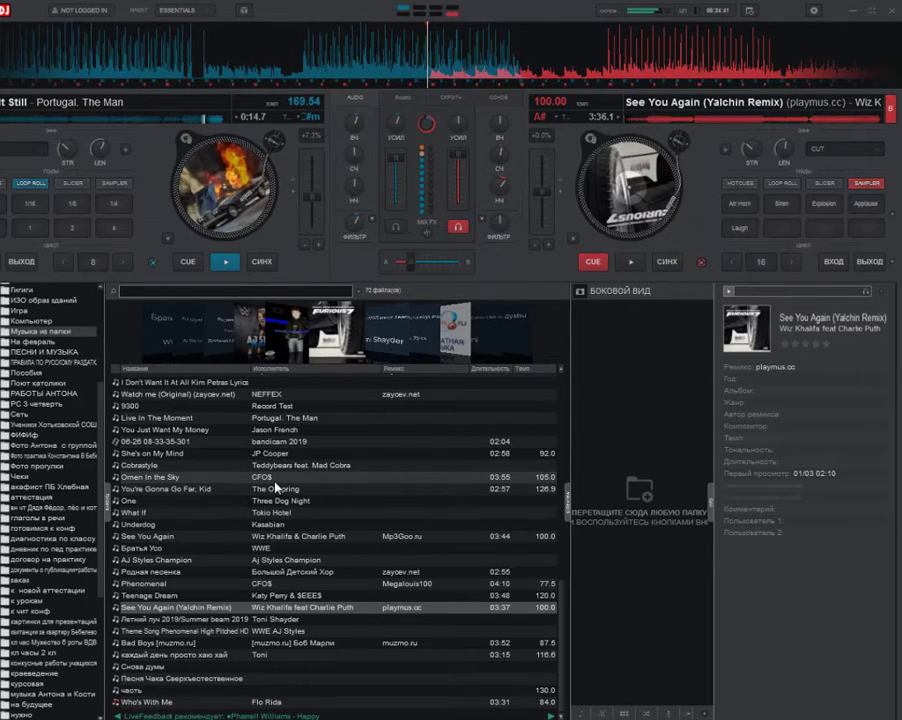
scroll(250, 480, "up", 2)
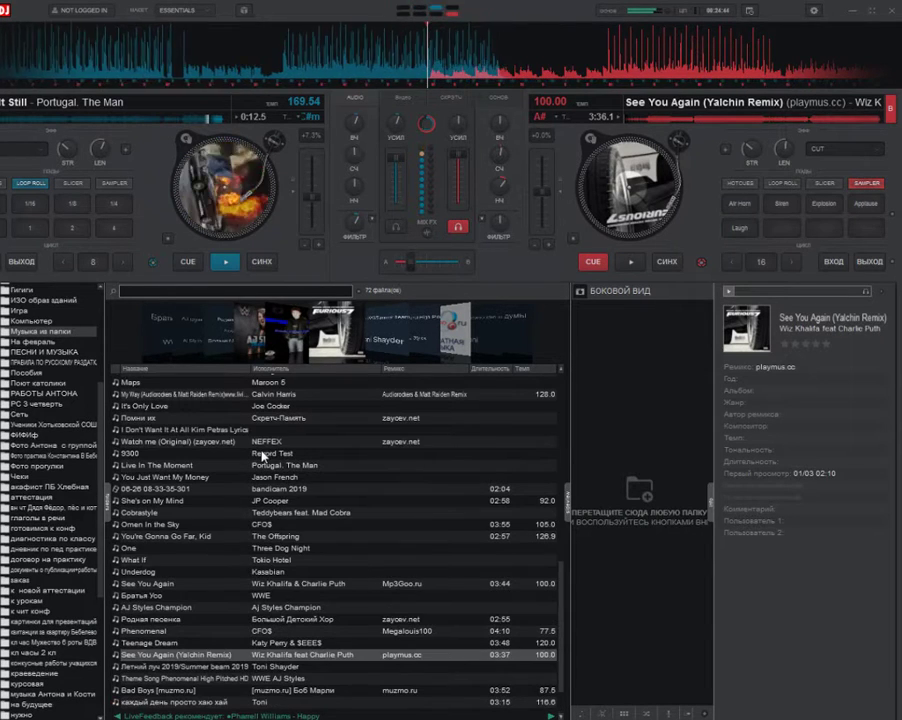
scroll(260, 456, "up", 1)
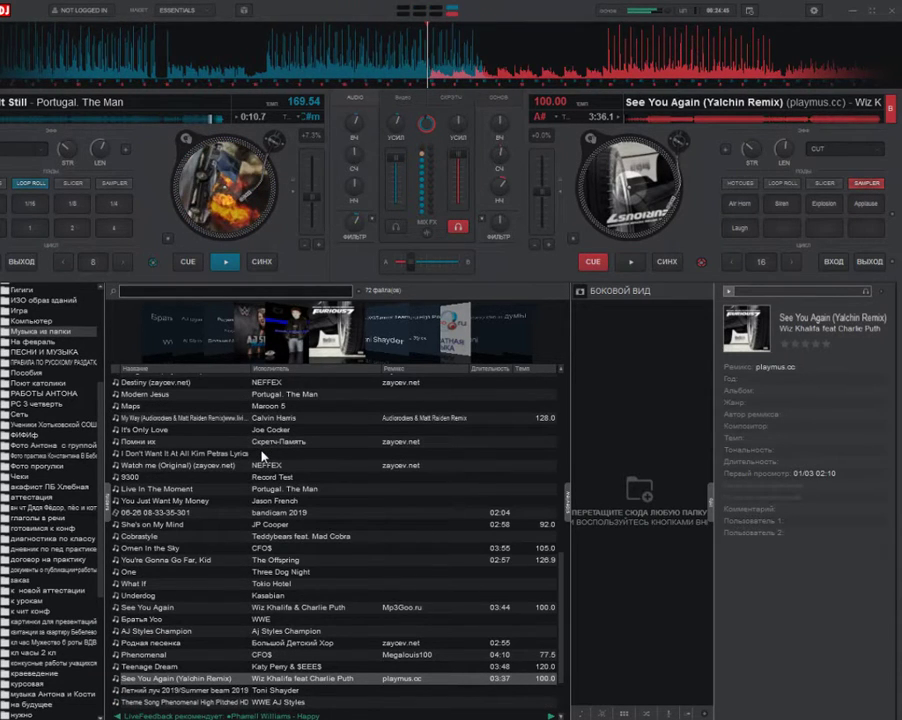
scroll(262, 456, "up", 7)
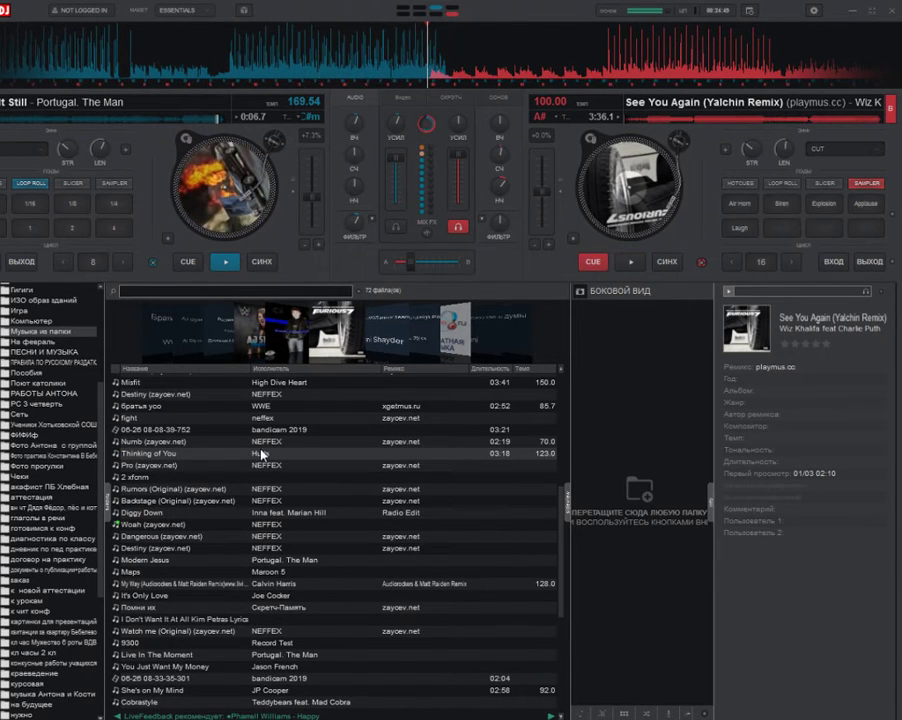
- Start "See You Again (Yalchin Remix)" on deck 2, raise its tempo to 106.26 BPM and skip past its intro
left_click(628, 263)
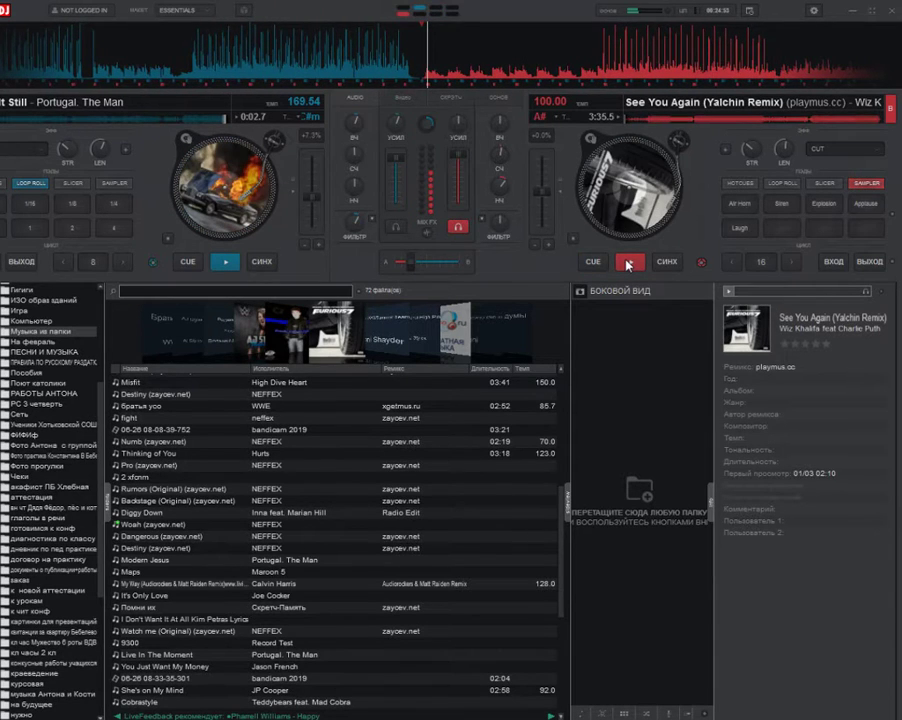
left_click_drag(543, 191, 544, 197)
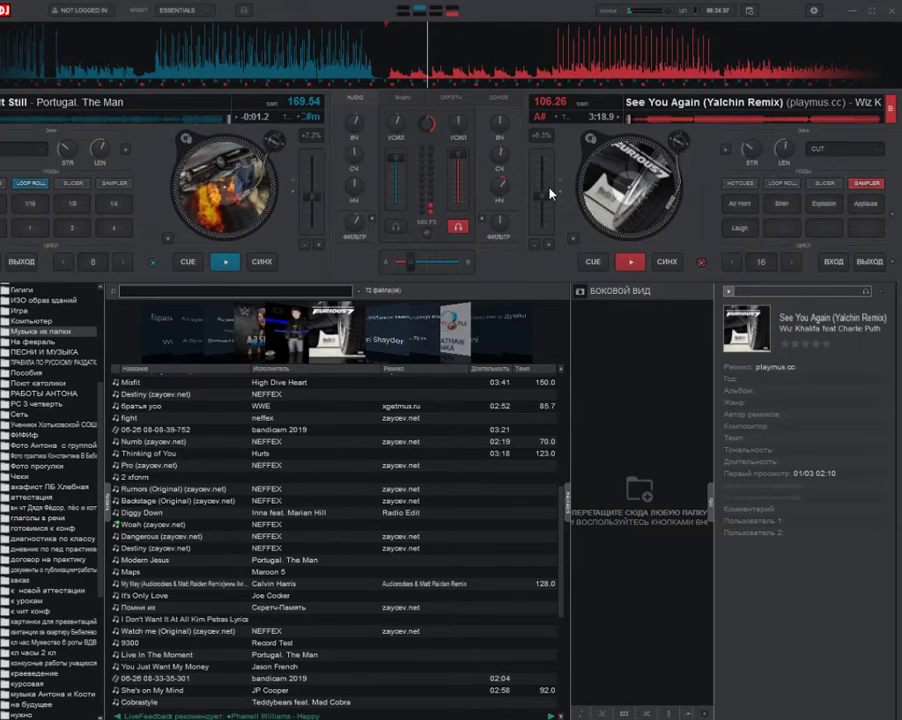
left_click(645, 119)
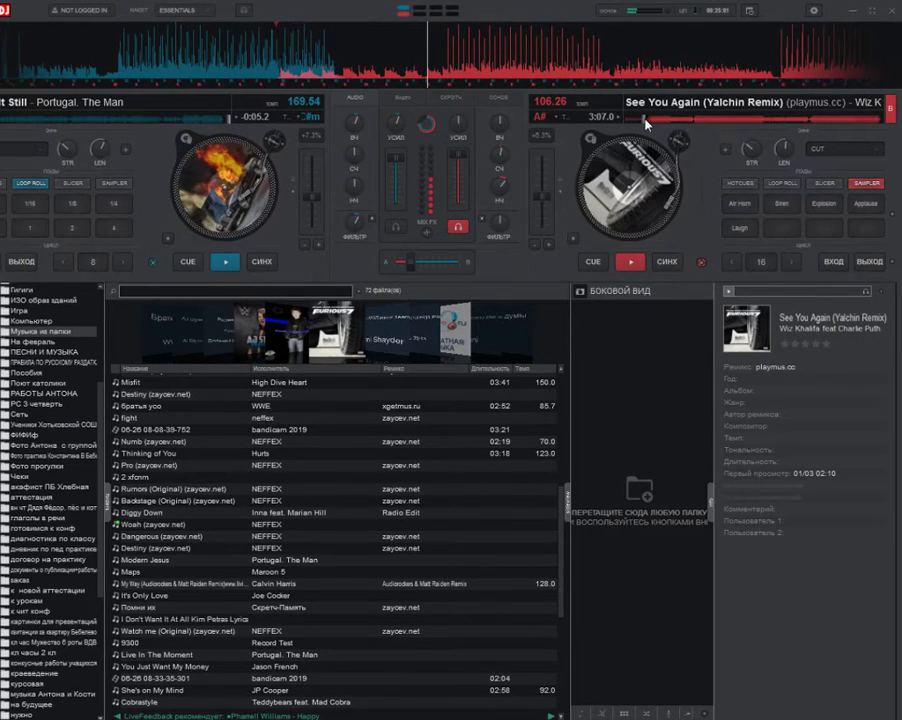
- Move the crossfader to about 60% towards deck 2 and return deck 1 to its cue point
left_click_drag(410, 262, 432, 258)
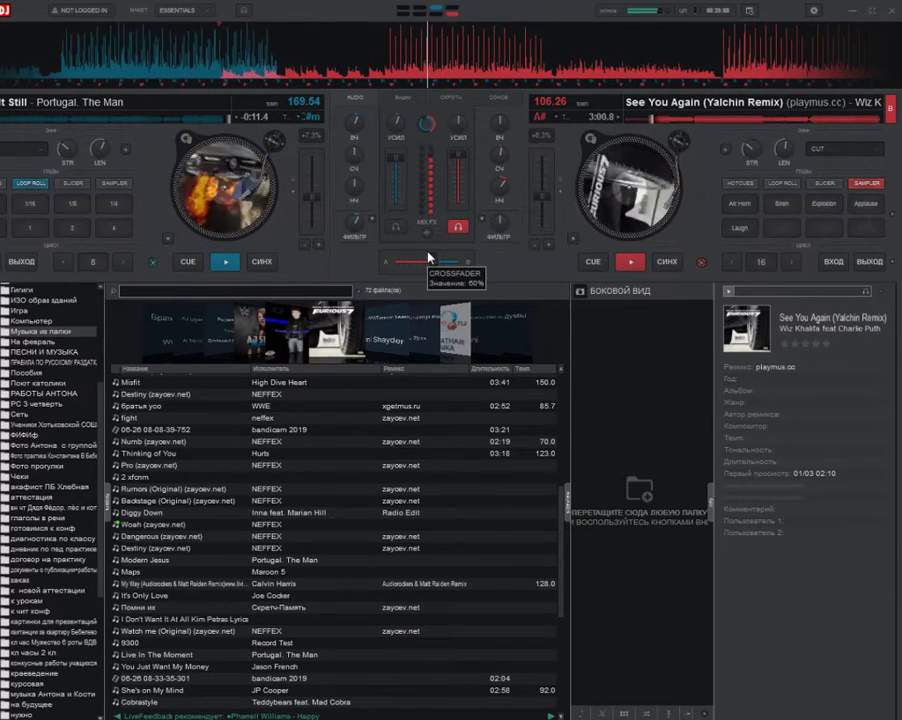
left_click(199, 269)
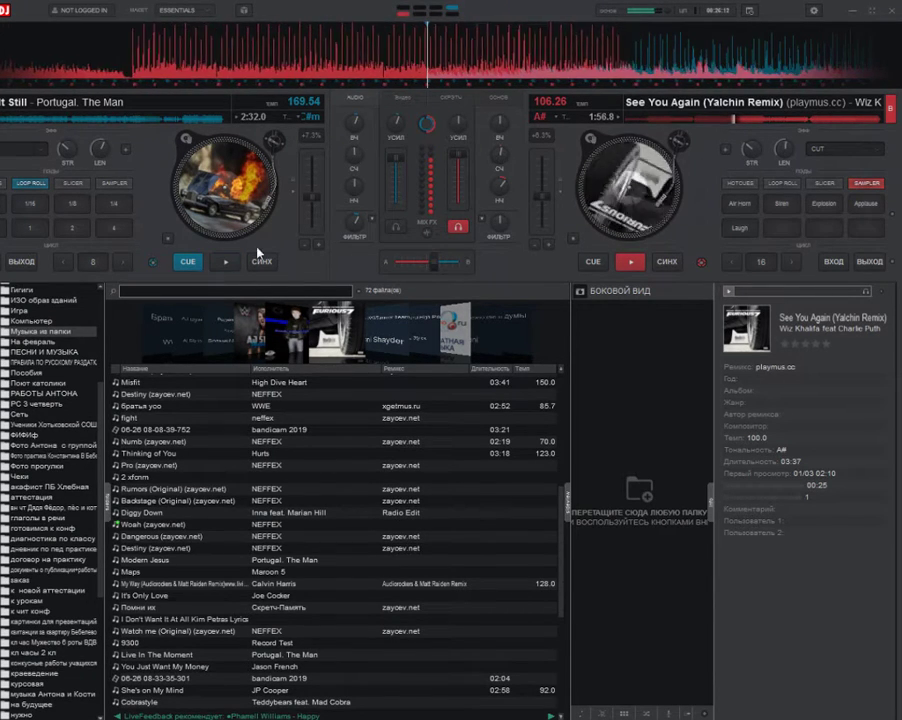
- Check the live broadcast in YouTube Studio, review its stream details without editing them, and return to VirtualDJ
left_click(209, 718)
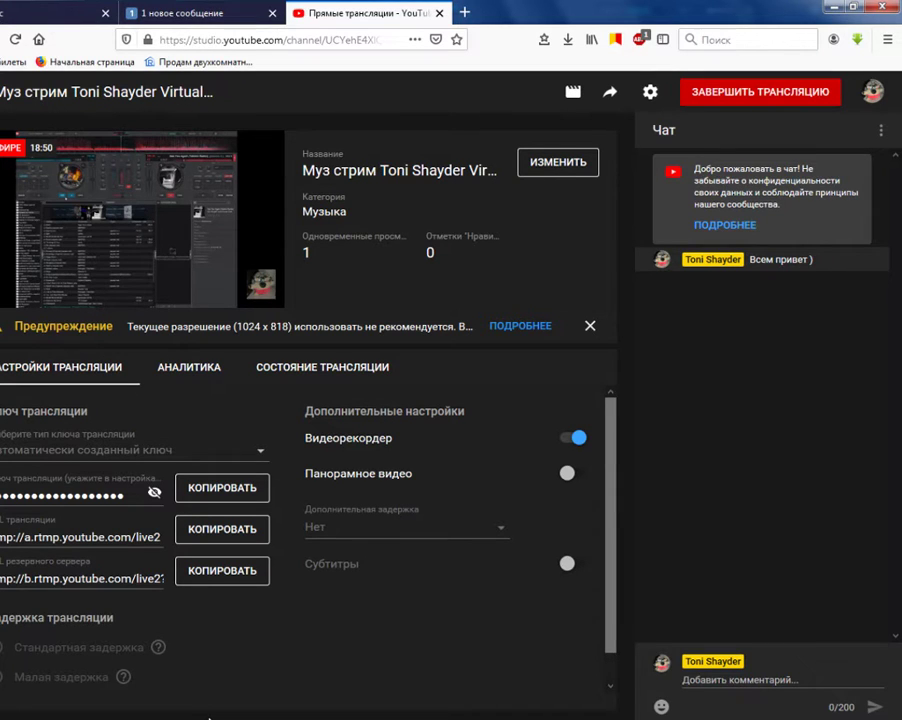
key("alt+Tab")
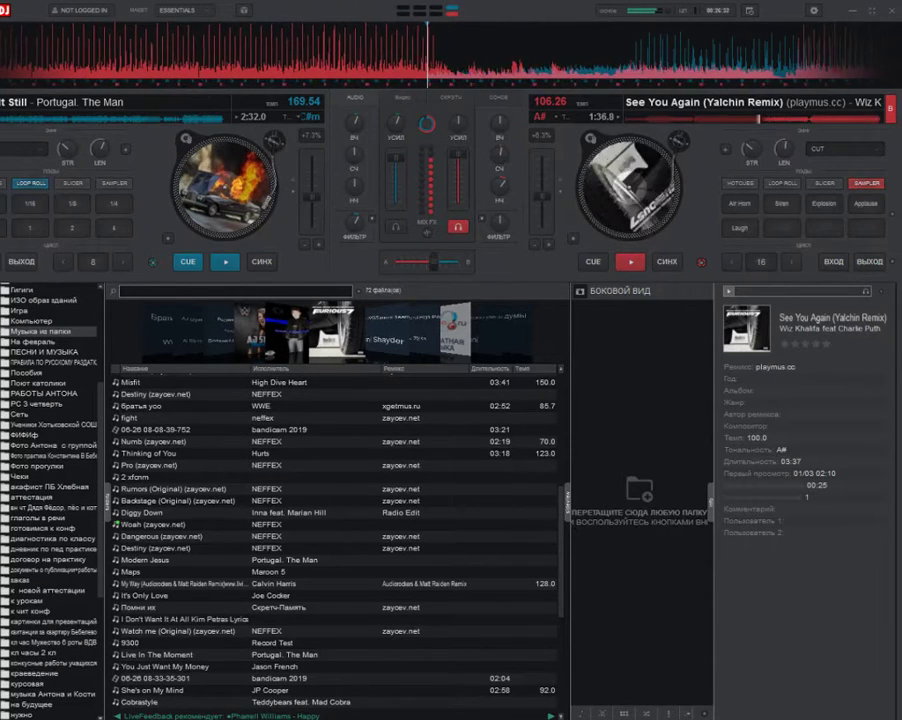
key("alt+Tab")
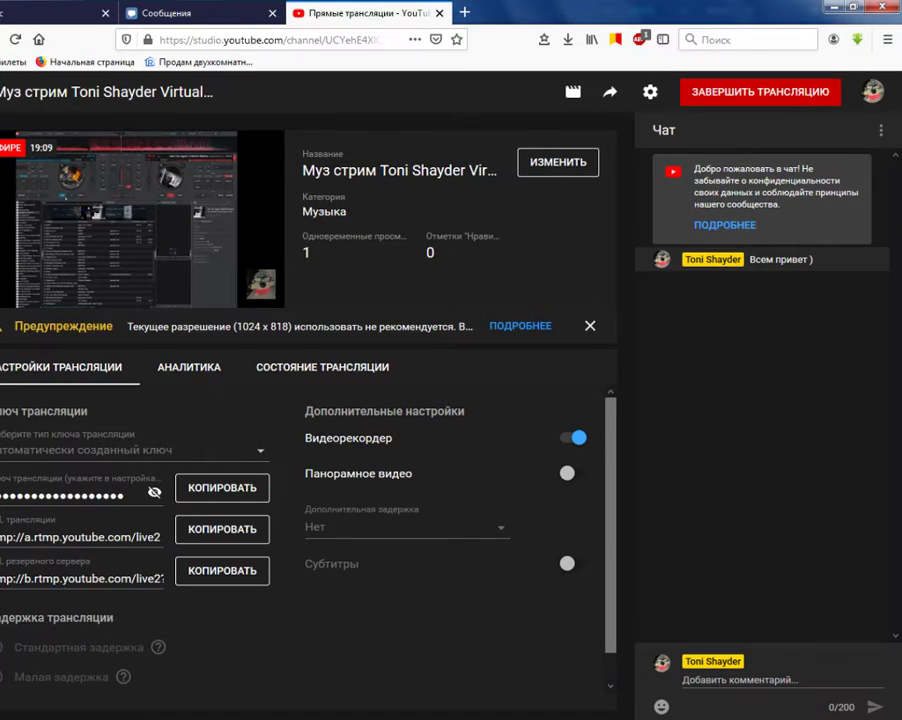
left_click(558, 164)
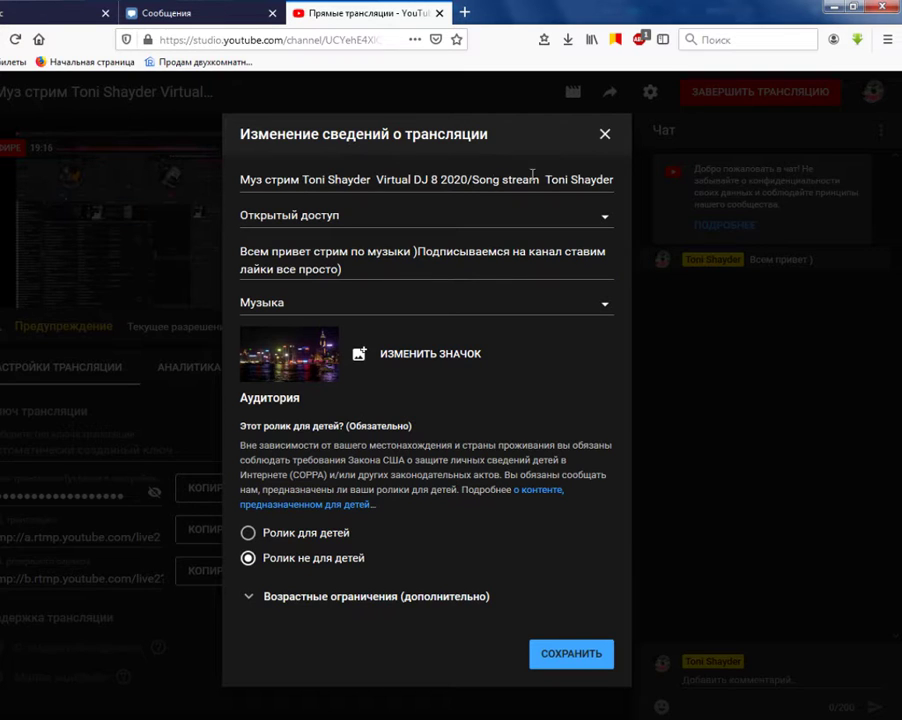
left_click(605, 136)
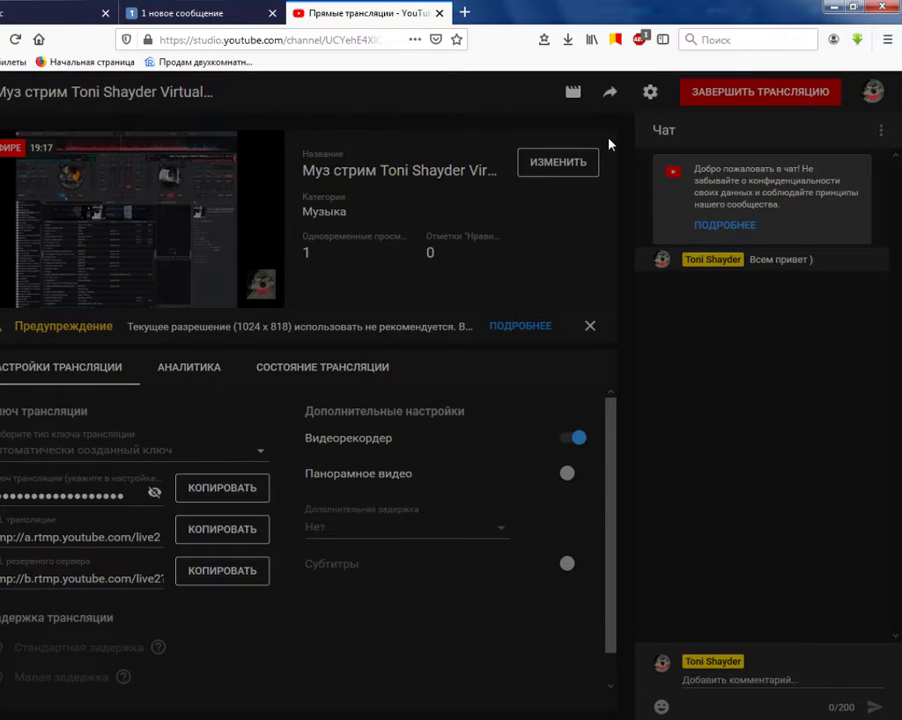
key("alt+Tab")
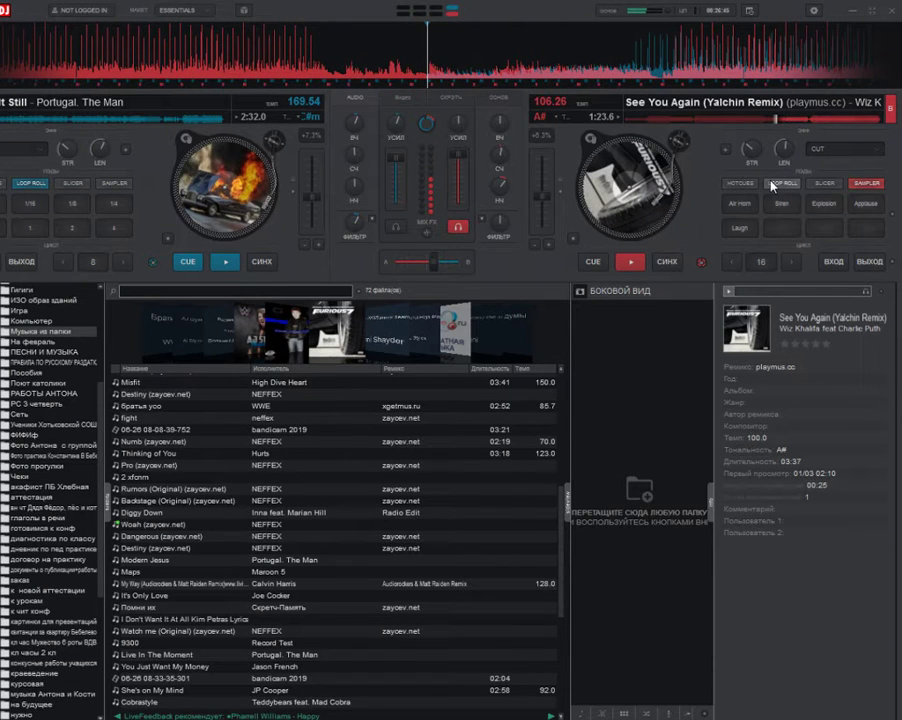
- Adjust deck 2's filter for "See You Again (Yalchin Remix)" and raise the deck's gain above its middle setting
left_click(875, 148)
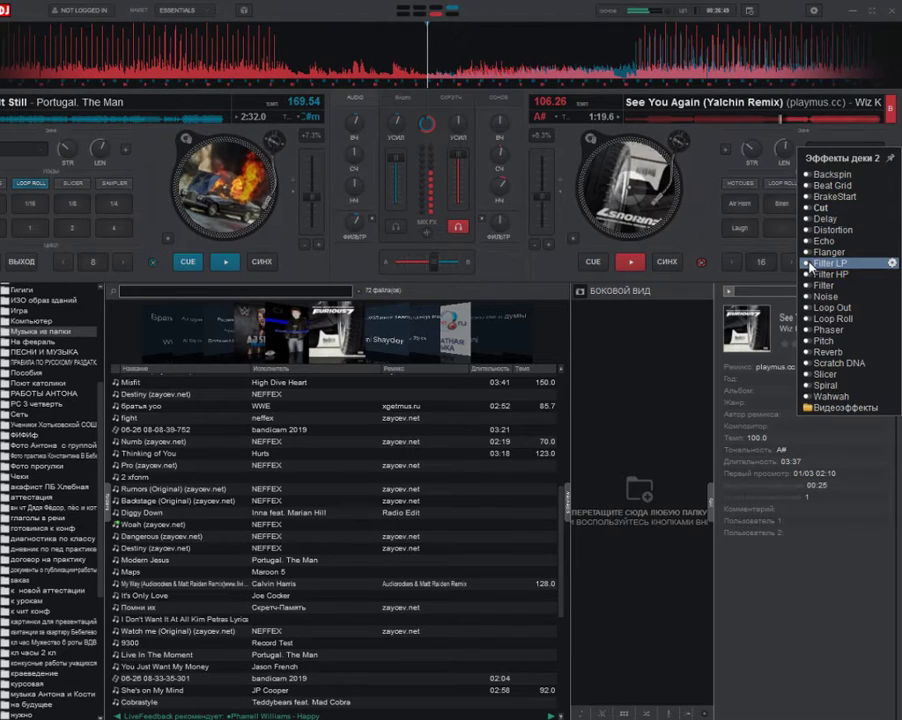
left_click(499, 217)
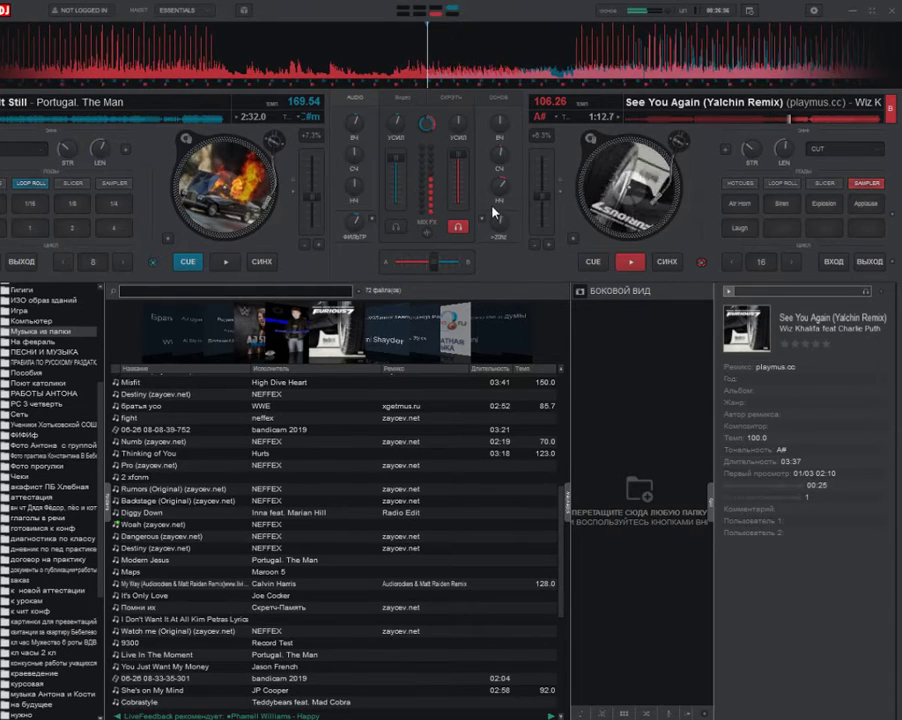
left_click_drag(476, 199, 452, 205)
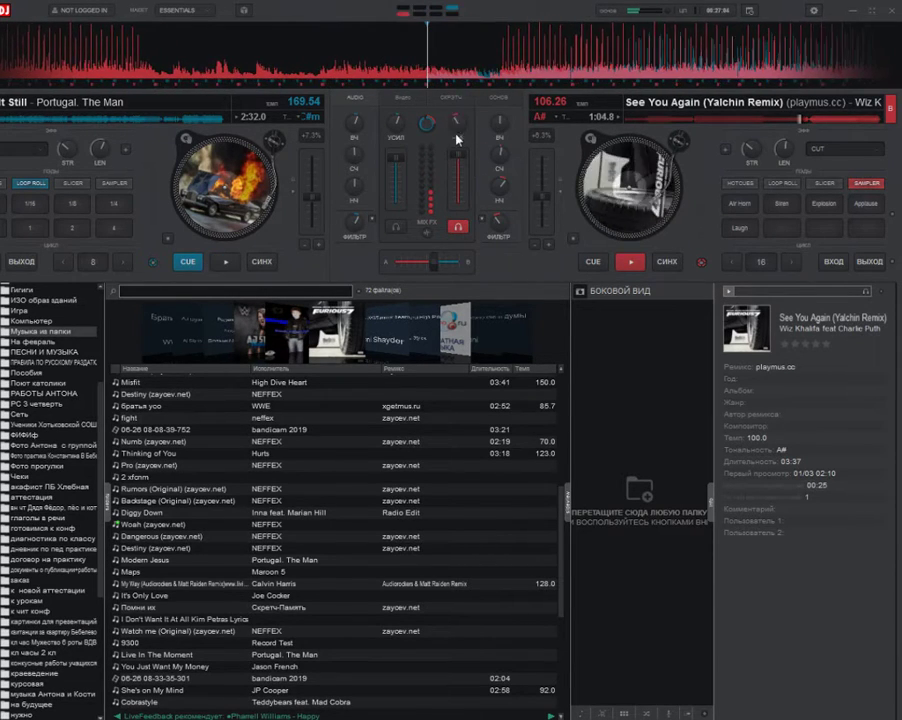
left_click_drag(457, 133, 457, 91)
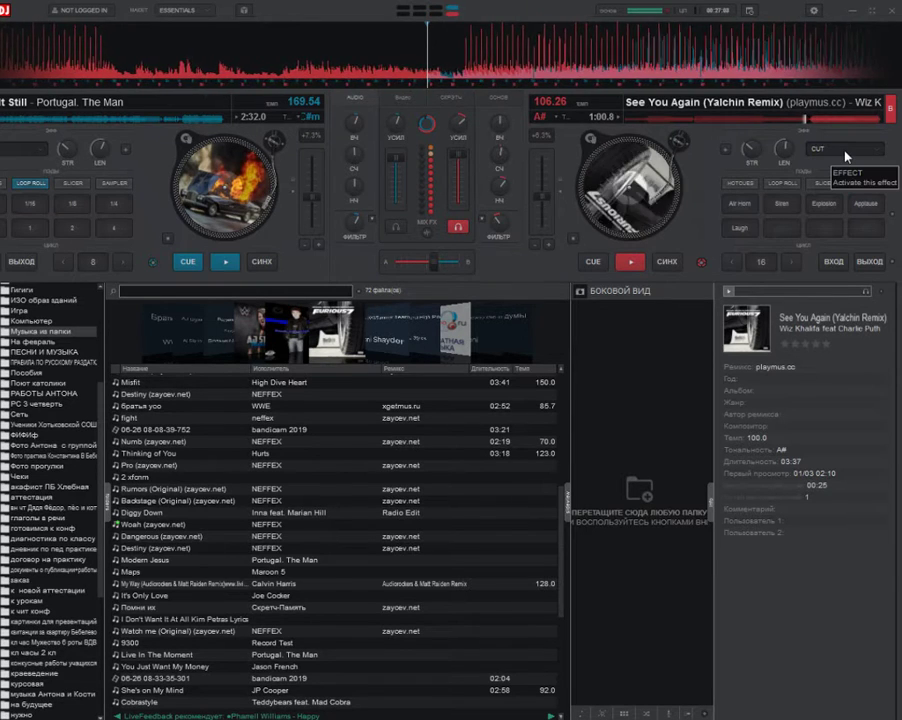
- Trigger the Laugh sample on deck 2 and turn the deck's filter up past its centre
left_click(741, 227)
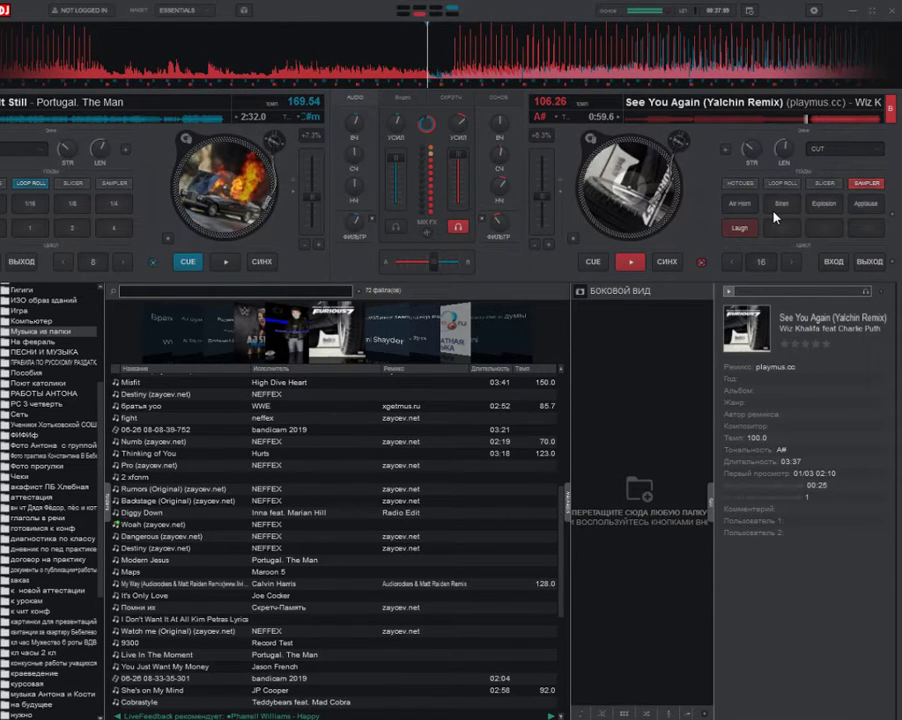
left_click_drag(501, 220, 504, 196)
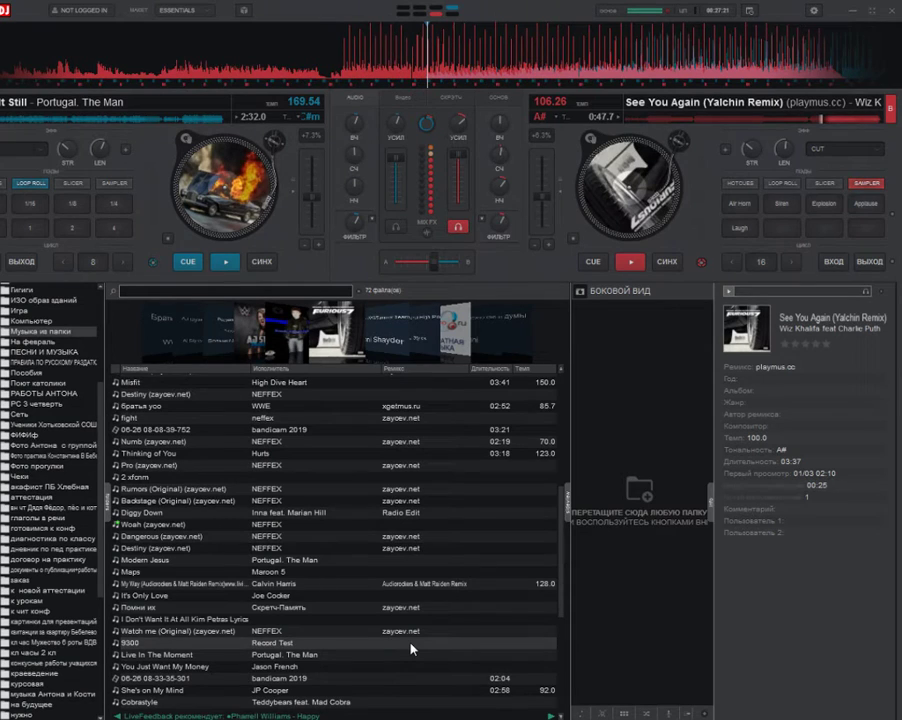
- Find "Tuesday" by Burak Yeter at the start of the track list and load it onto deck 1
left_click(284, 466)
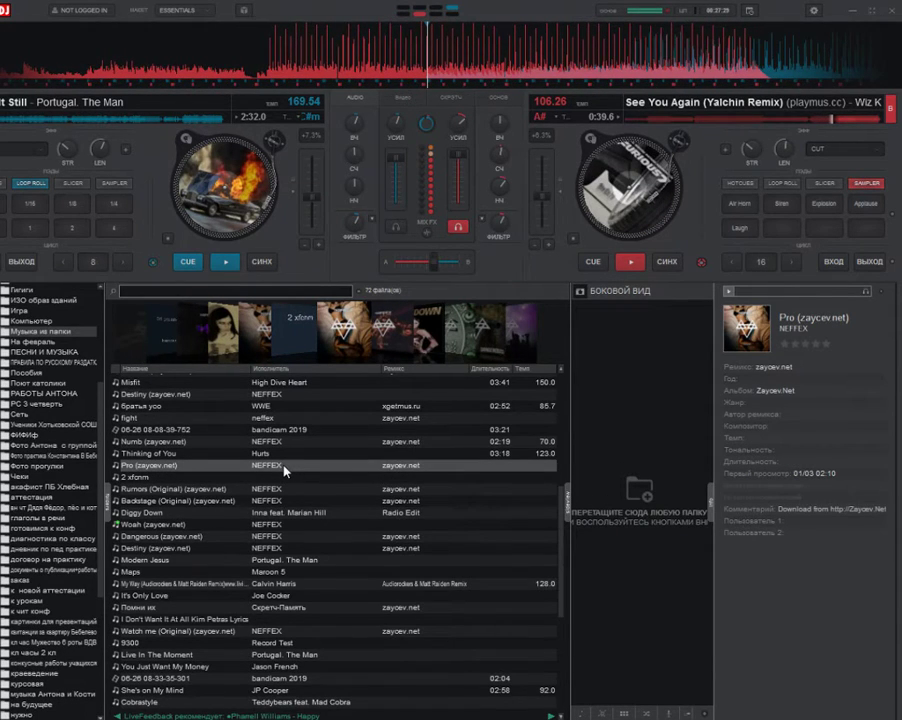
scroll(284, 470, "up", 8)
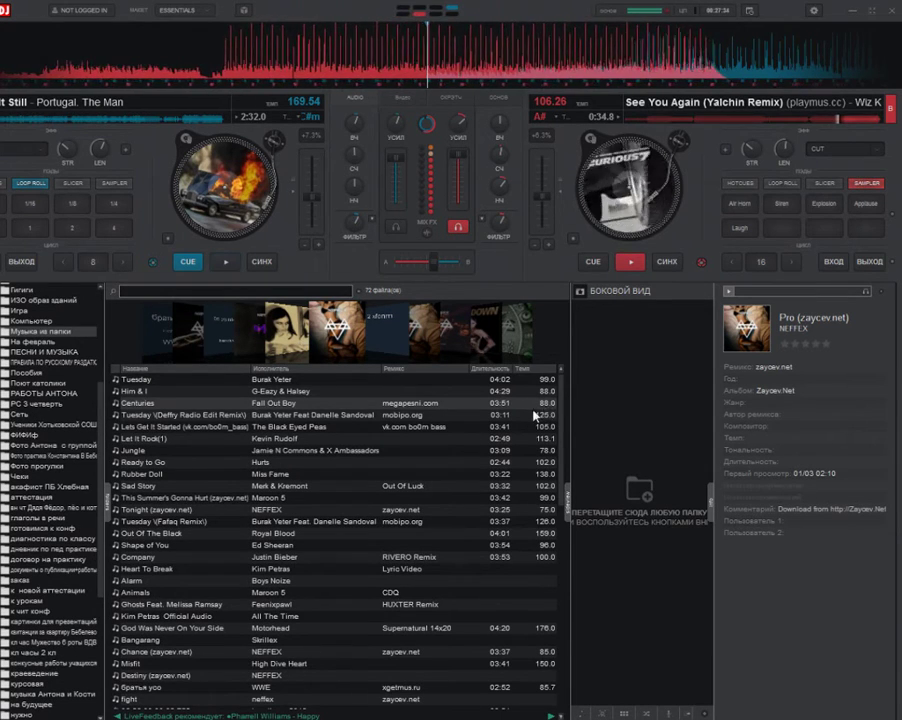
double_click(323, 386)
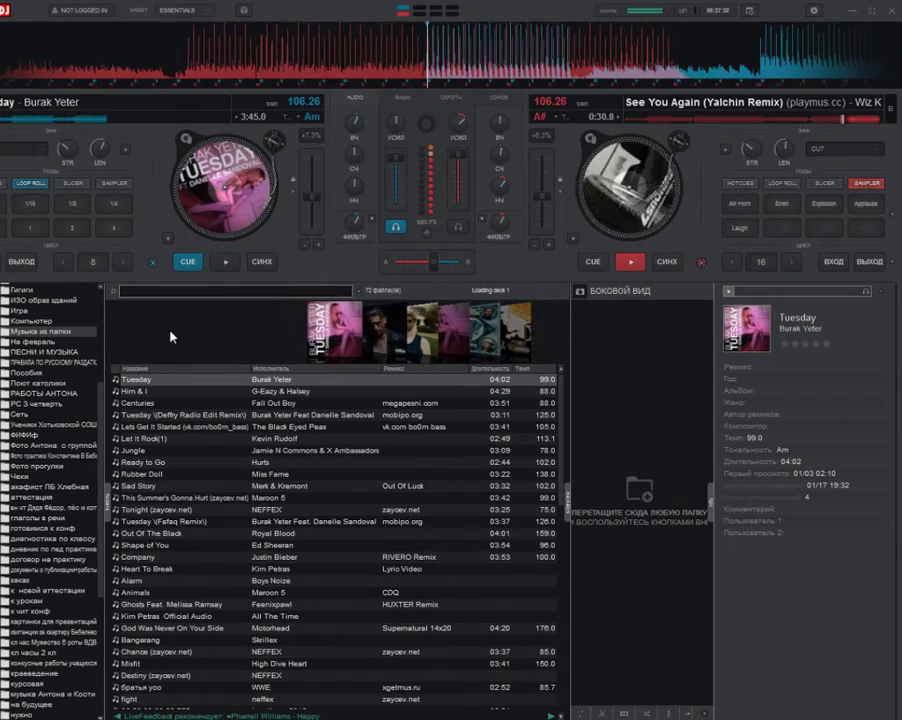
- Switch to YouTube Studio and post "Спасибо за комментарии по поводу стрима)" in the broadcast chat
key("alt+Tab")
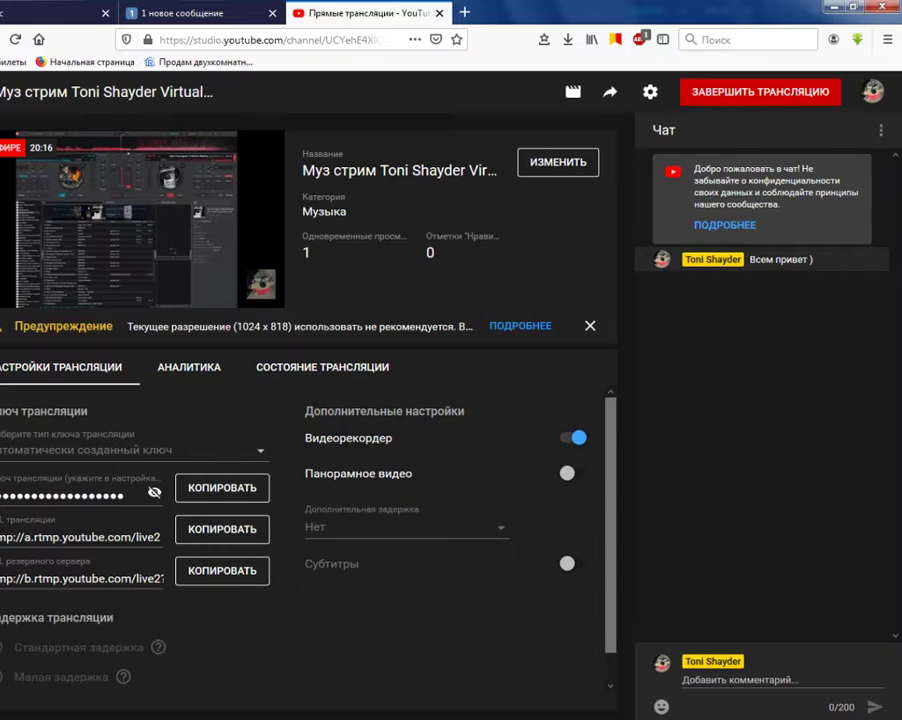
left_click(729, 678)
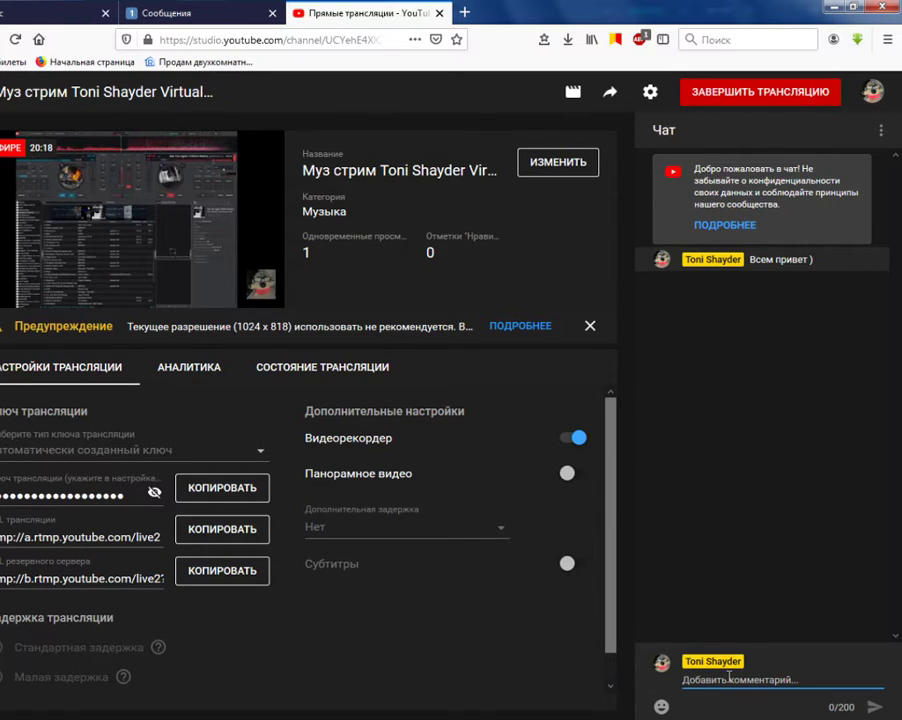
type("Спас")
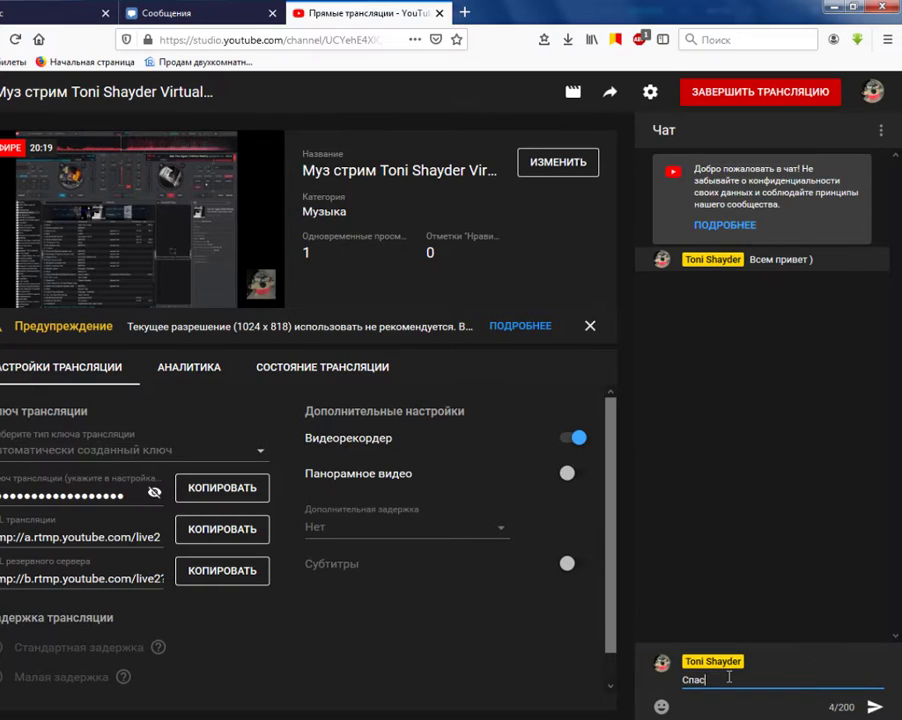
type("ибо за")
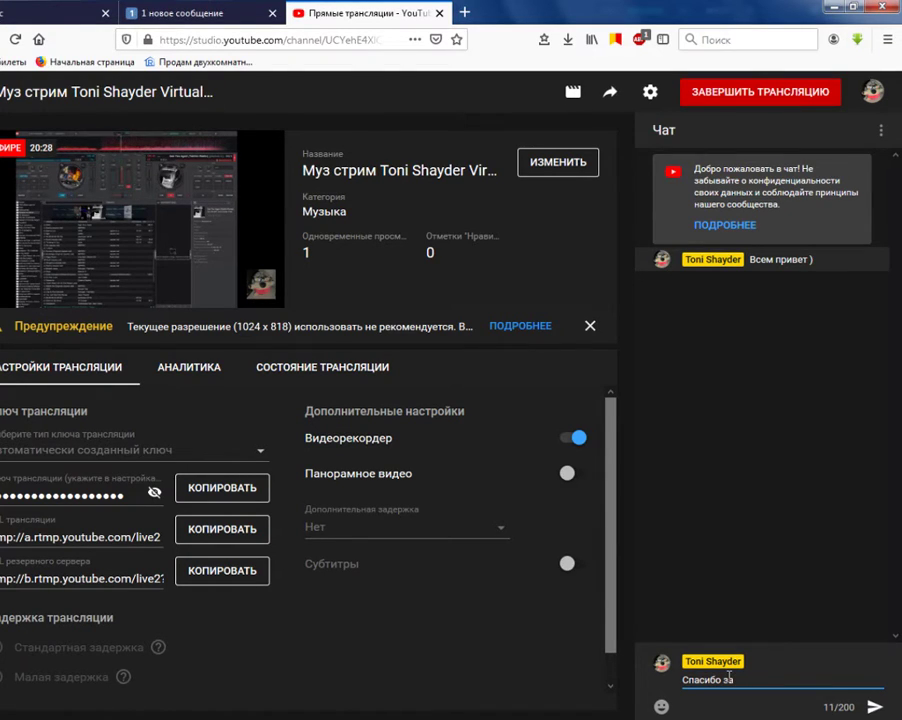
type(" коментарии по")
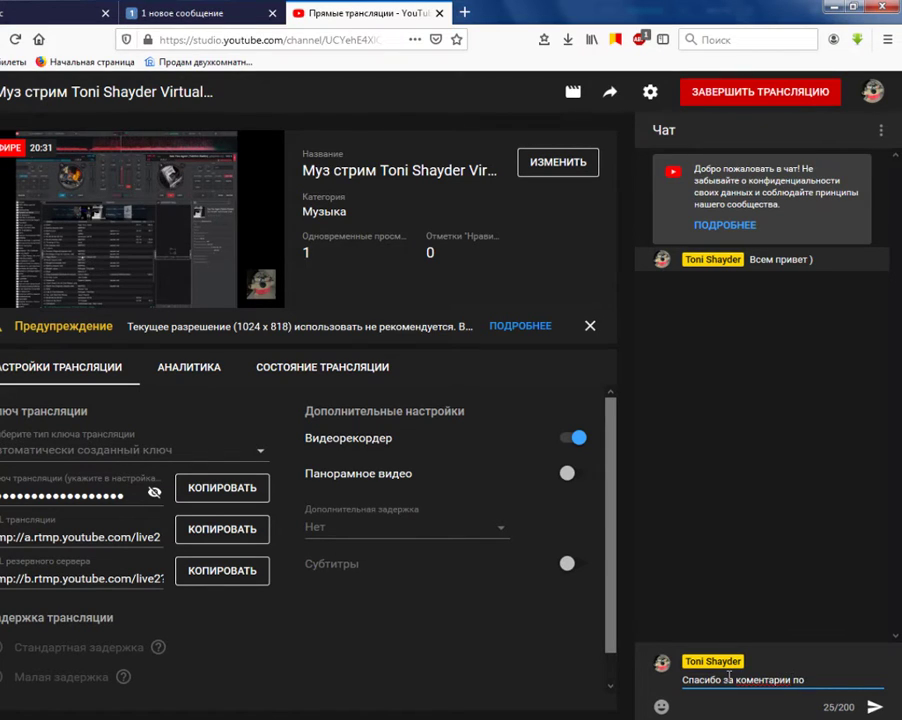
type(" поводу стр")
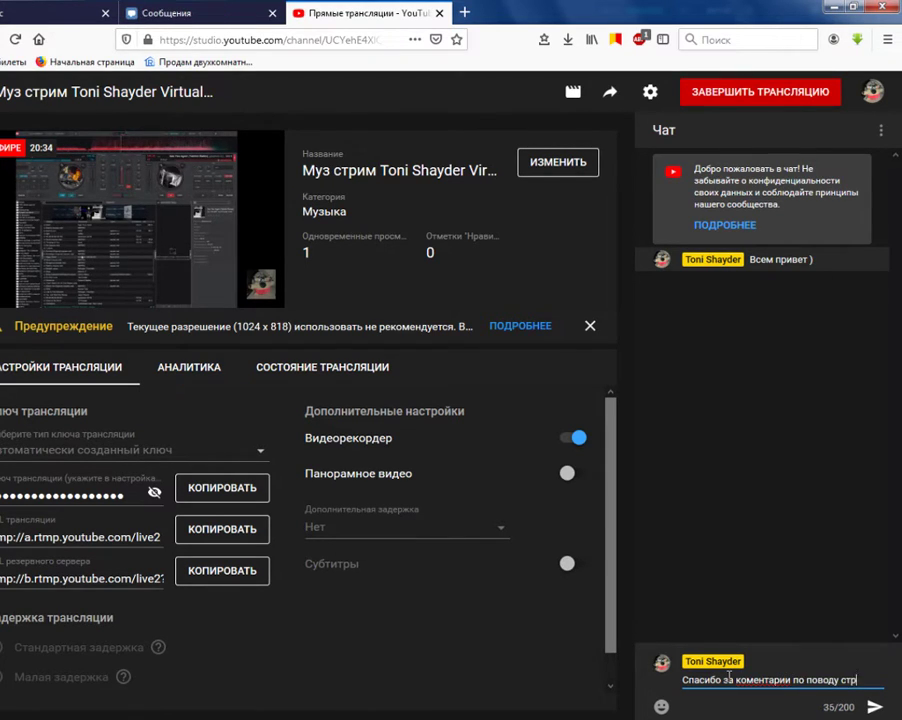
type("има)")
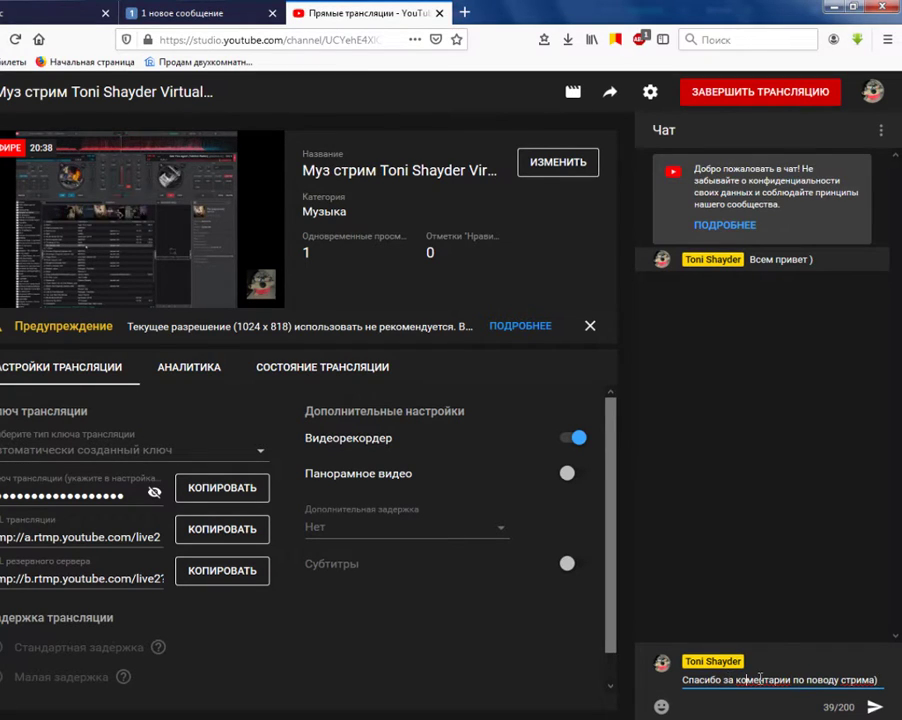
left_click(752, 679)
type("м")
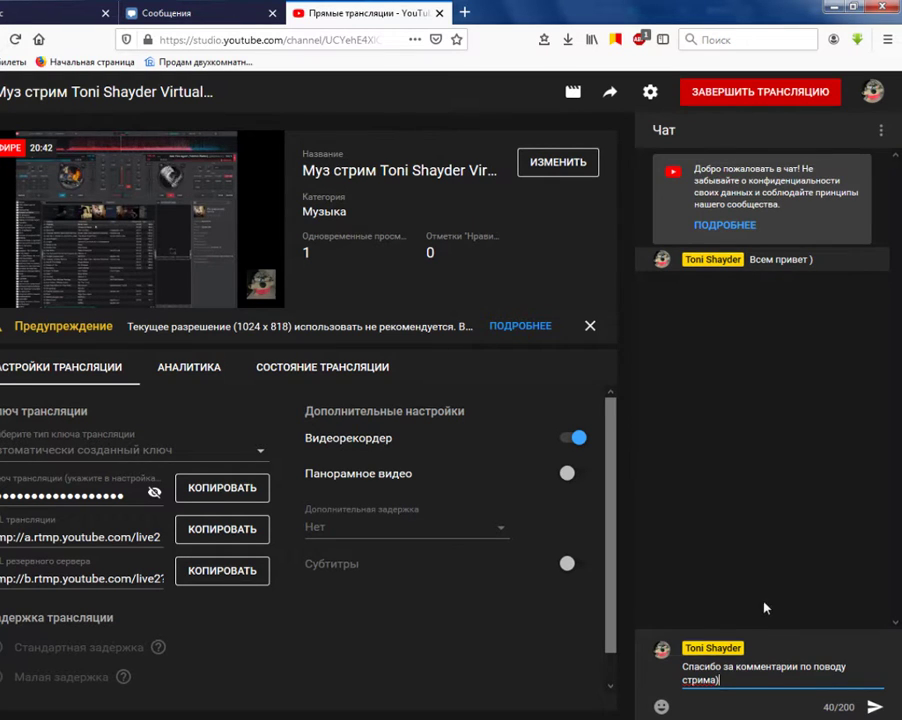
key("Return")
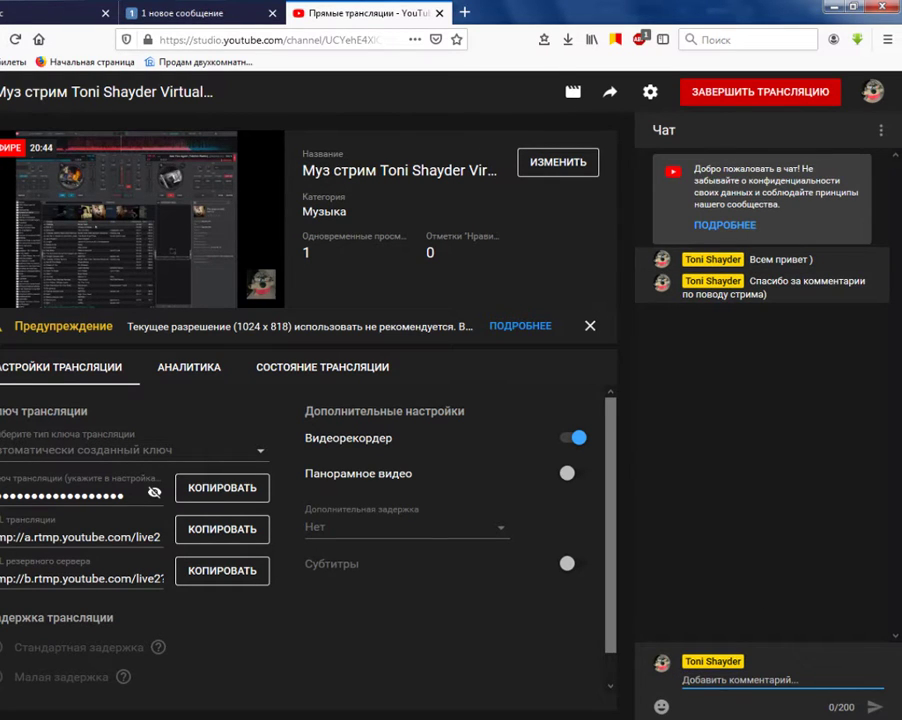
- Return to VirtualDJ and raise the tempo of "Tuesday" on deck 1 to 107.26 BPM
key("alt+Tab")
key("alt+Tab")
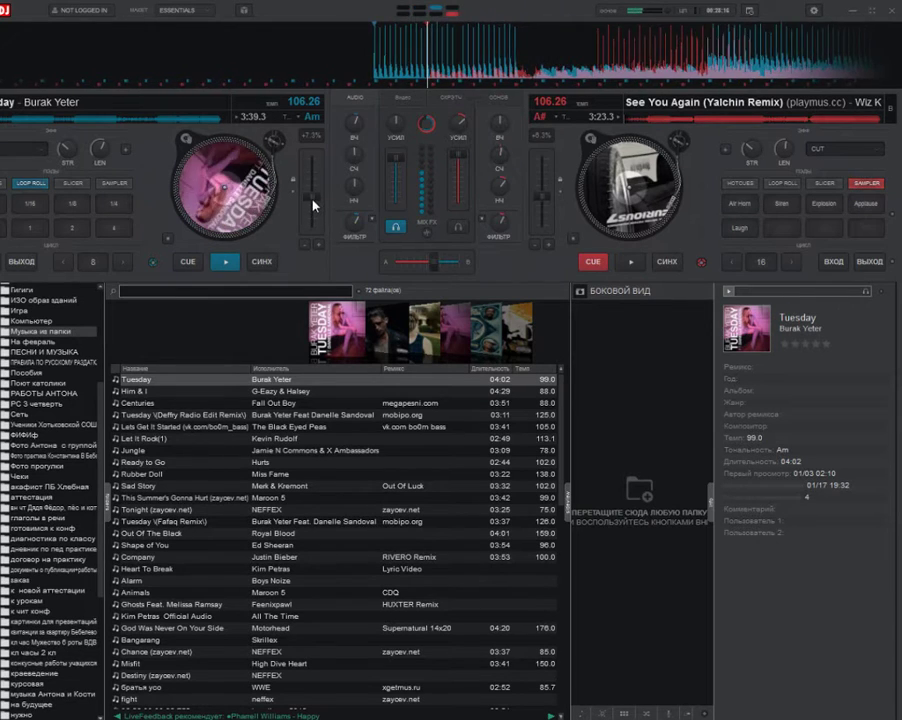
left_click_drag(311, 199, 310, 207)
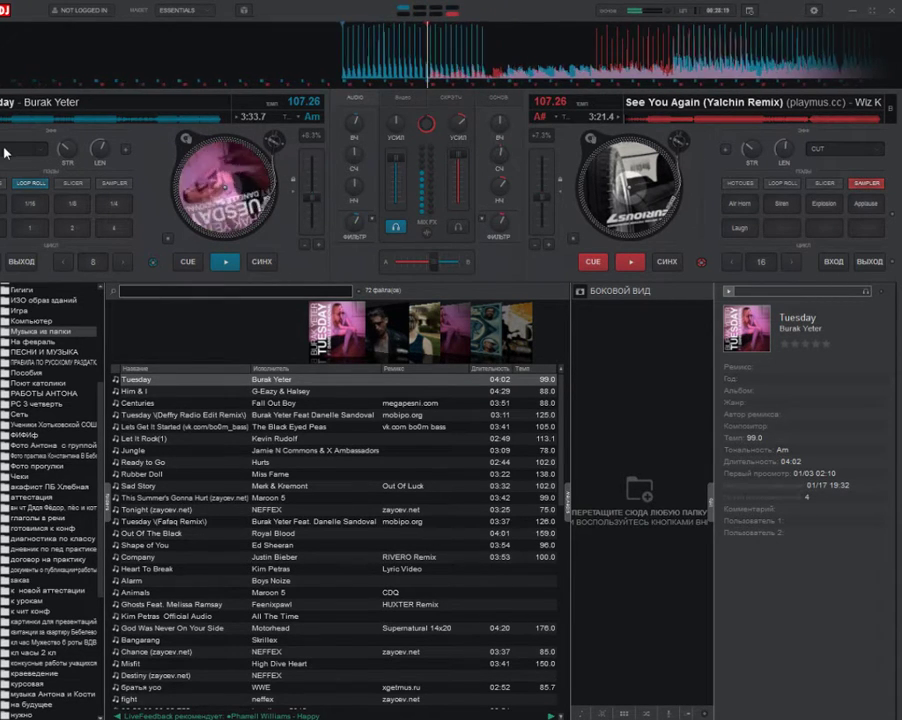
- Toggle the Flanger effect on deck 1 from the deck's list of effects
left_click(5, 152)
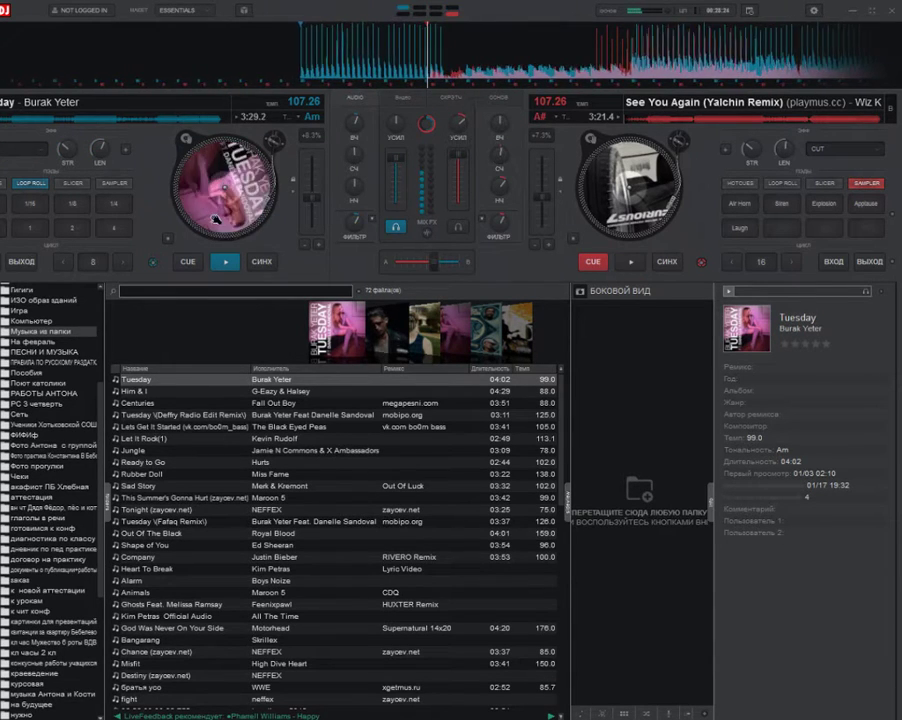
left_click(22, 148)
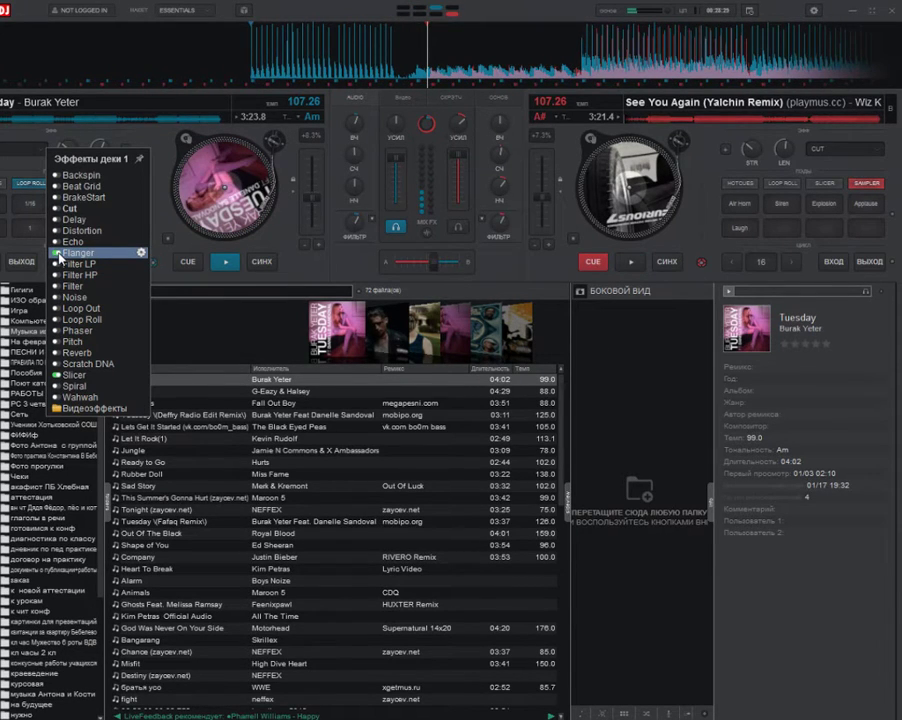
left_click(62, 254)
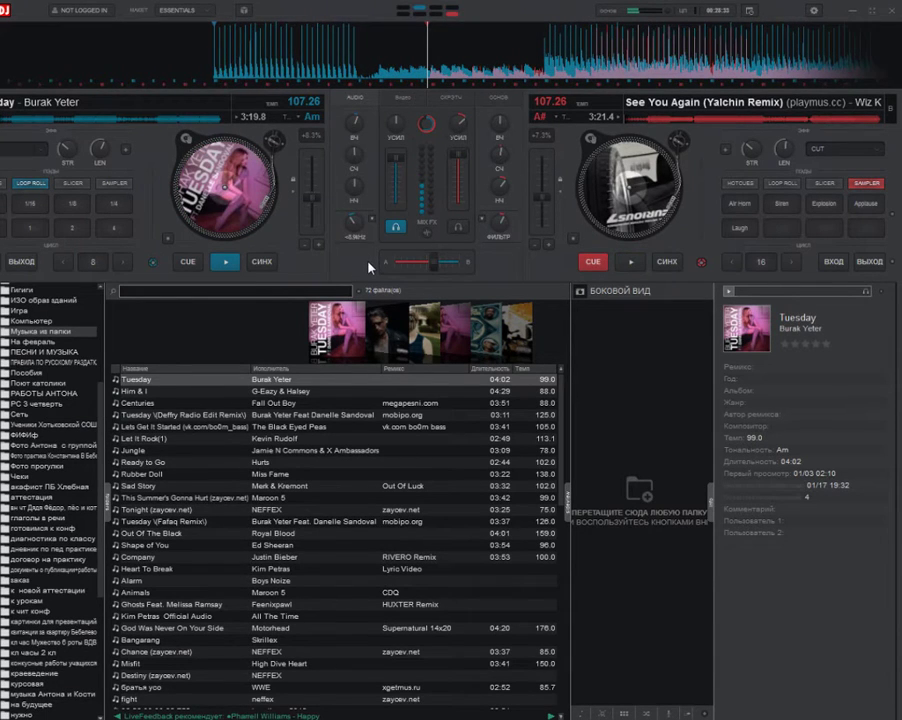
- Move the crossfader to about 30%, towards deck 1, and raise deck 1's gain slightly
left_click(413, 262)
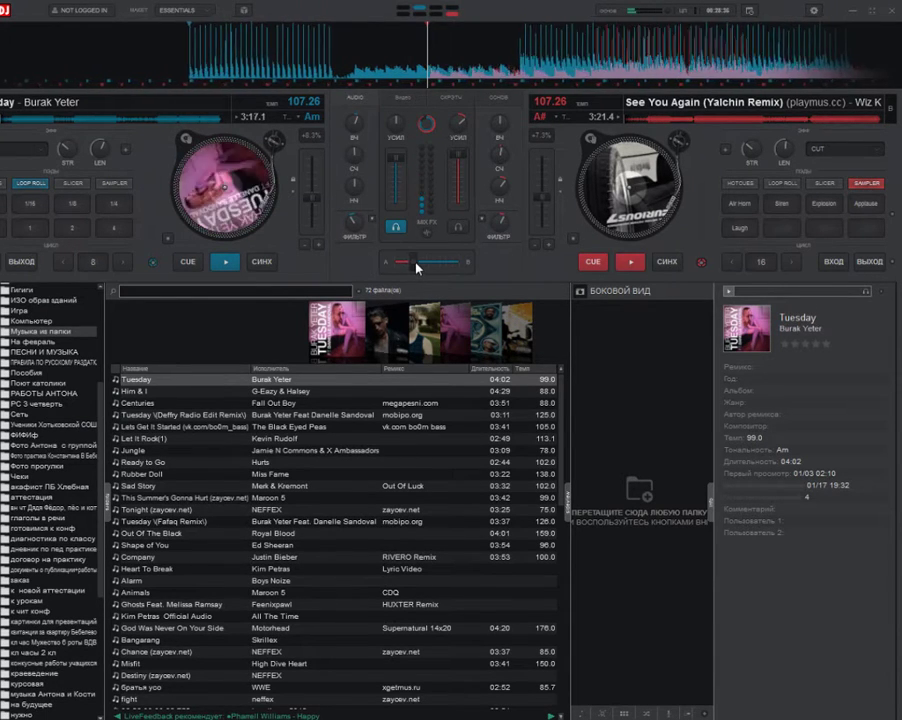
left_click_drag(397, 119, 391, 108)
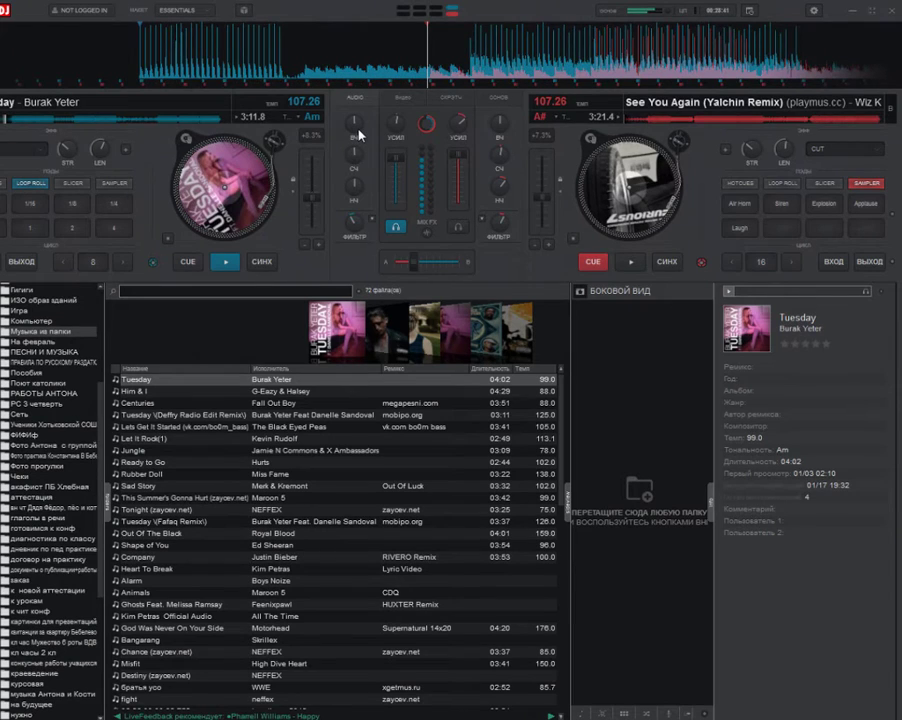
- Activate the selected effect on deck 1 and set its length to 1/2 M
left_click(13, 154)
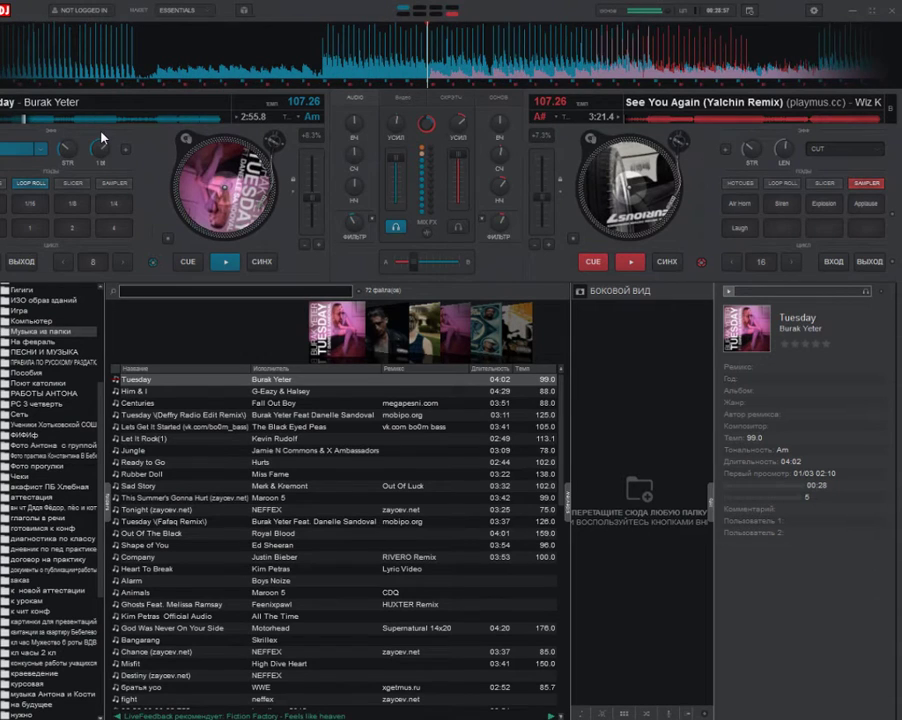
left_click_drag(101, 133, 132, 217)
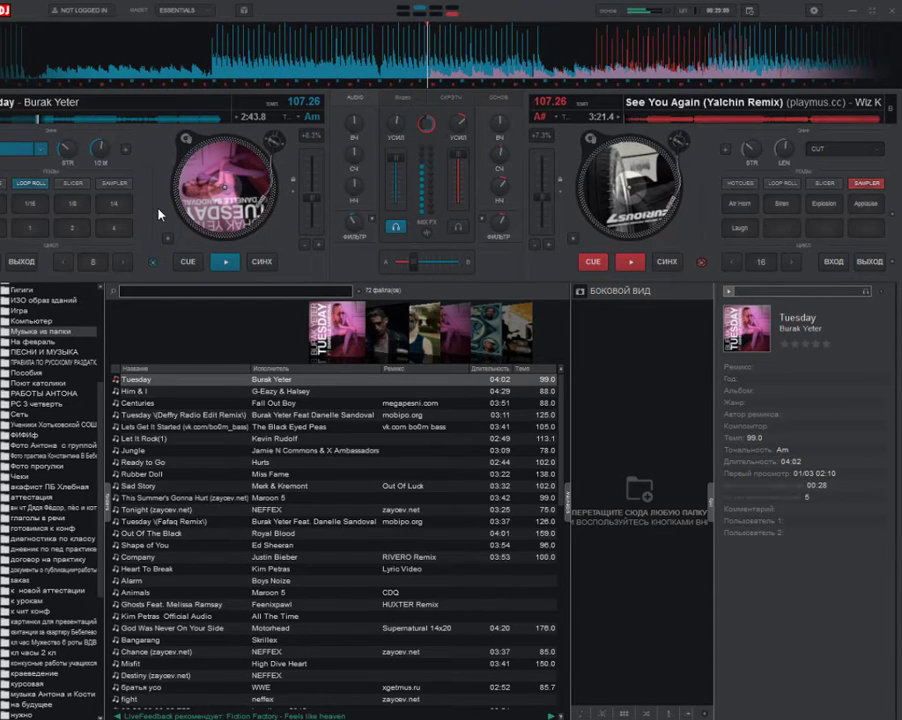
- Check the broadcast preview and chat in YouTube Studio, and return to VirtualDJ
key("alt+Tab")
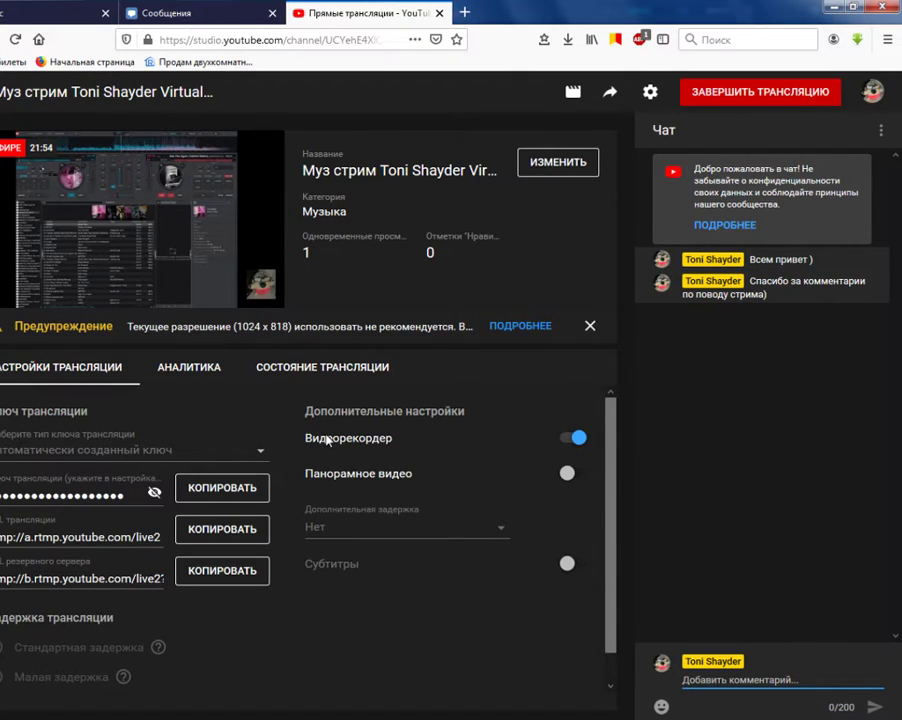
key("alt+Tab")
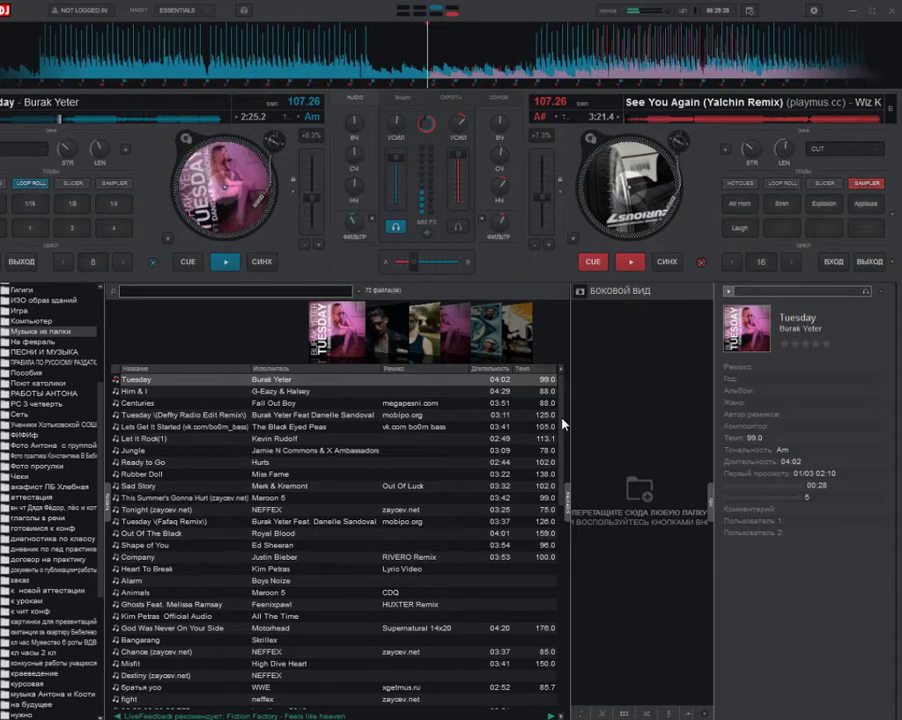
- Load the track "Tuesday (Deffry Radio Edit Remix)" onto deck 2 and start playing it
scroll(563, 393, "down", 1)
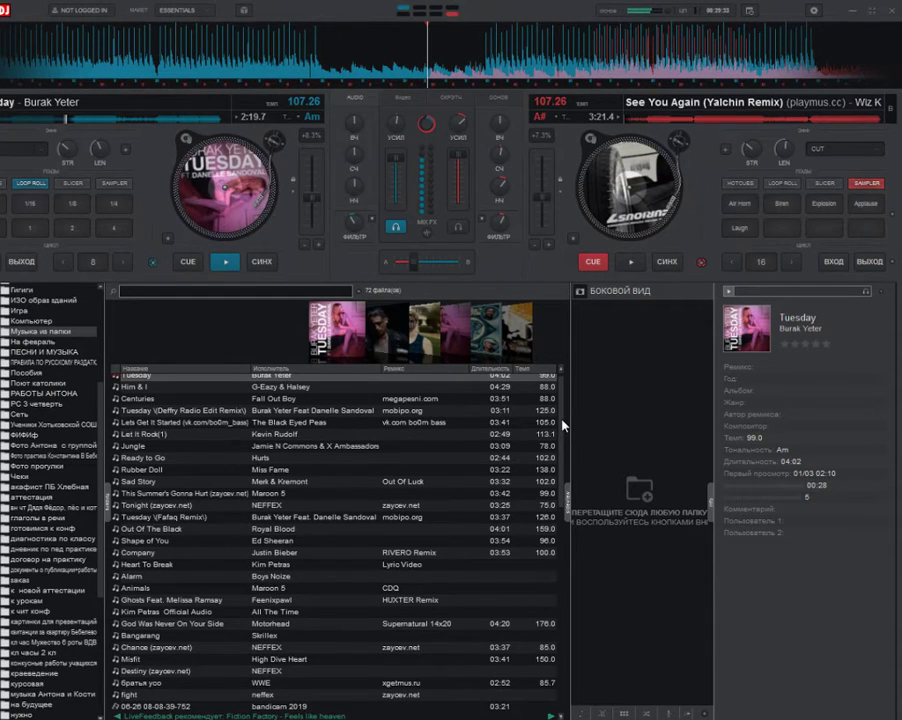
left_click(349, 411)
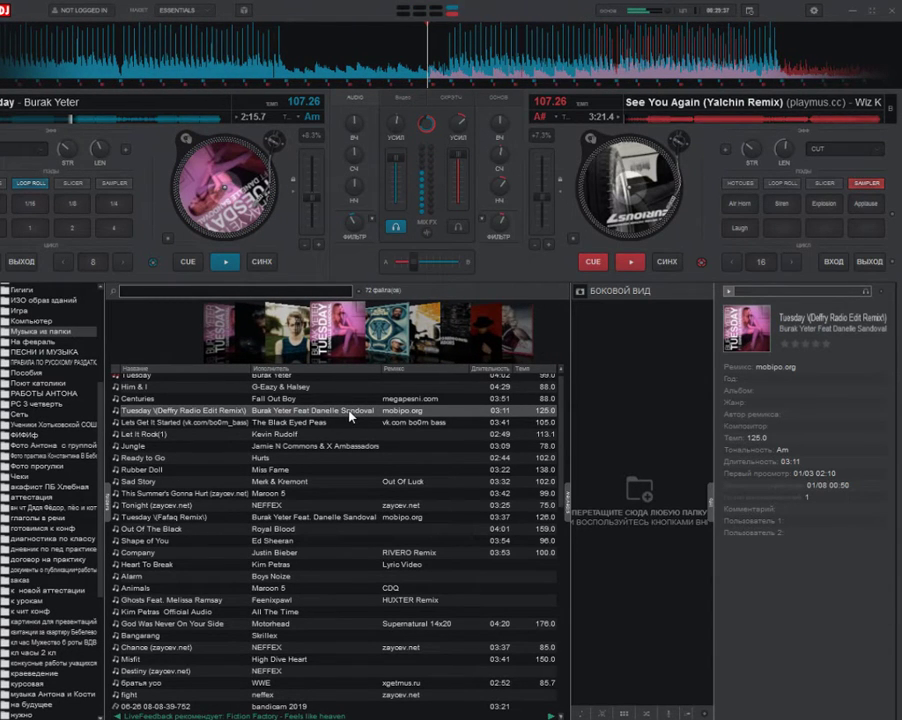
left_click(627, 261)
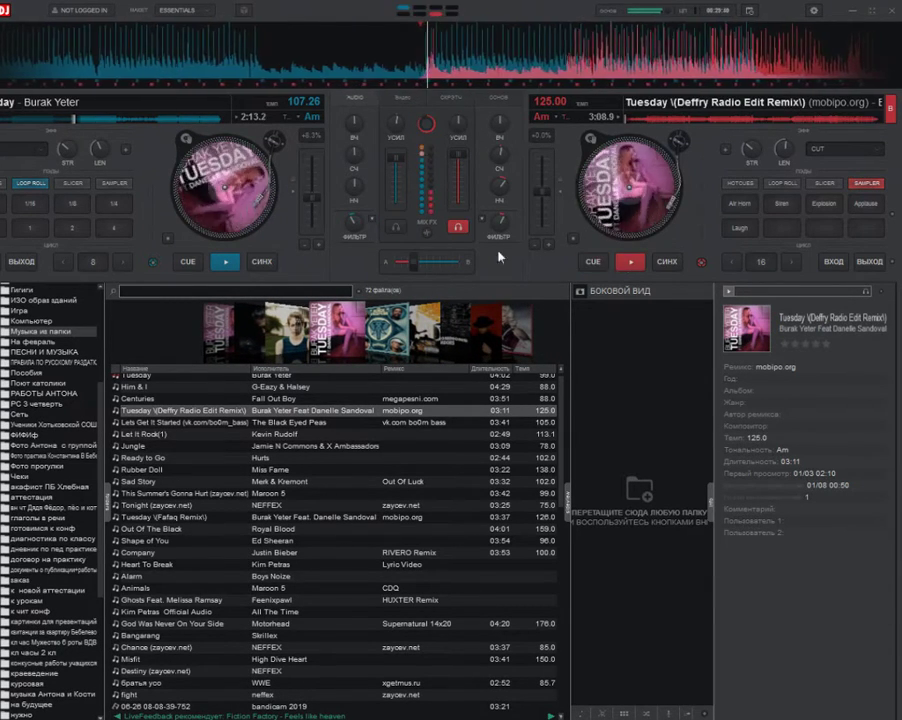
- Stop deck 2 at its cue point and resume "Tuesday" on deck 1 from about two minutes before its end
left_click(197, 263)
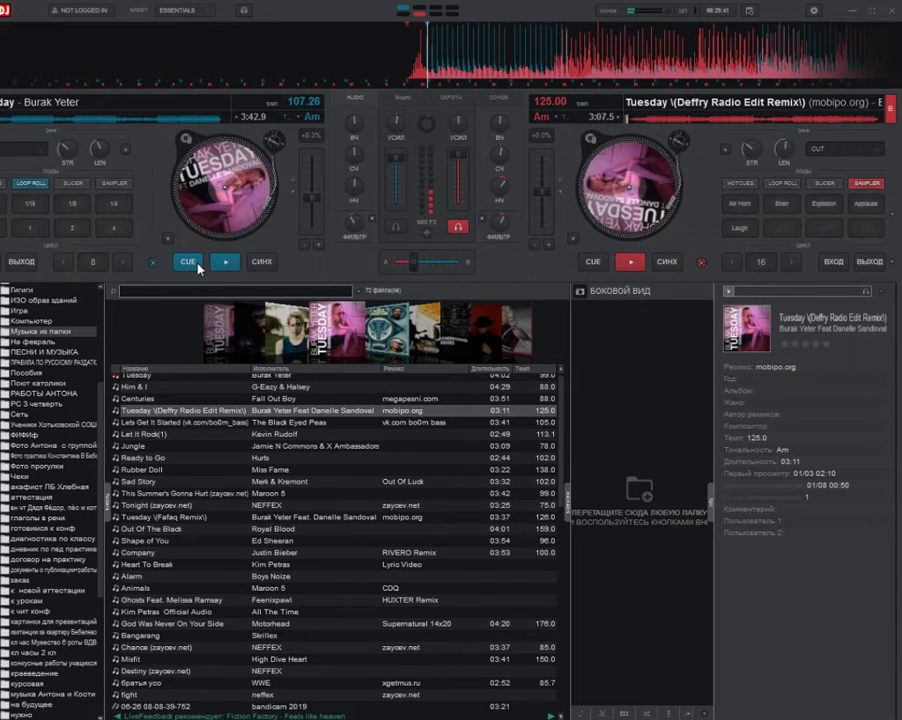
left_click(225, 262)
left_click(594, 262)
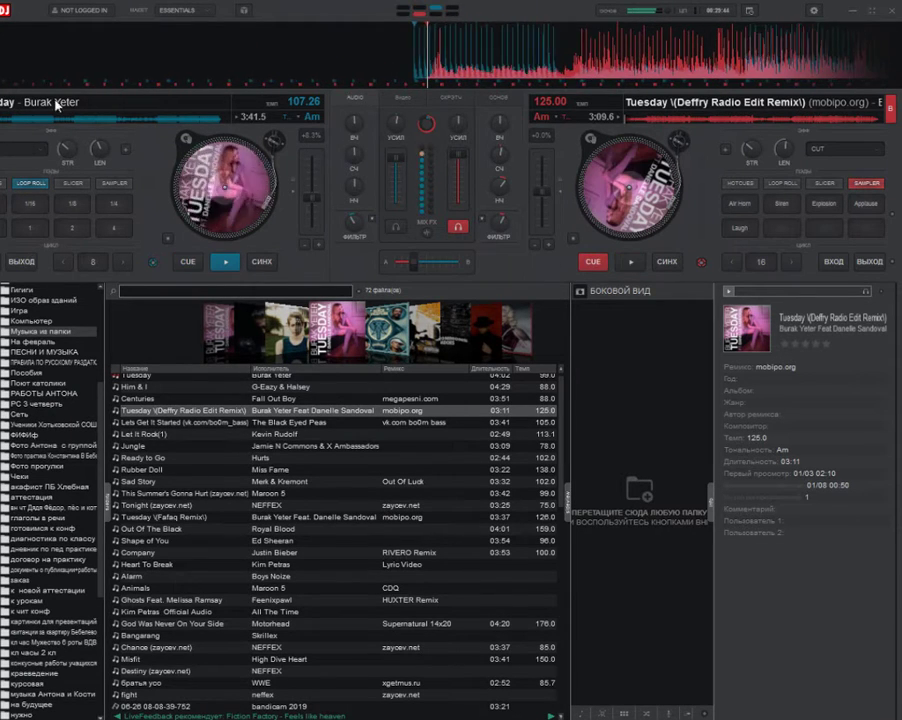
left_click(86, 119)
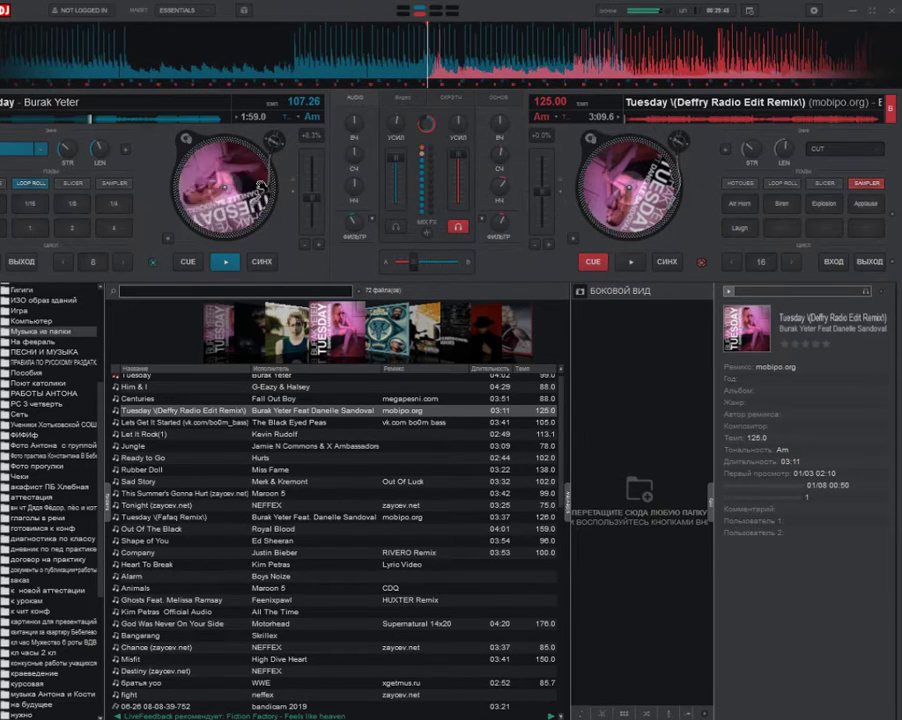
left_click(105, 125)
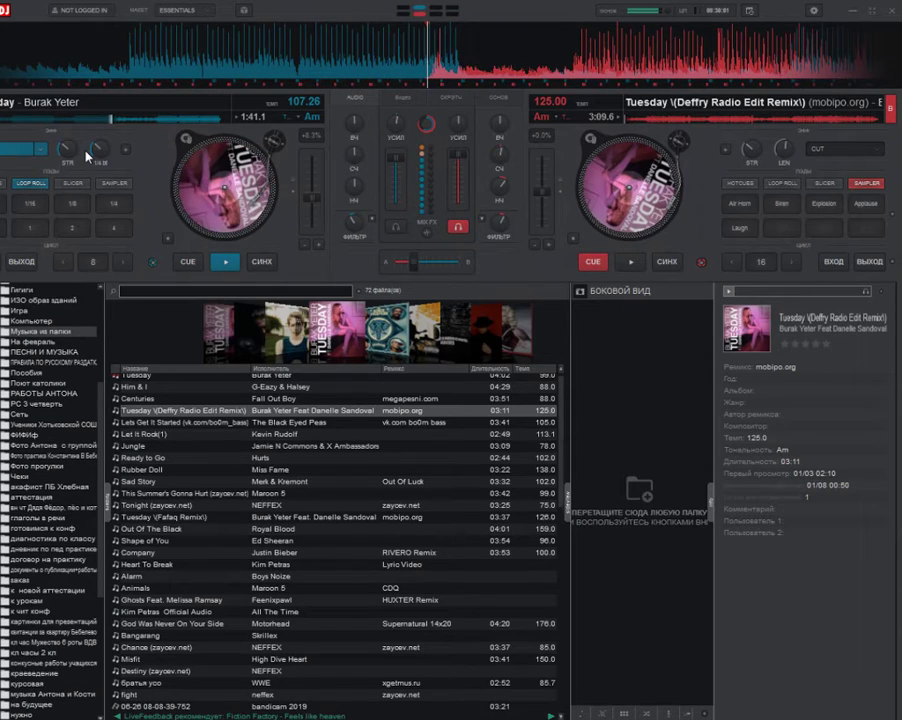
- Browse the track list to its end, check the broadcast in YouTube Studio, and return to VirtualDJ
scroll(490, 516, "down", 5)
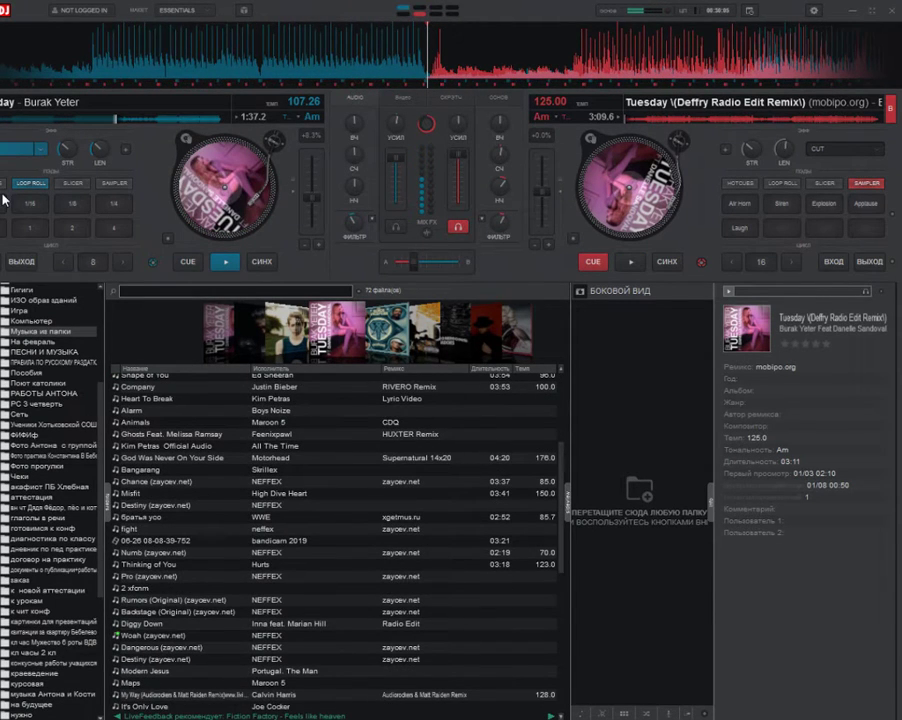
scroll(233, 395, "down", 8)
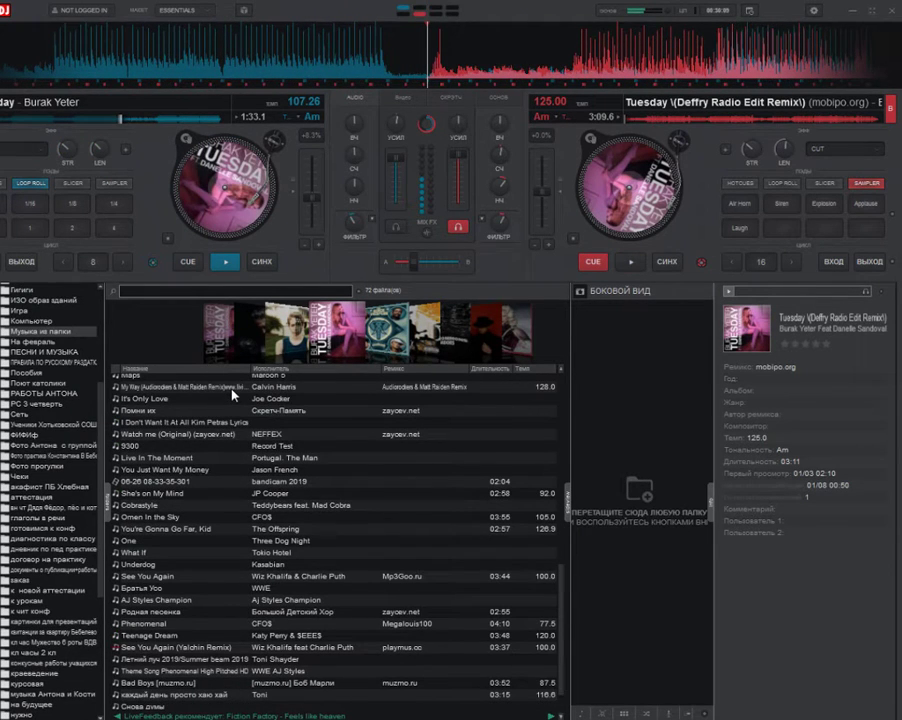
scroll(233, 395, "down", 1)
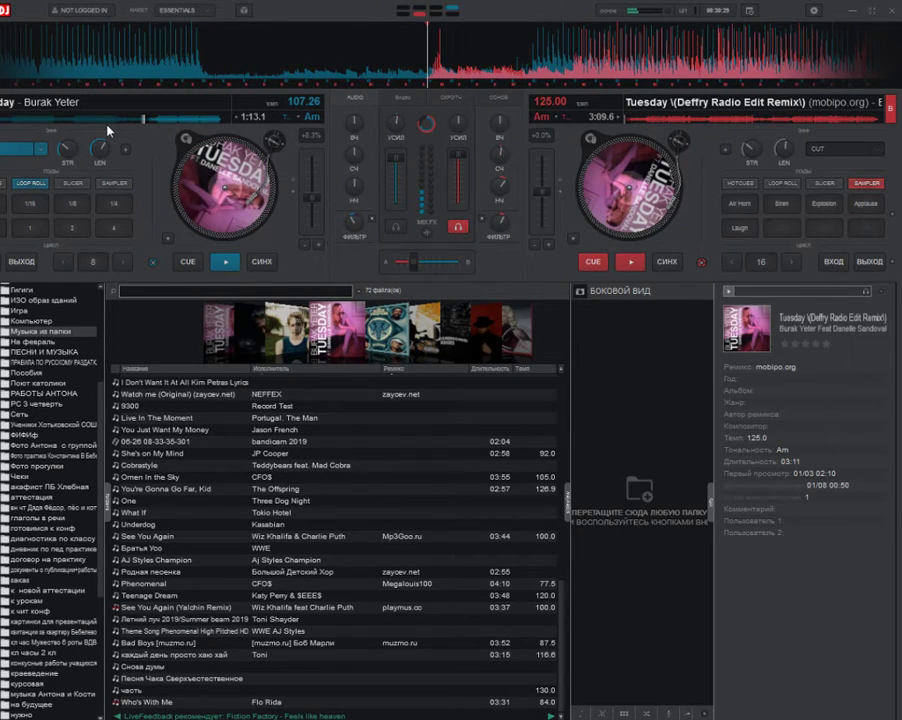
key("alt+Tab")
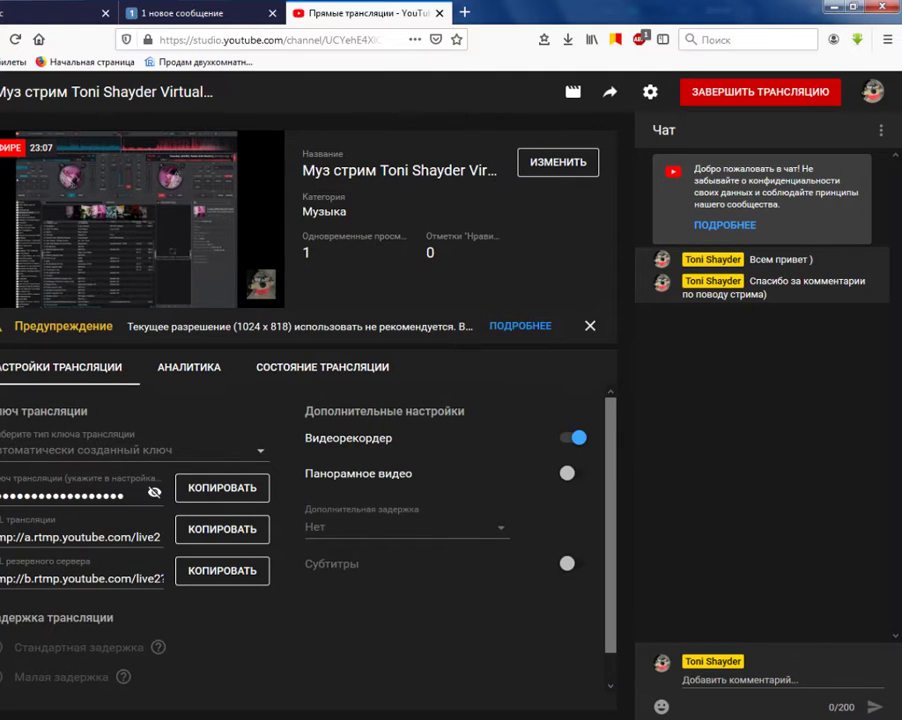
mouse_move(354, 716)
left_click(354, 655)
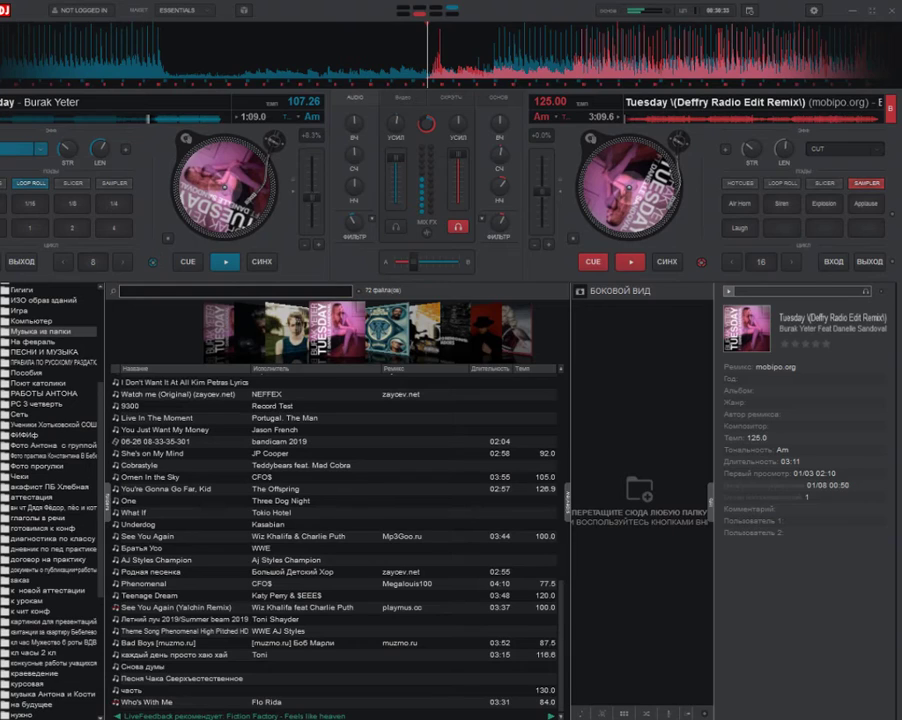
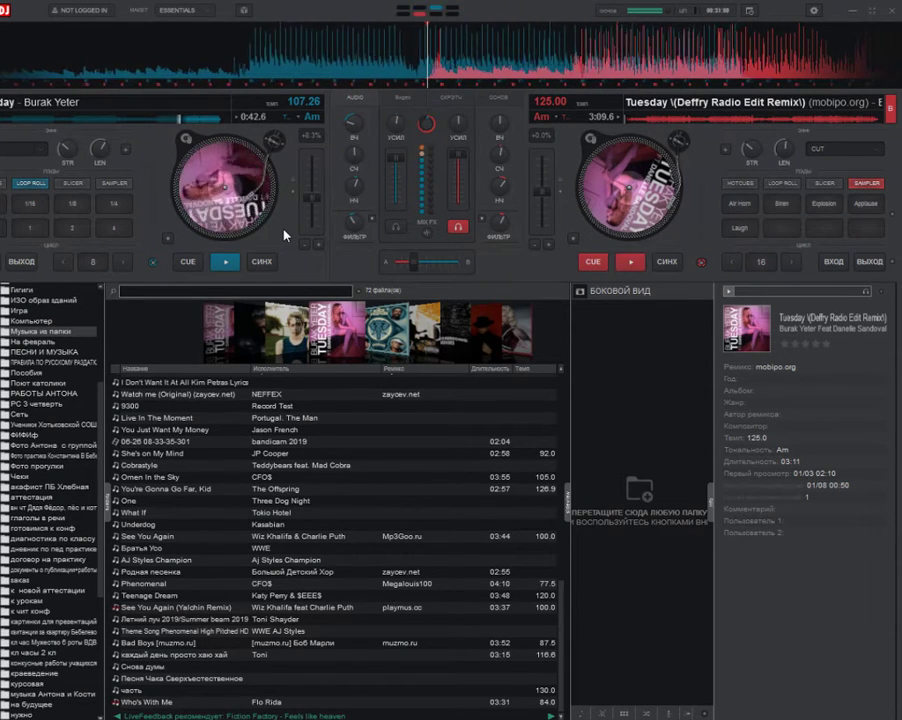
- Activate deck 1's selected effect and load "Him & I" by G-Eazy & Halsey onto deck 2
left_click(20, 150)
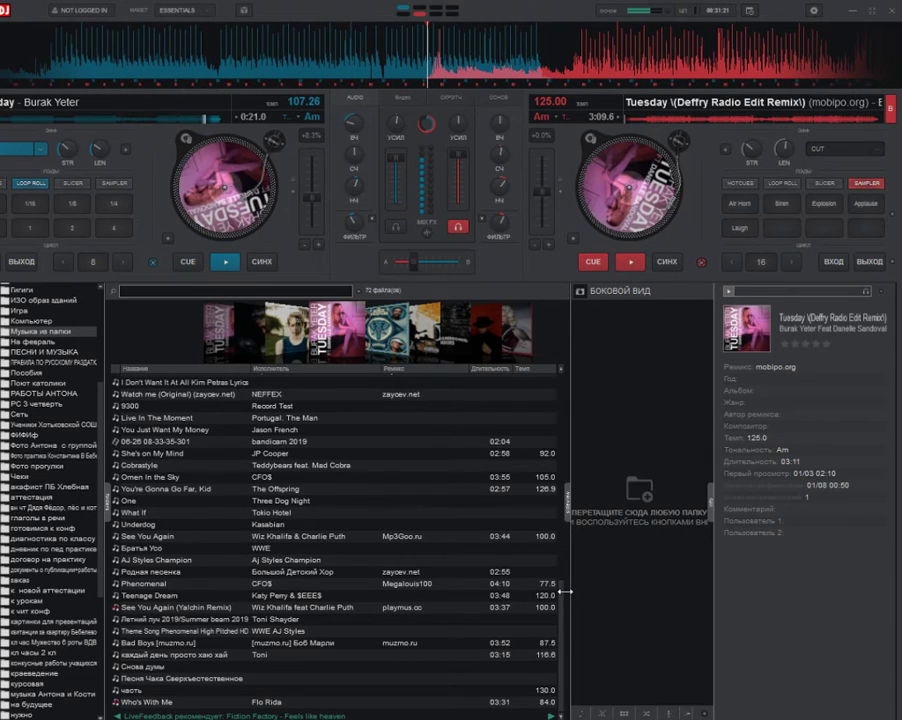
left_click_drag(562, 592, 562, 390)
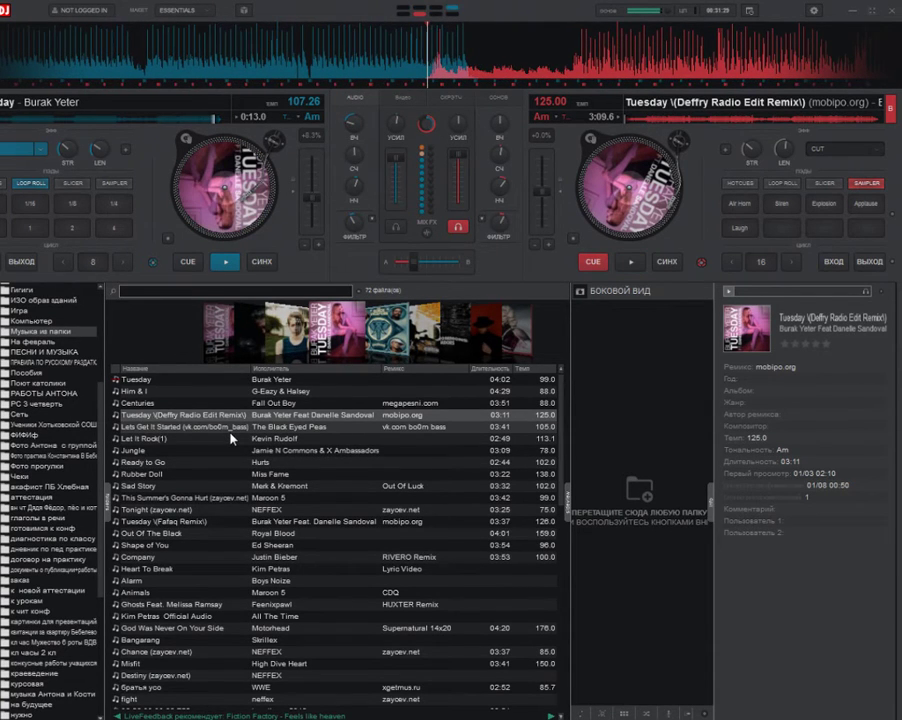
left_click_drag(231, 391, 634, 220)
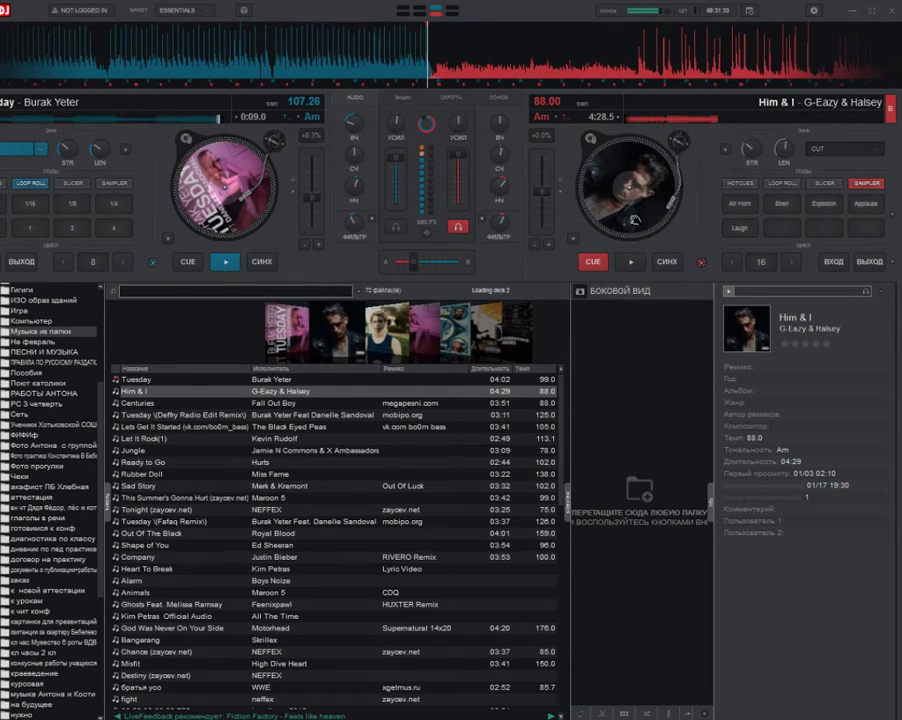
- Return deck 1 to its cue point and reset deck 2's filter to neutral while "Him & I" plays
left_click(186, 262)
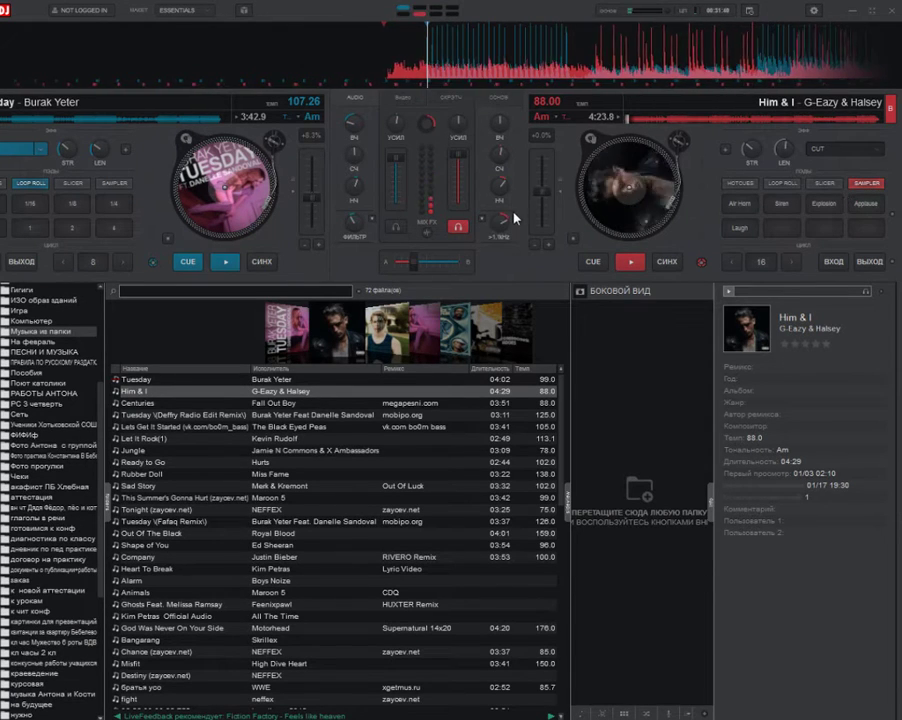
mouse_move(508, 217)
left_mouse_down()
mouse_move(501, 189)
mouse_move(511, 239)
left_mouse_up()
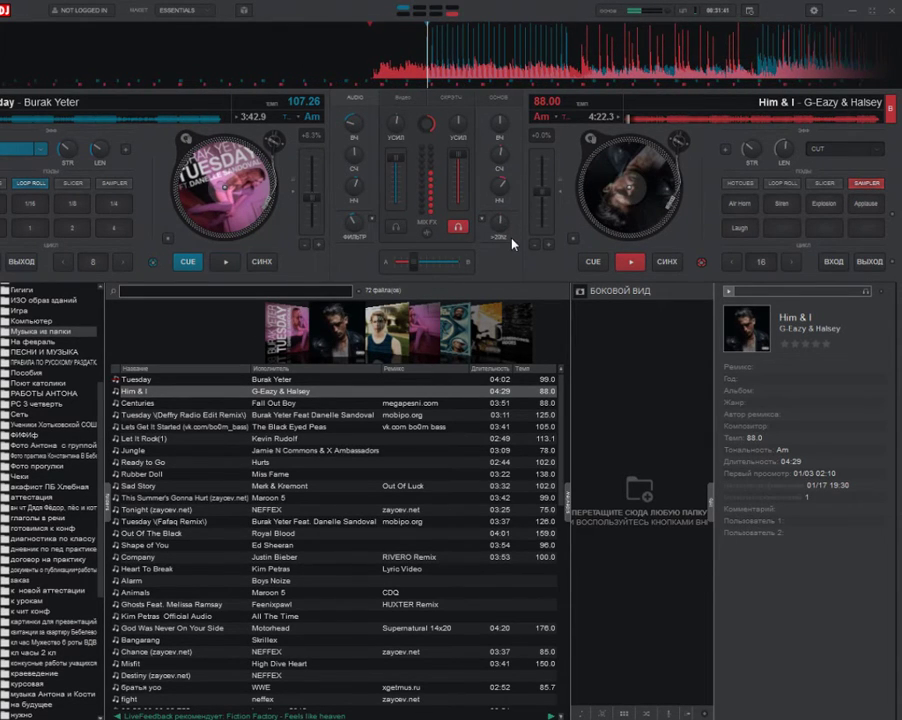
- Switch playback to "Lets Get It Started" on deck 1, return deck 2 to its cue point, and set deck 1's pitch to +5.2%
left_click(848, 148)
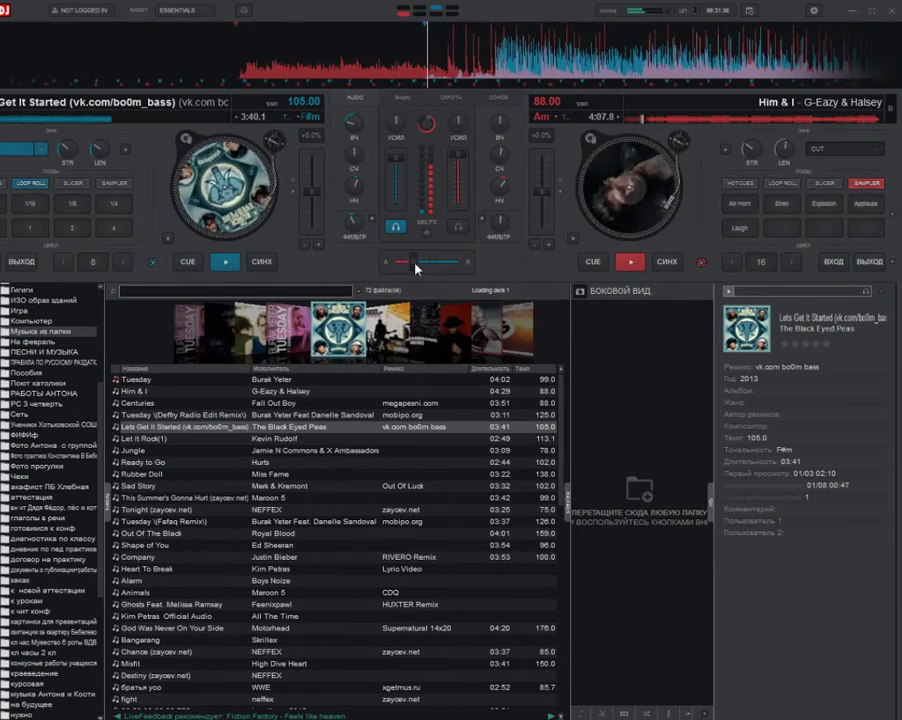
left_click(581, 262)
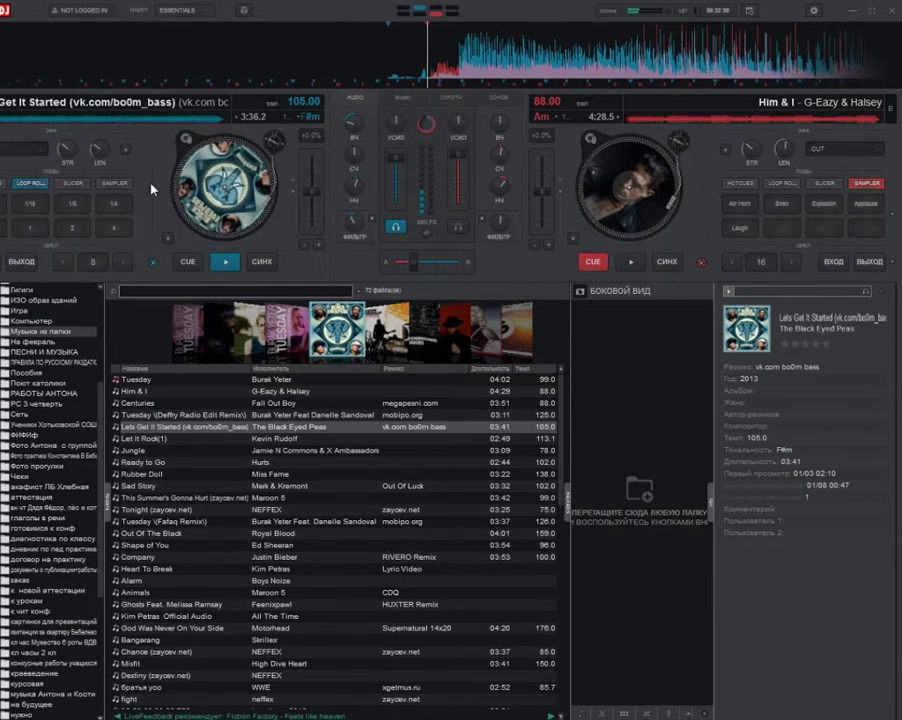
mouse_move(312, 197)
left_mouse_down()
mouse_move(311, 208)
mouse_move(313, 200)
left_mouse_up()
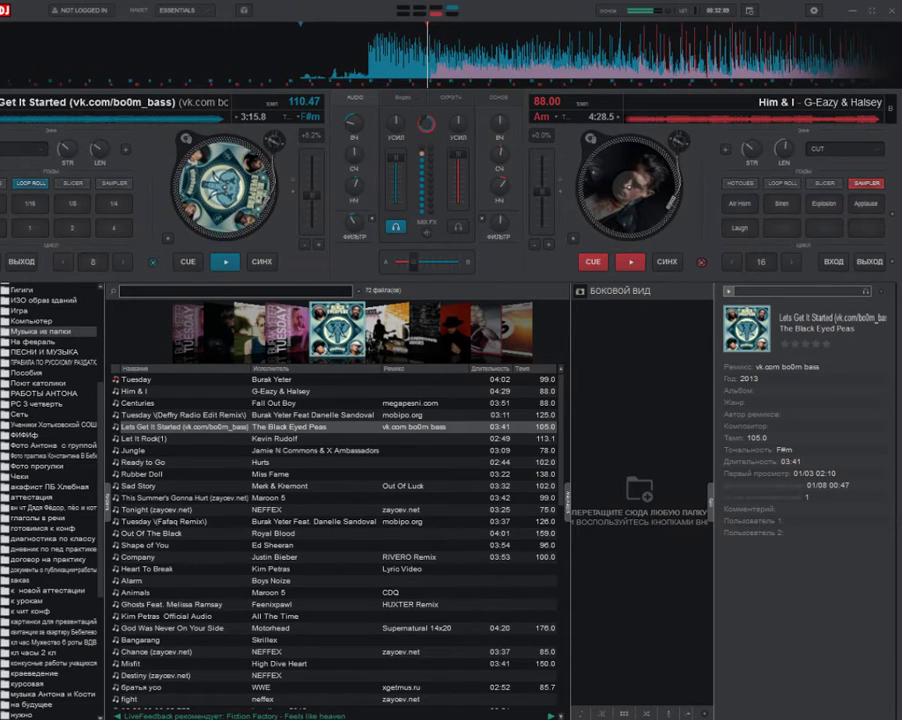
- Check the live broadcast preview and viewer chat in YouTube Studio, and switch back to VirtualDJ
scroll(191, 465, "up", 3)
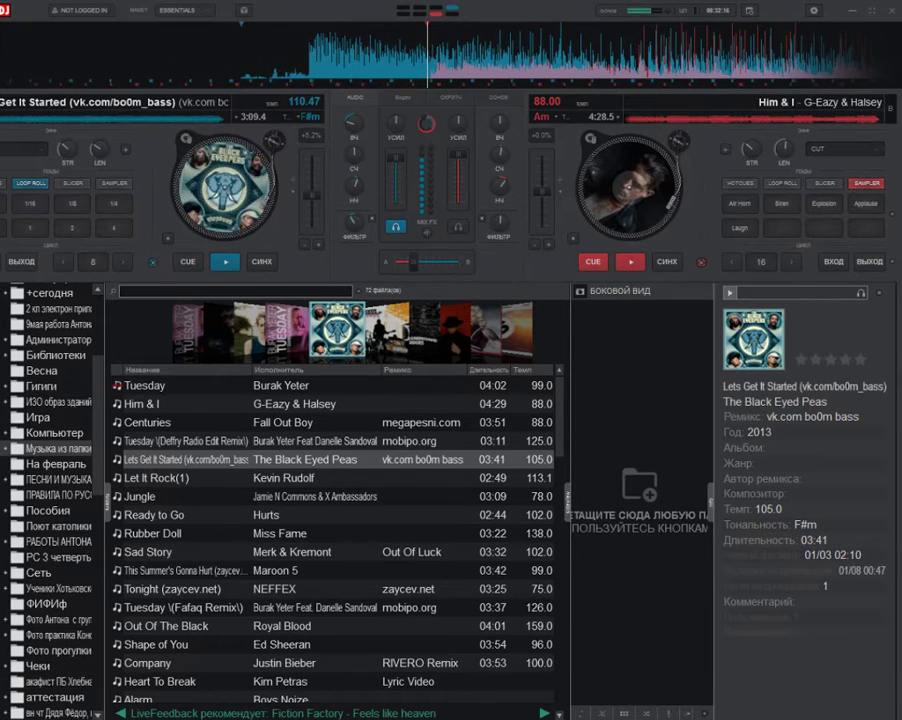
scroll(165, 470, "down", 2)
key("alt+Tab")
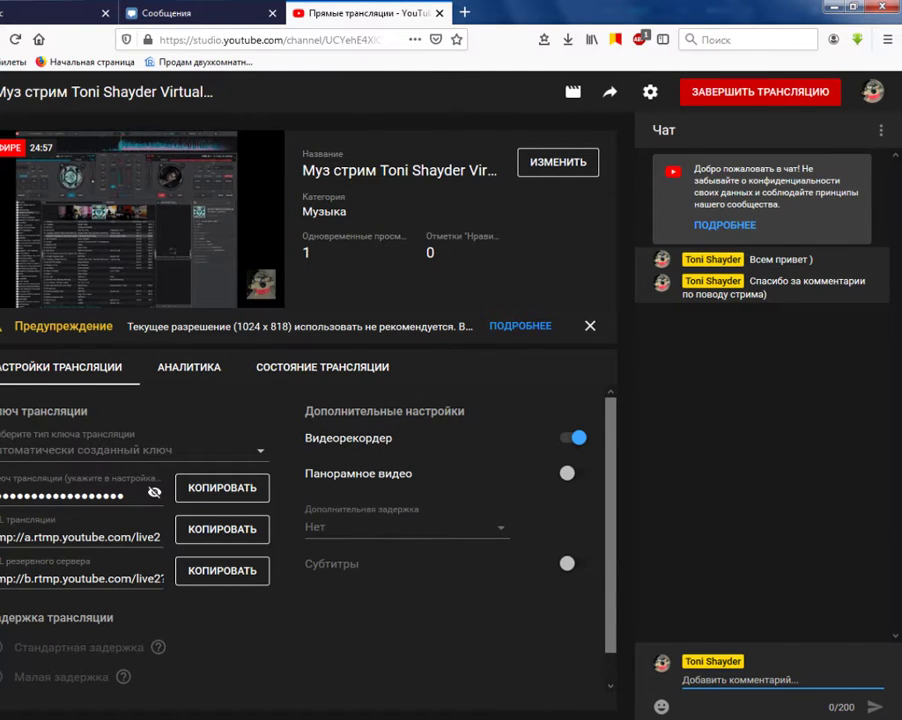
key("alt+Tab")
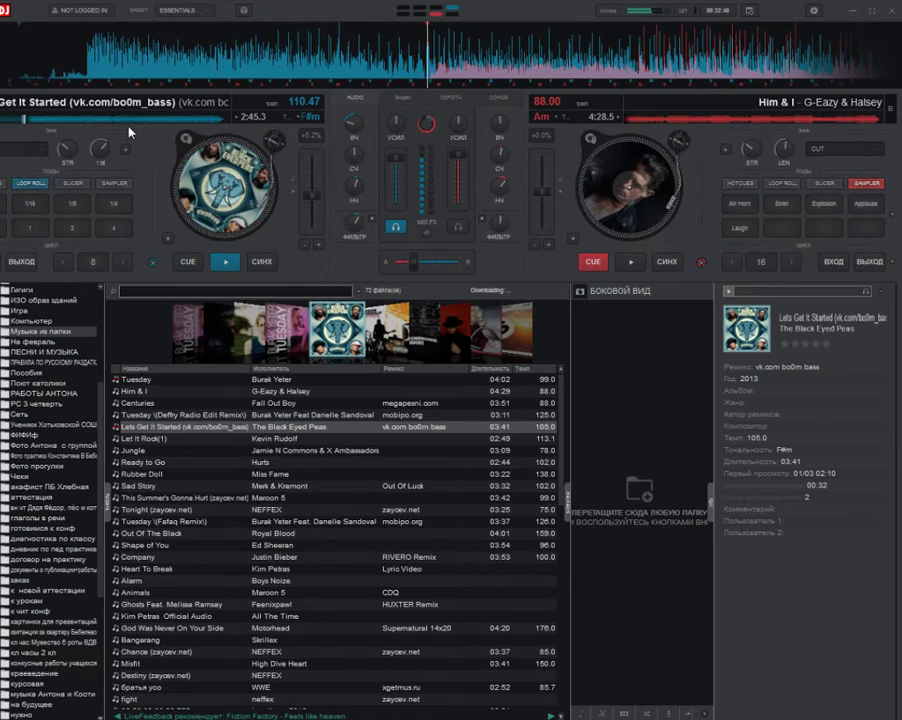
- Activate the effect on deck 1 and load "Company (RIVERO Remix)" by Justin Bieber onto deck 2
left_click(15, 151)
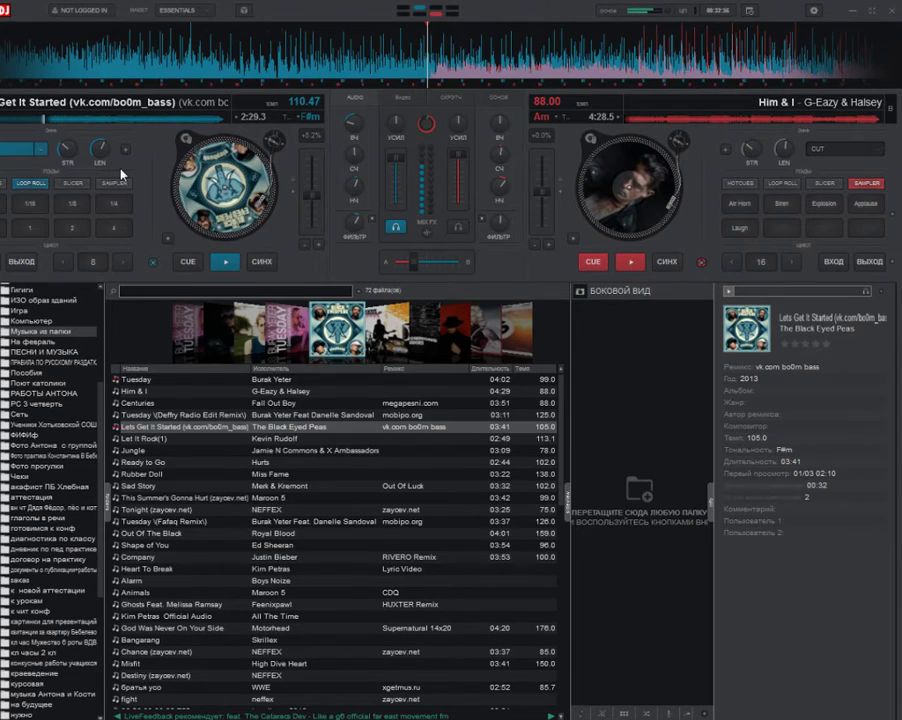
left_click(182, 557)
left_click_drag(213, 557, 553, 222)
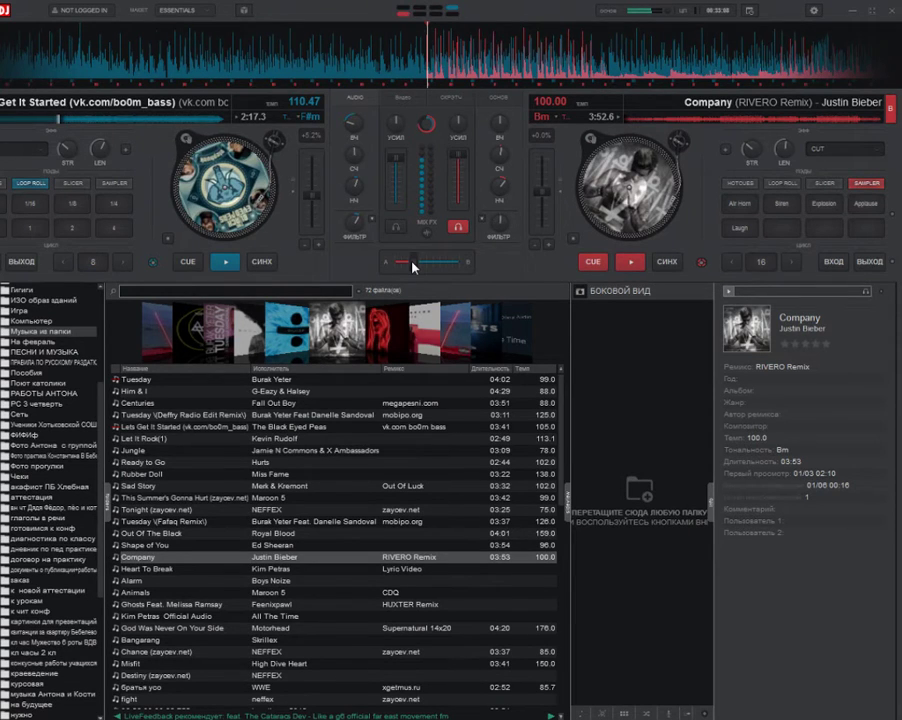
- Adjust deck 1's filter back to neutral and raise the deck's pitch to +7.3%
left_click(46, 150)
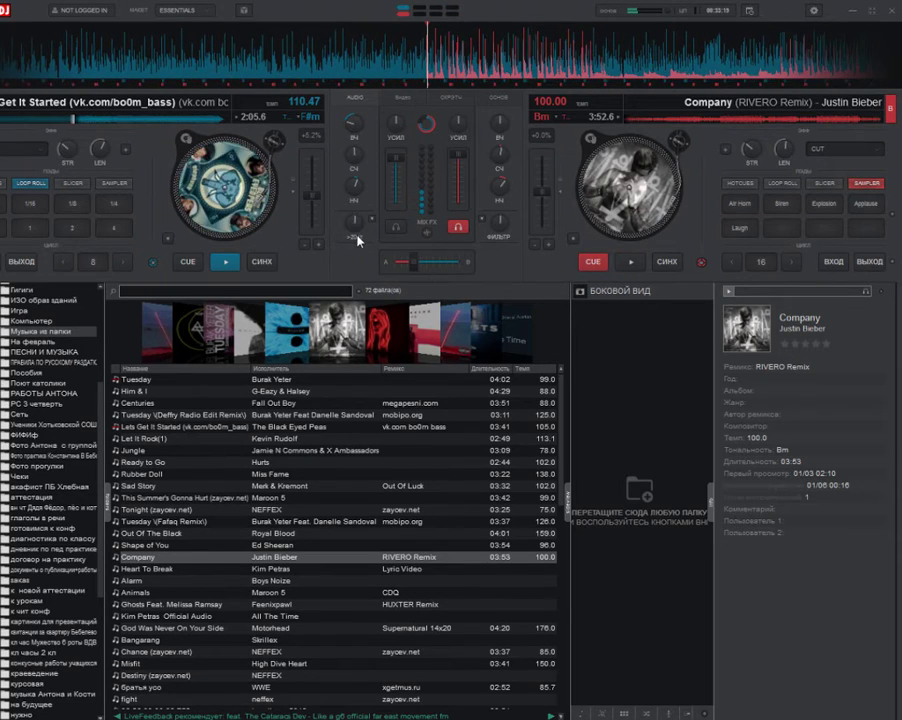
mouse_move(357, 236)
left_mouse_down()
mouse_move(357, 256)
mouse_move(346, 228)
left_mouse_up()
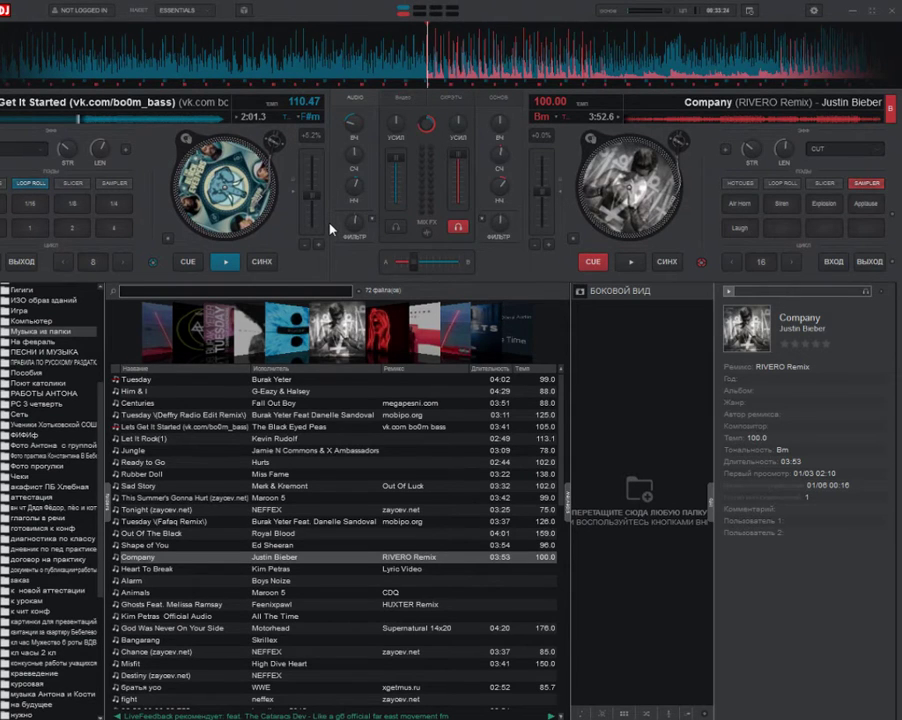
left_click_drag(311, 197, 310, 202)
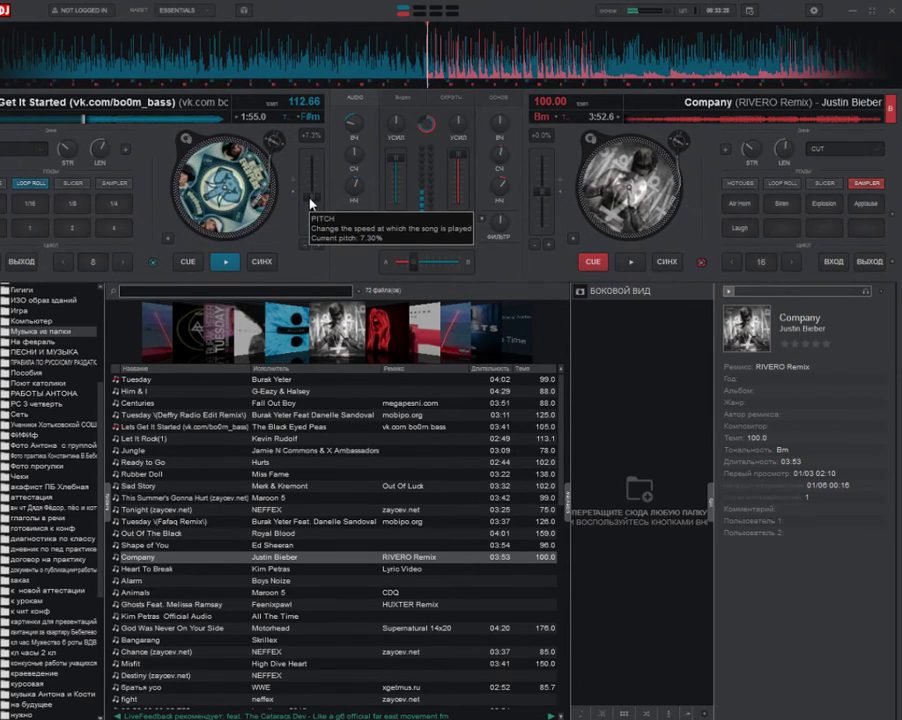
- Check the stream's connection quality and chat in YouTube Studio, and return to VirtualDJ
key("alt+Tab")
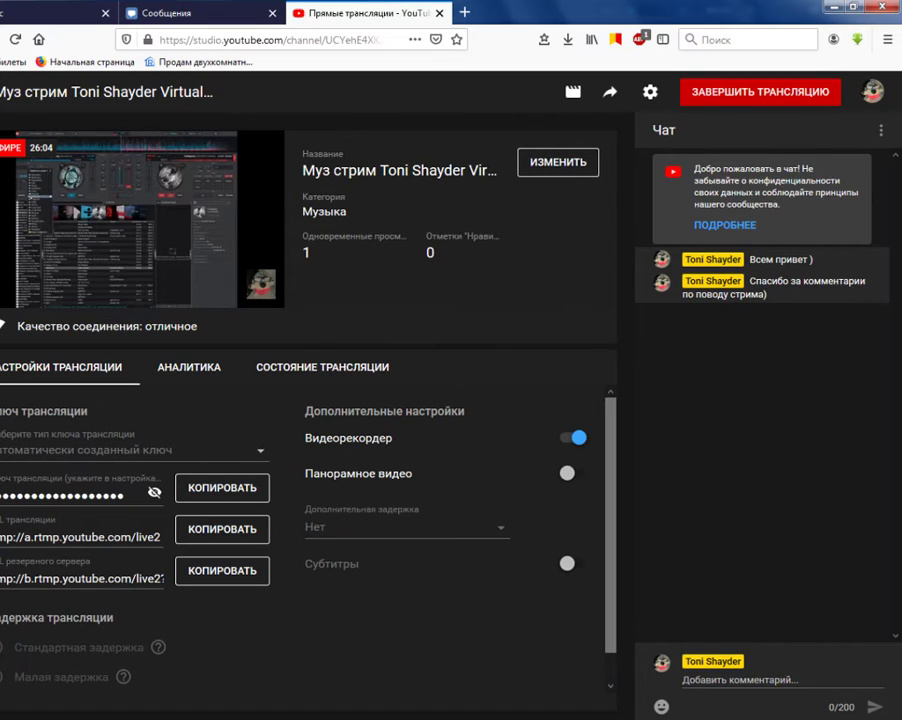
left_click(781, 680)
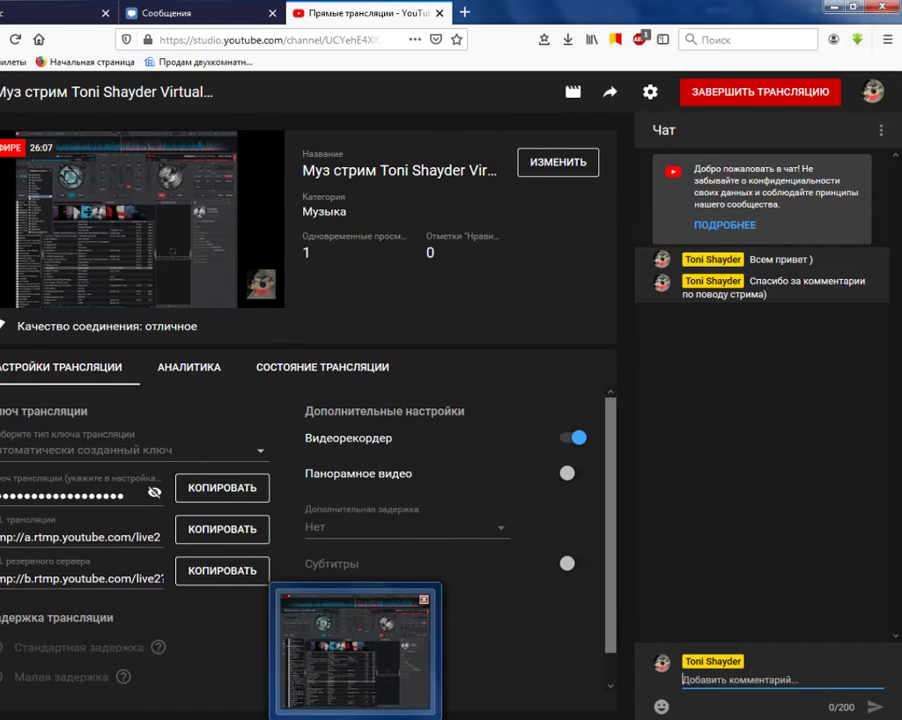
left_click(356, 719)
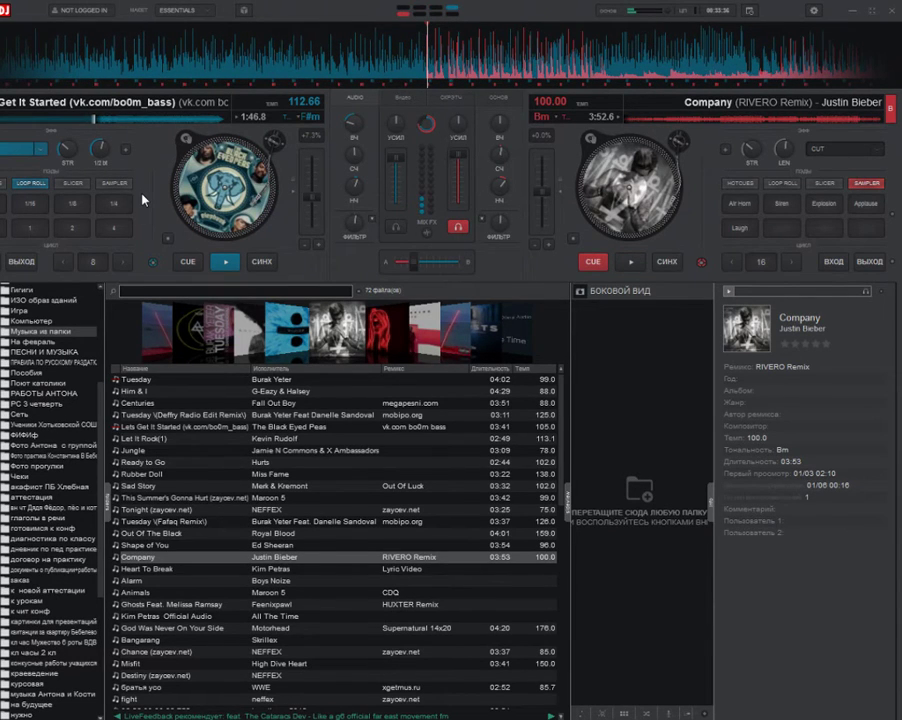
- Check the crossfader value, look through deck 1's list of effects, and close the list
mouse_move(412, 262)
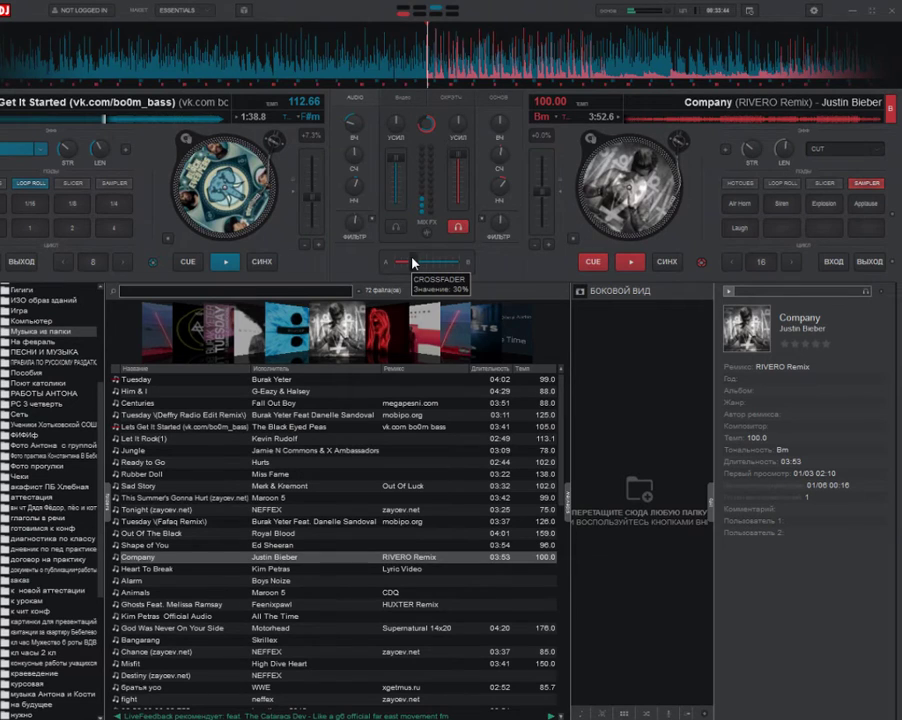
left_click(52, 157)
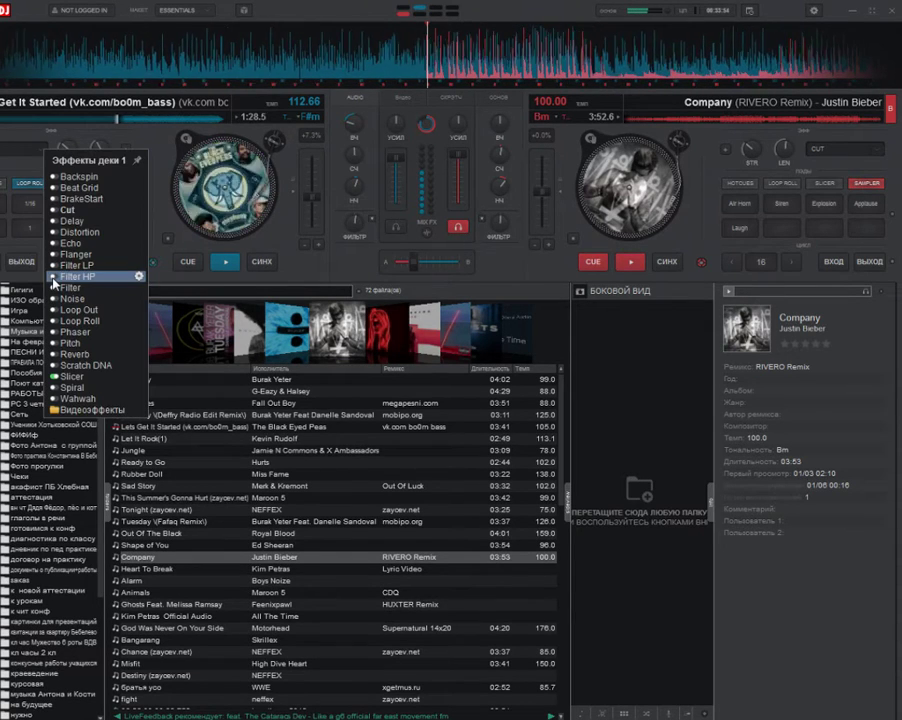
left_click(332, 264)
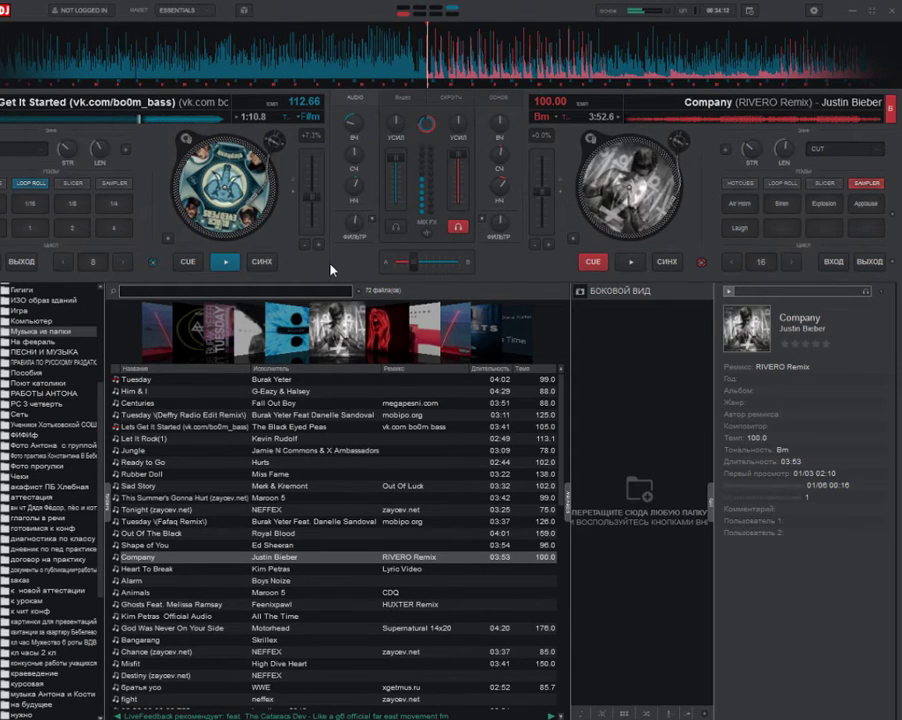
- Look through deck 1's list of effects and the track editor options of its platter, and close both
left_click(30, 106)
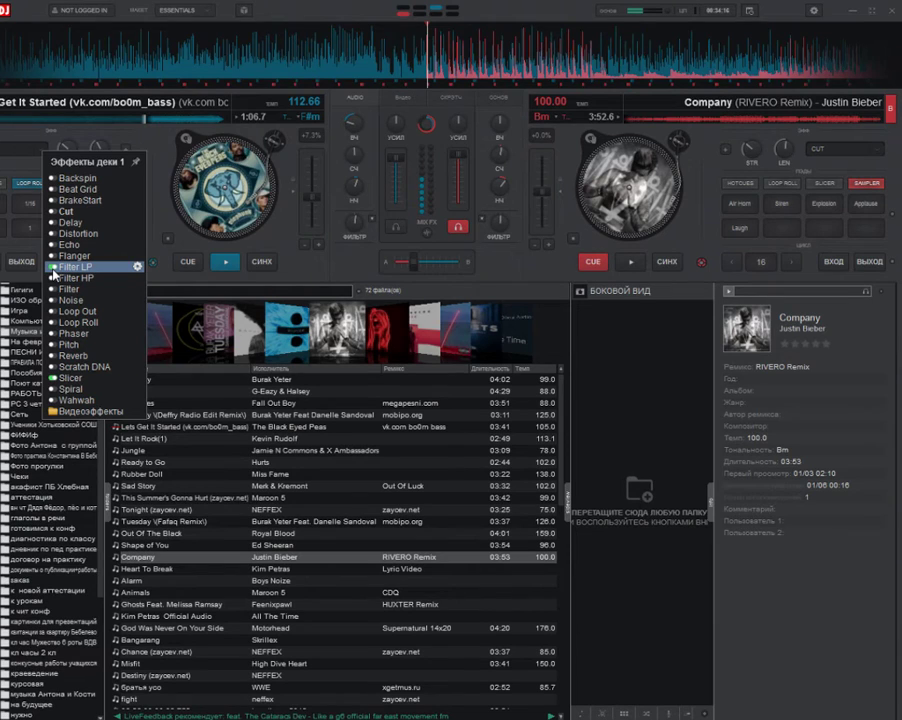
left_click(189, 222)
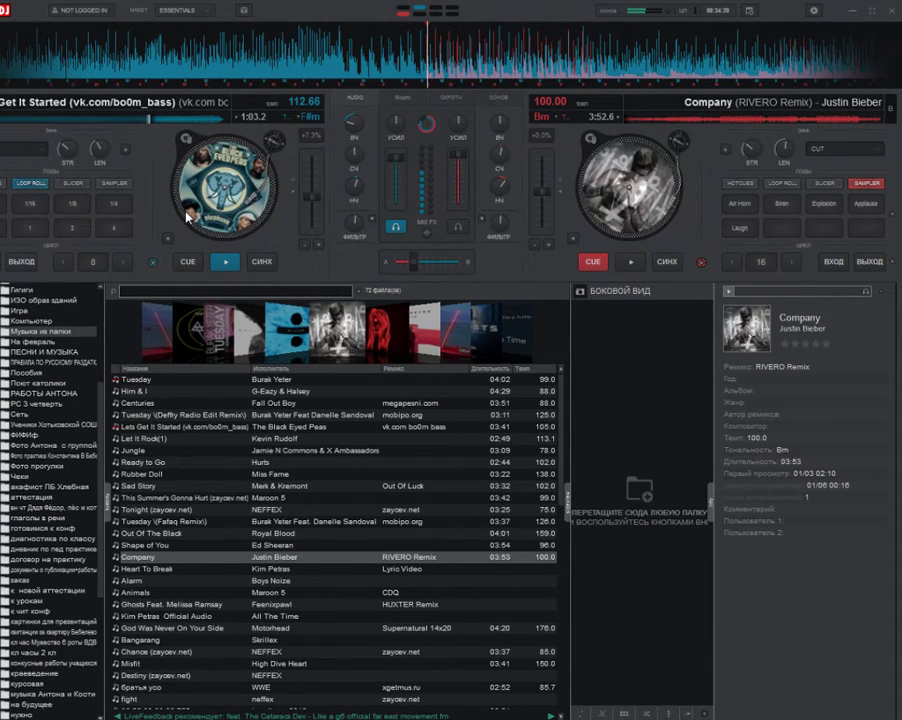
right_click(192, 229)
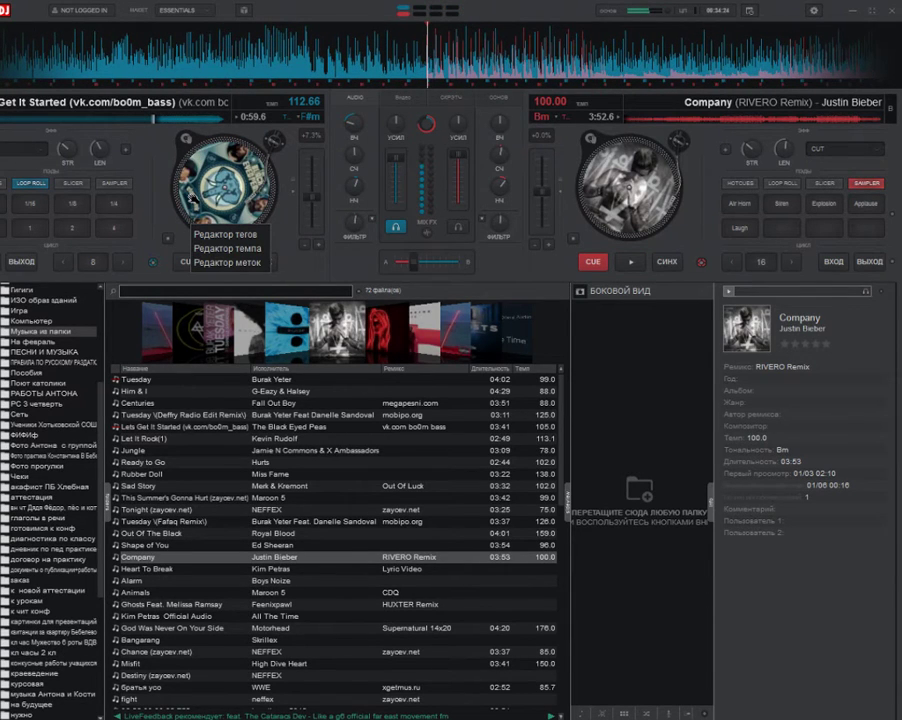
left_click(191, 196)
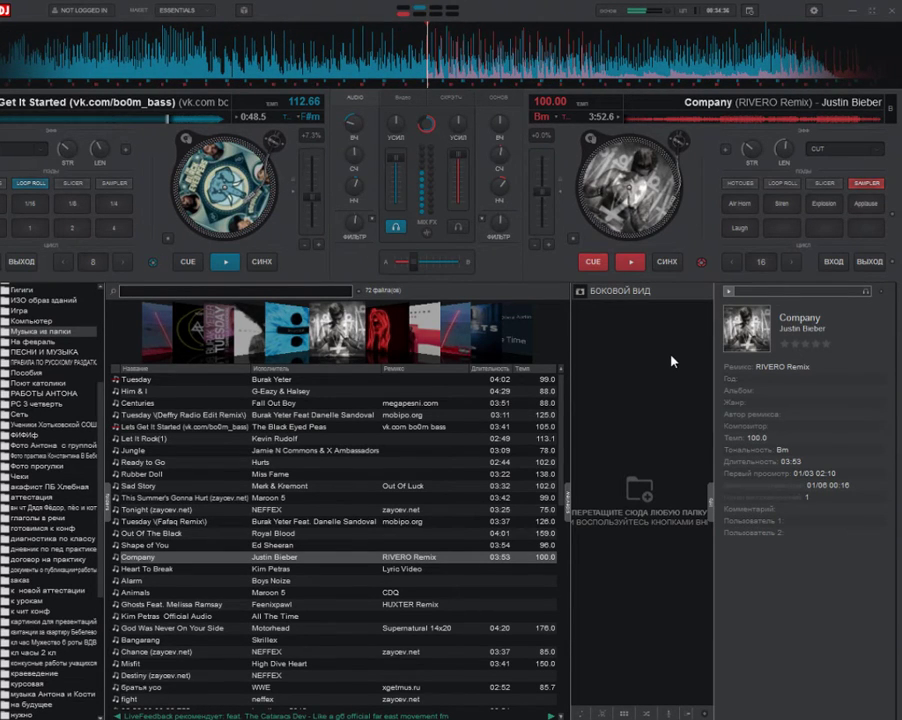
- Activate the effect on deck 1 and set its length to 1/2 beat
left_click(38, 181)
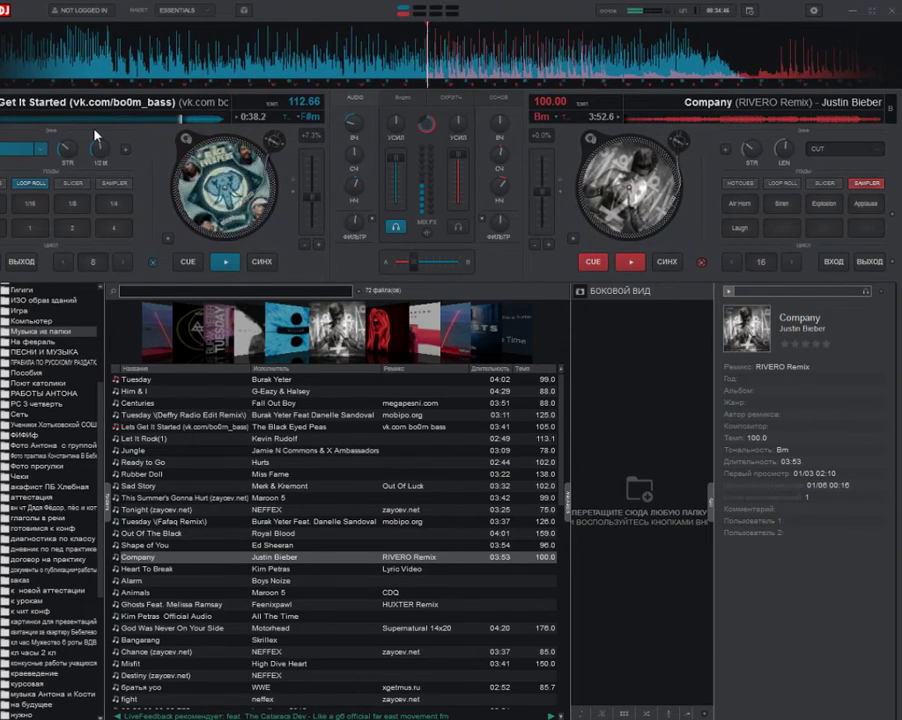
left_click_drag(94, 127, 118, 134)
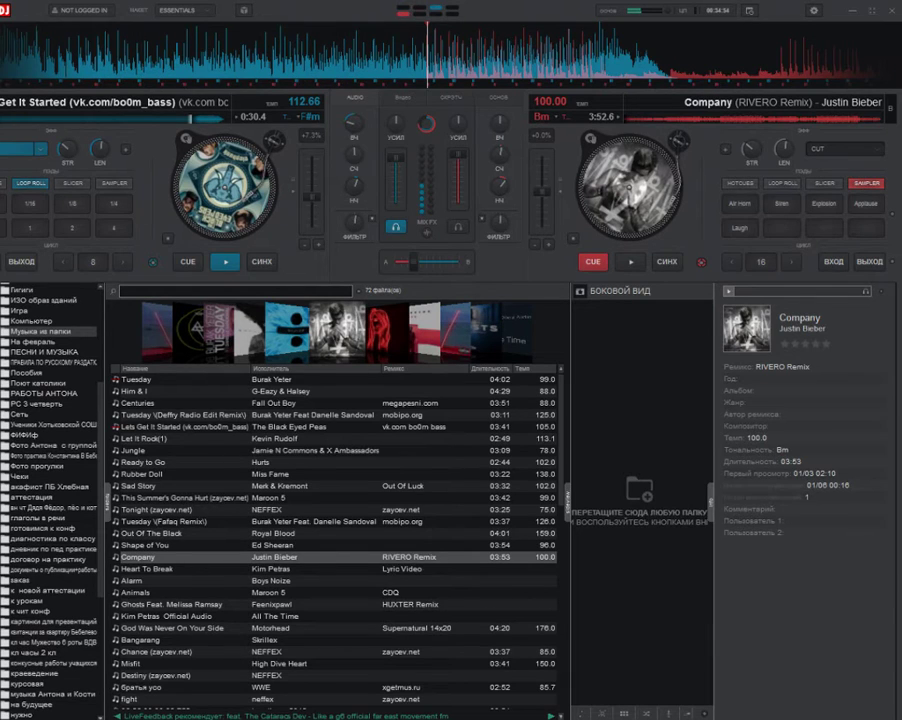
- Browse the track list with enlarged text and a narrowed folder pane, and restore the text size and wider pane
scroll(75, 470, "up", 3)
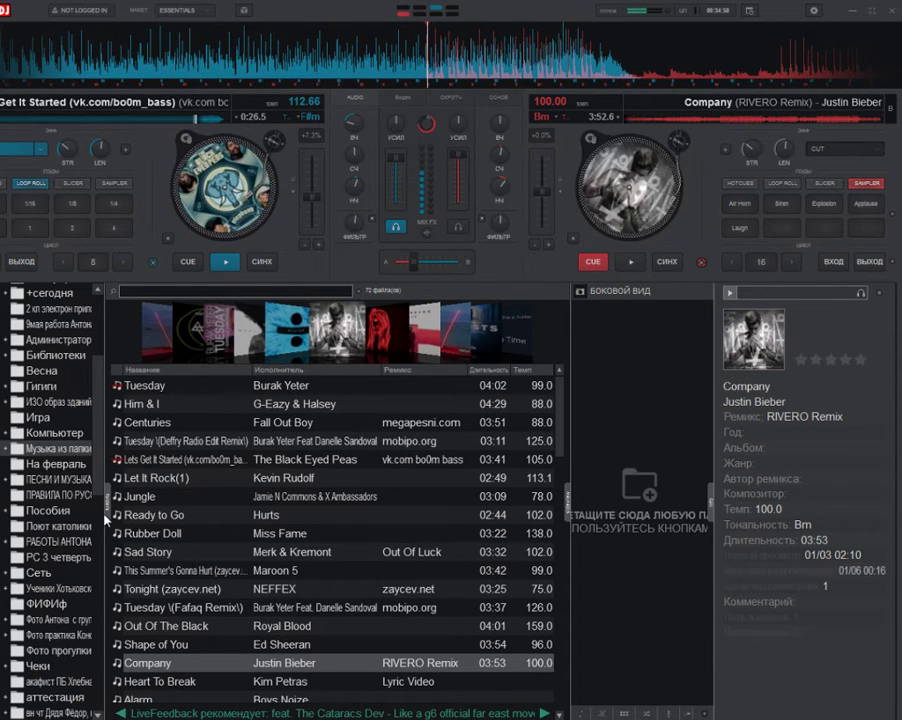
left_click_drag(106, 513, 45, 490)
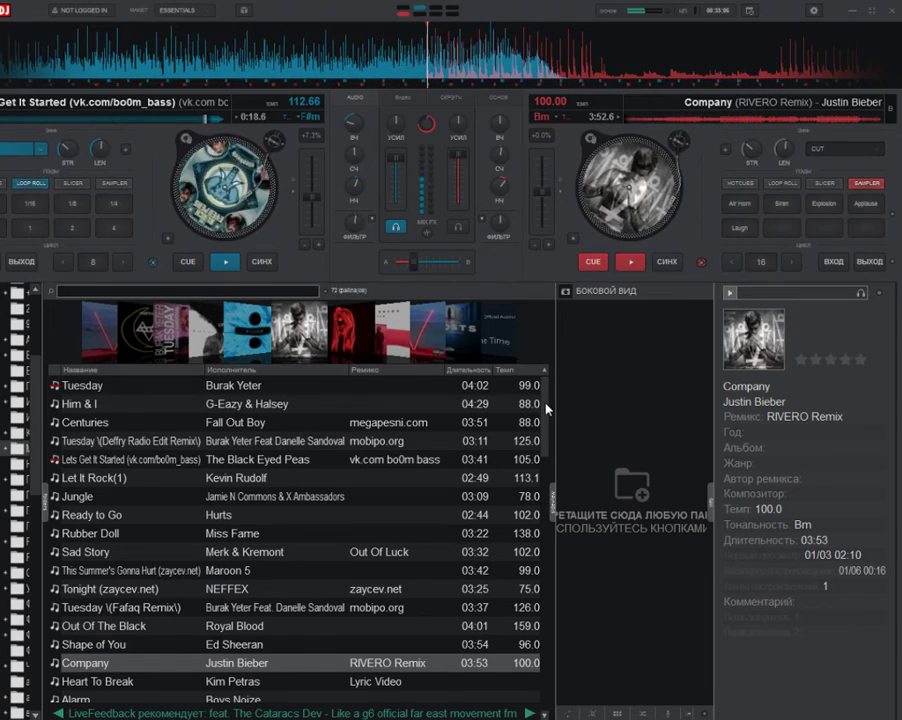
scroll(547, 409, "down", 1)
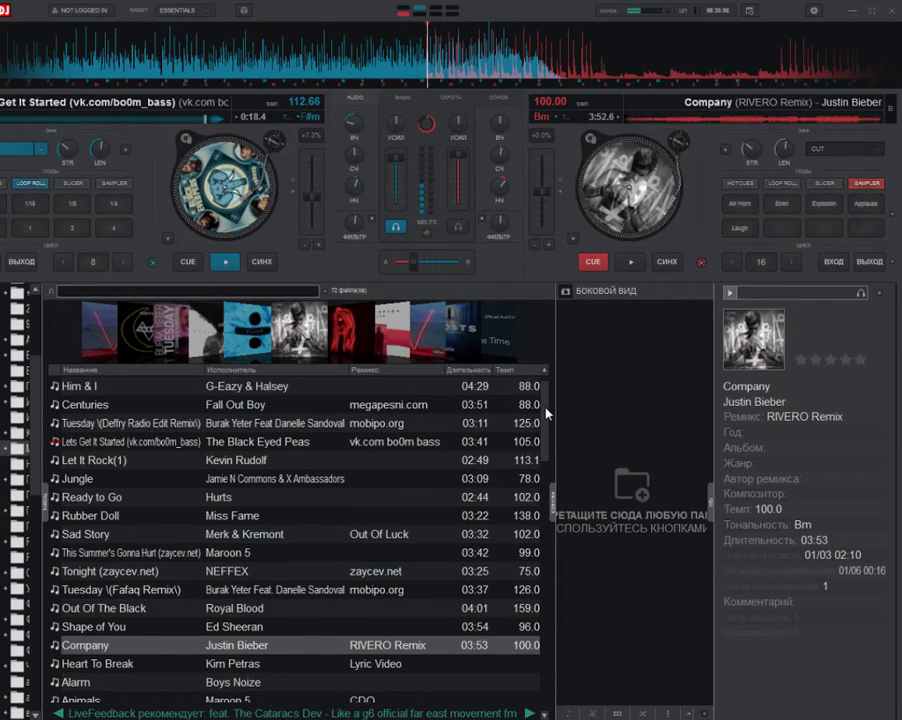
scroll(547, 412, "down", 10)
scroll(528, 551, "down", 6)
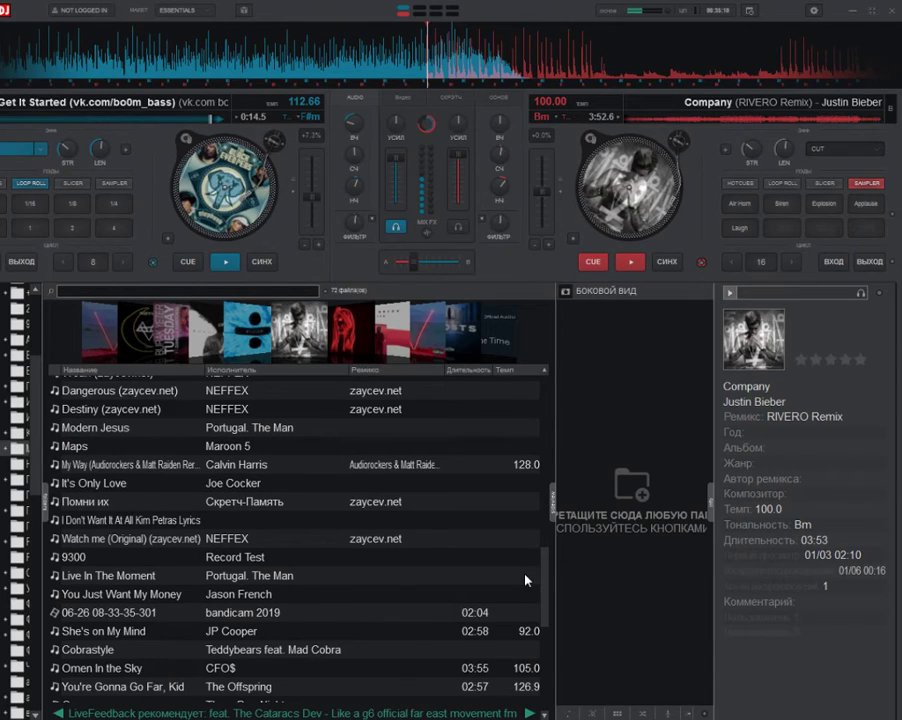
scroll(527, 560, "up", 20)
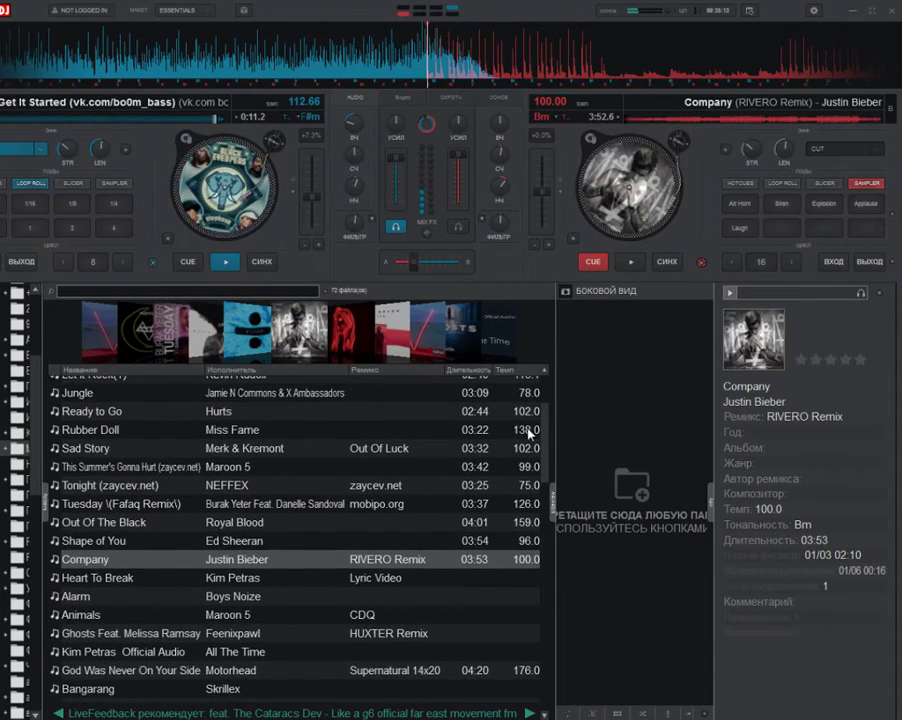
scroll(528, 433, "up", 4)
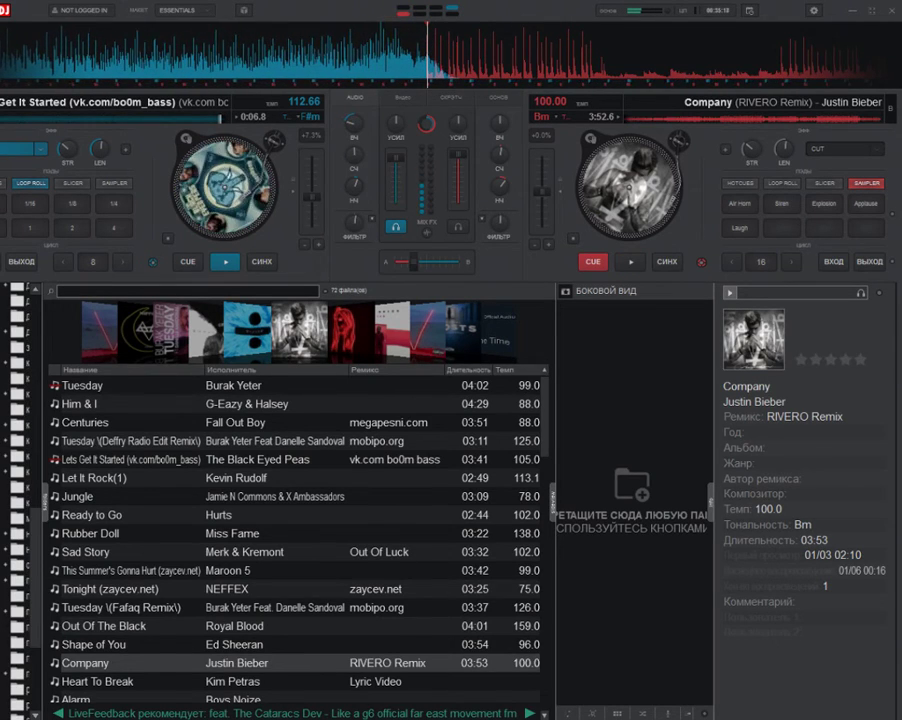
scroll(298, 540, "down", 3)
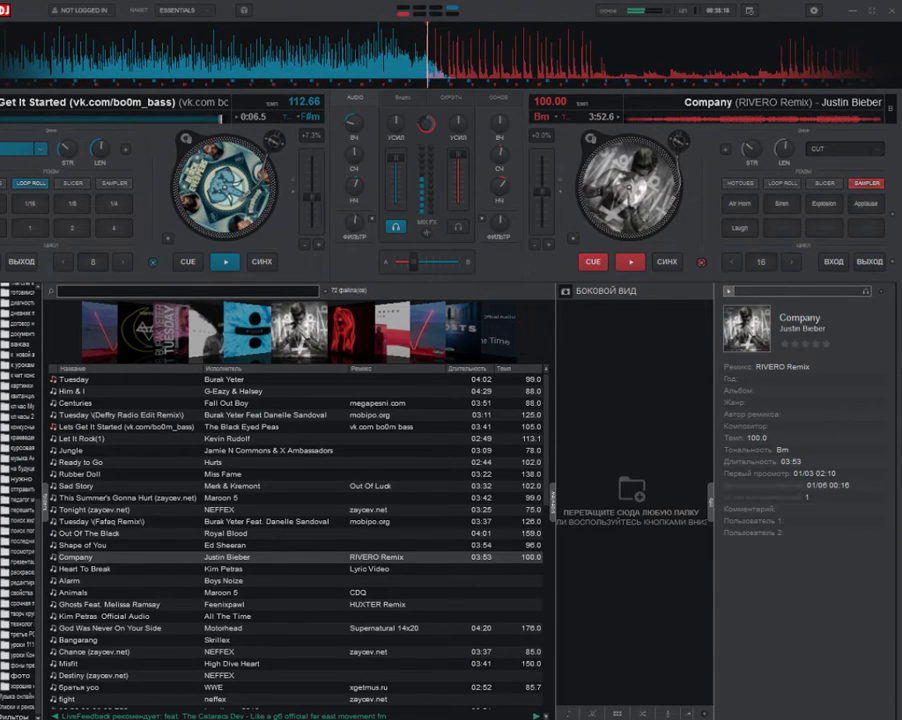
left_click_drag(44, 453, 93, 447)
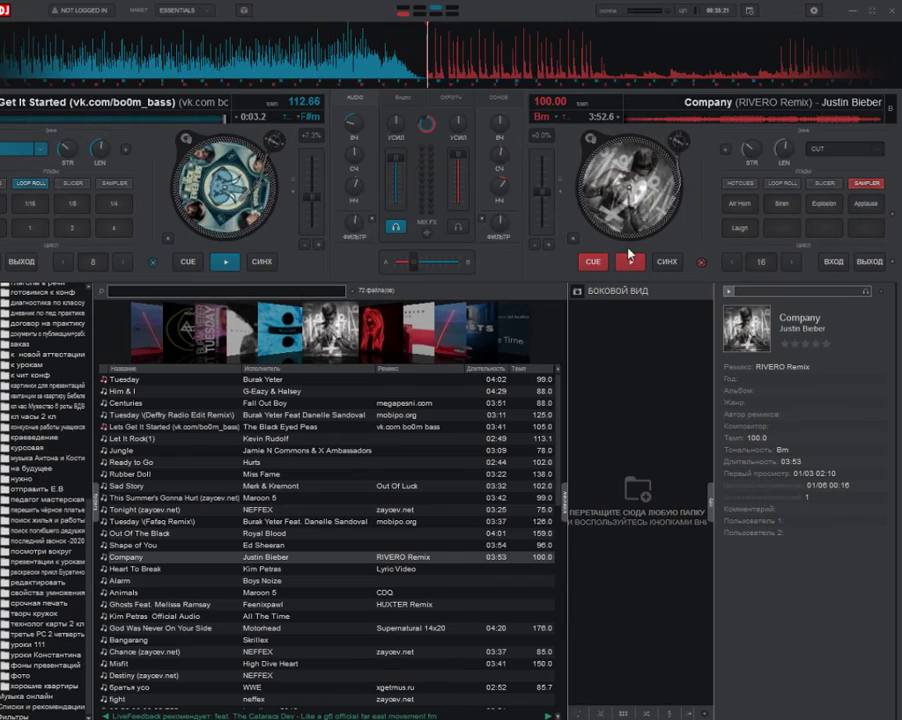
- Start playing "Company (RIVERO Remix)" on deck 2 and raise the deck's pitch to +9.4%
left_click(630, 262)
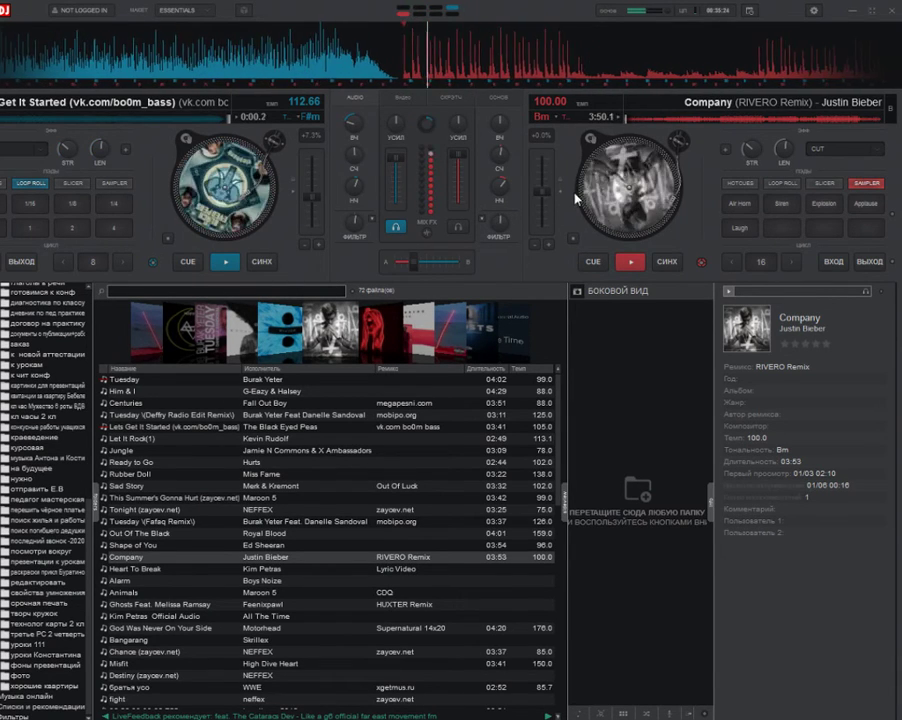
left_click_drag(549, 190, 549, 197)
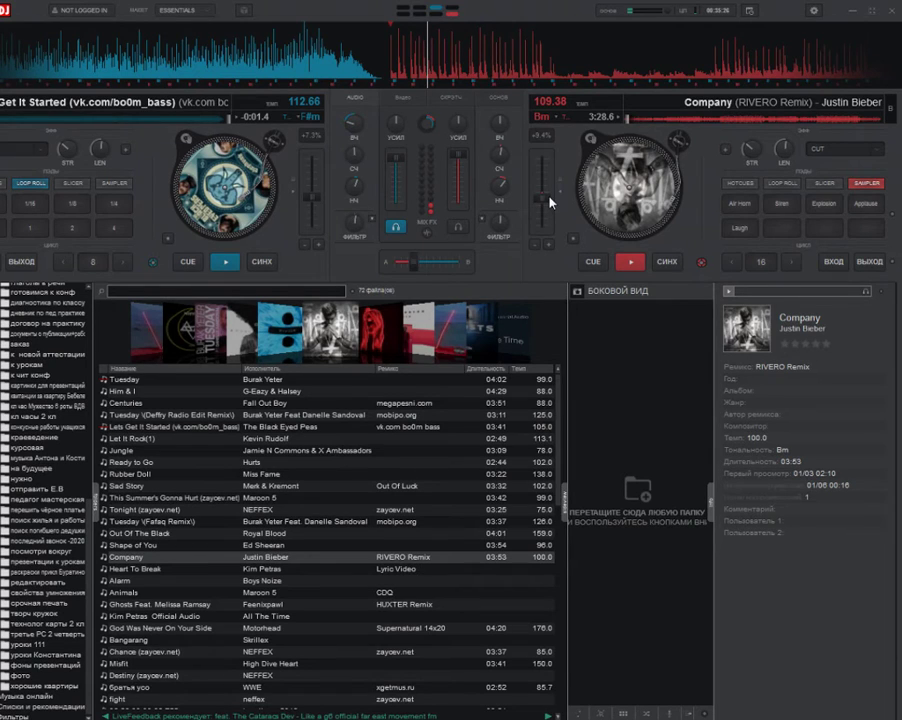
mouse_move(550, 198)
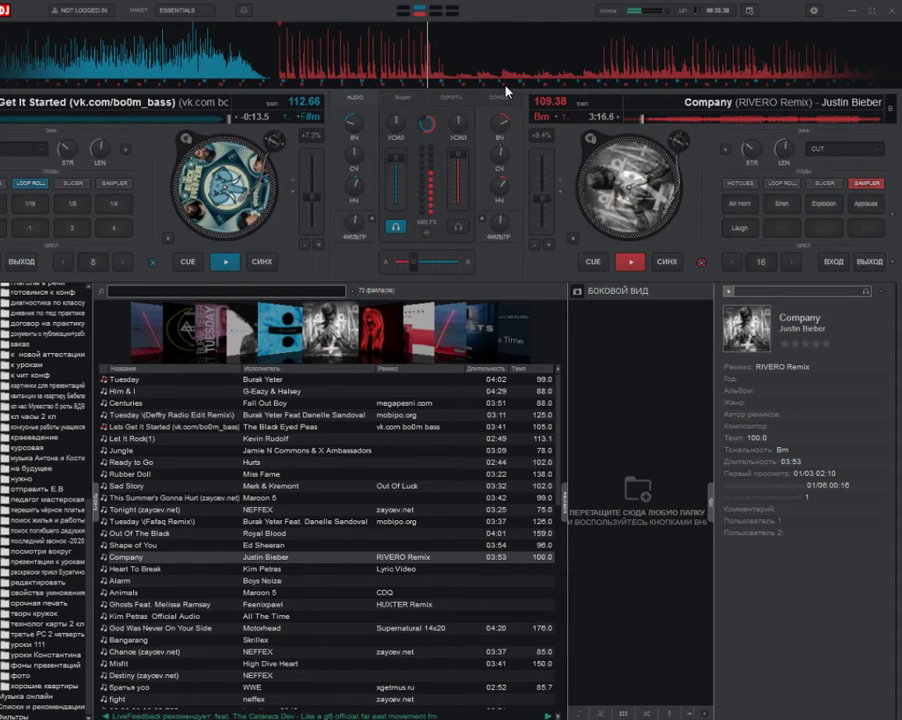
- Try the Cut effect on deck 2, enable Filter LP, and switch Cut off again
left_click(834, 150)
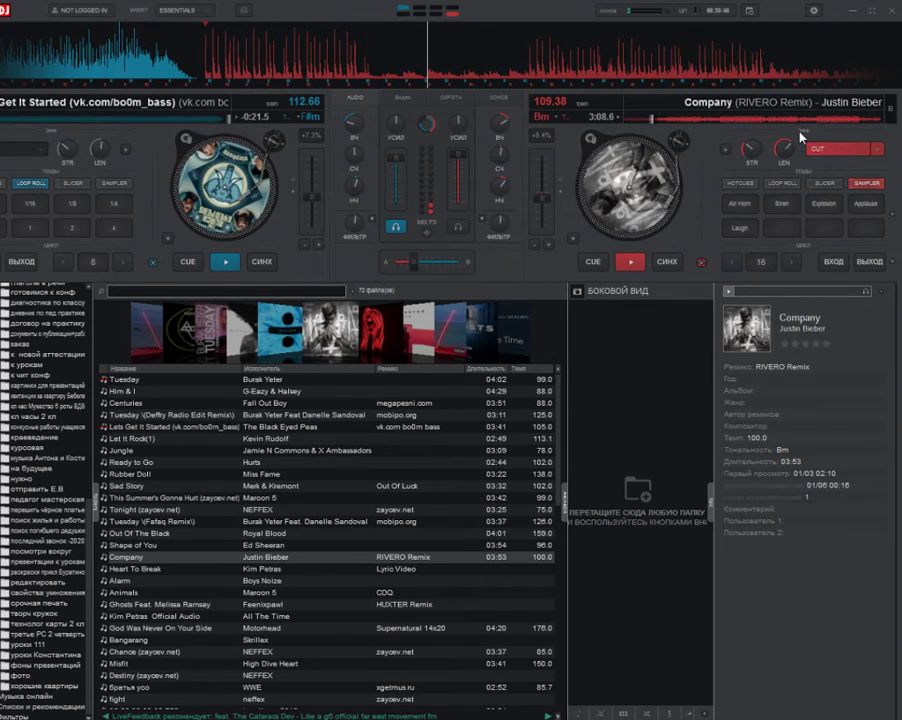
left_click(825, 149)
left_click(809, 259)
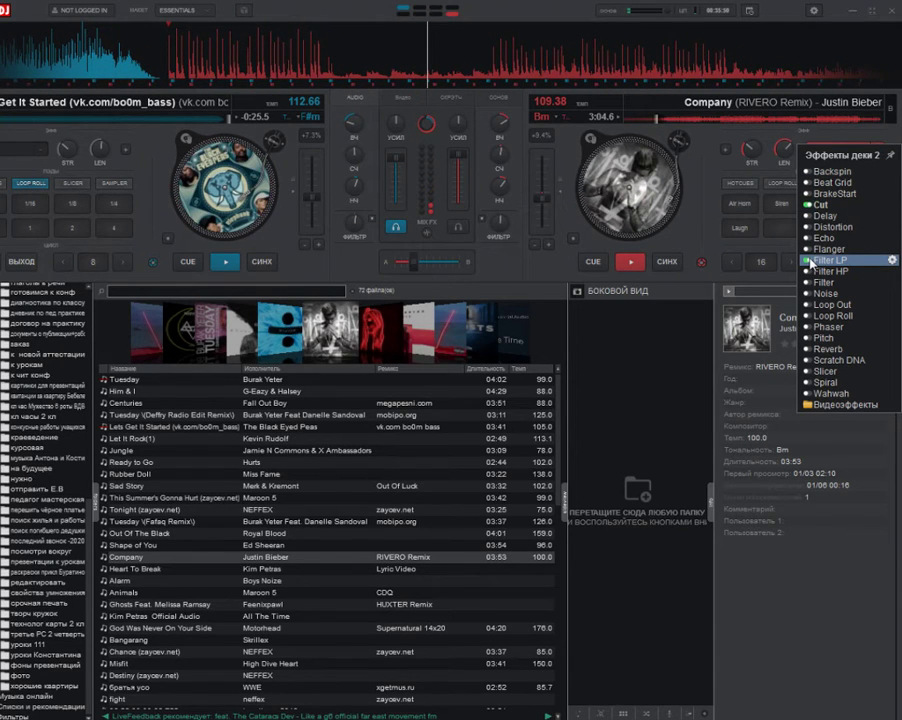
left_click(863, 151)
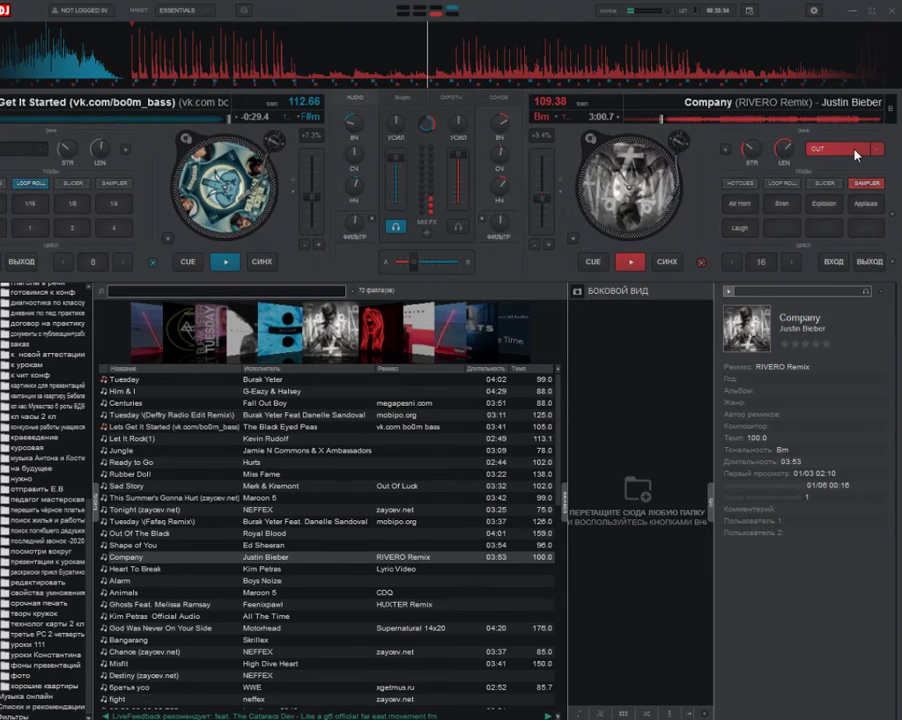
left_click(856, 153)
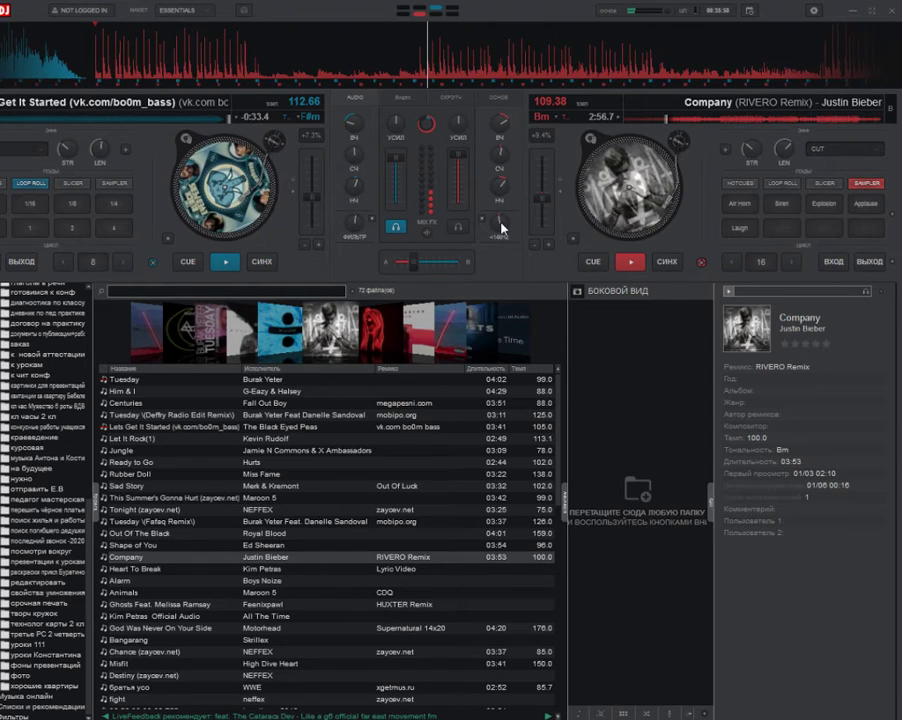
- Return deck 1's track to its cue point and dismiss the taskbar options for VirtualDJ
left_click(200, 262)
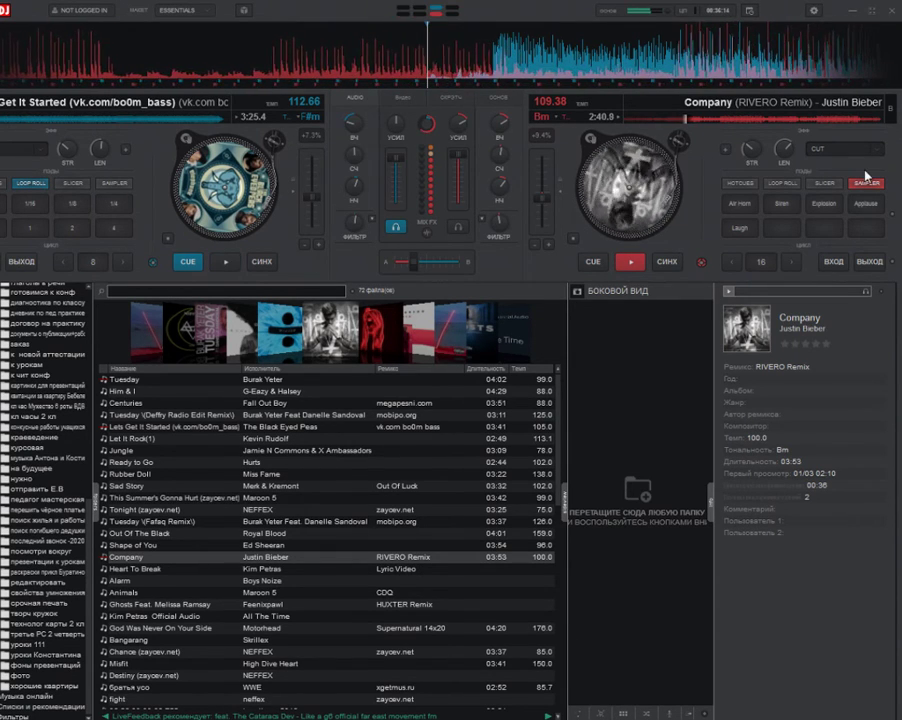
left_click(722, 202)
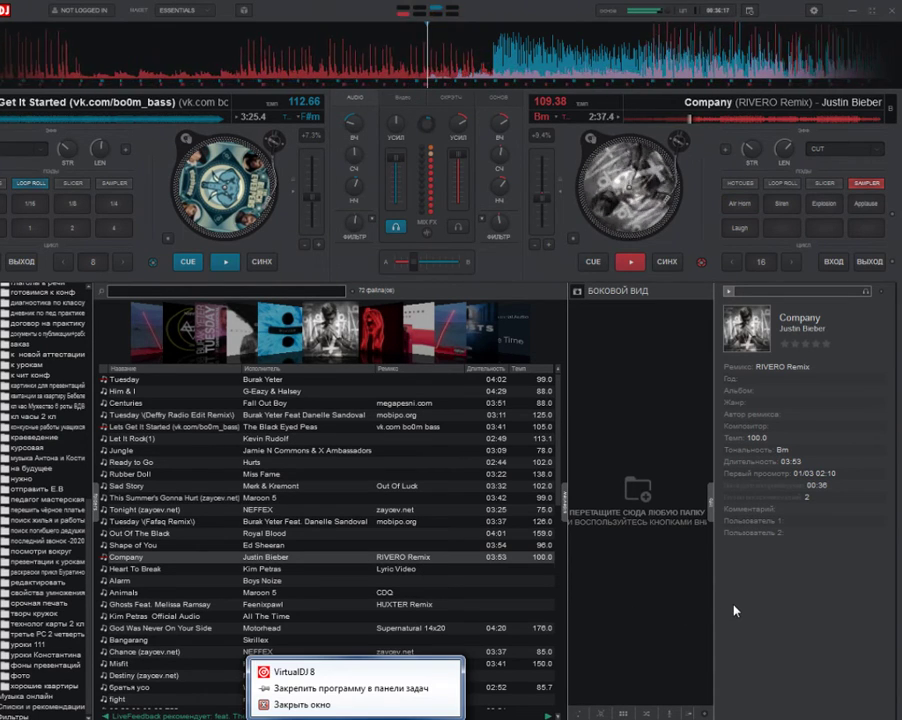
left_click(734, 610)
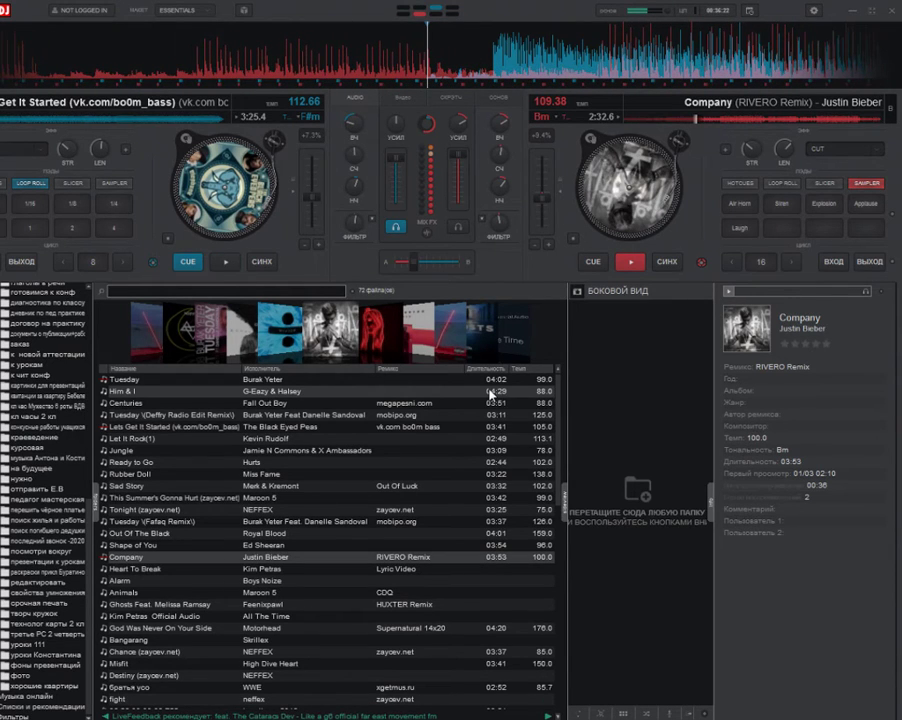
- Activate Cut on deck 2 with a shorter length, and check the Loop Roll pads before returning to Sampler
left_click(833, 152)
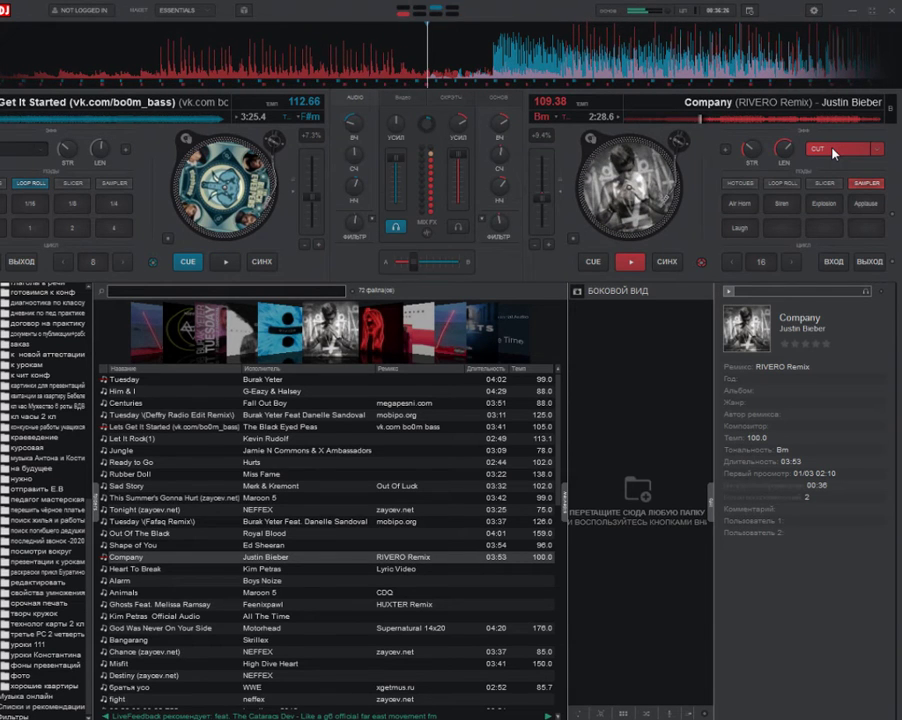
left_click_drag(786, 147, 805, 147)
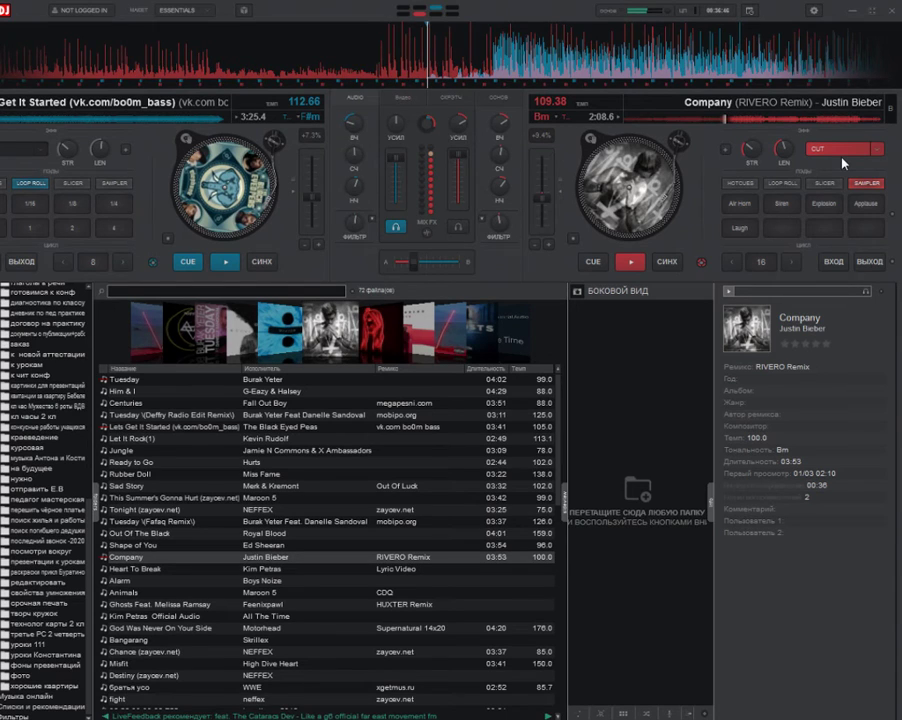
left_click(782, 183)
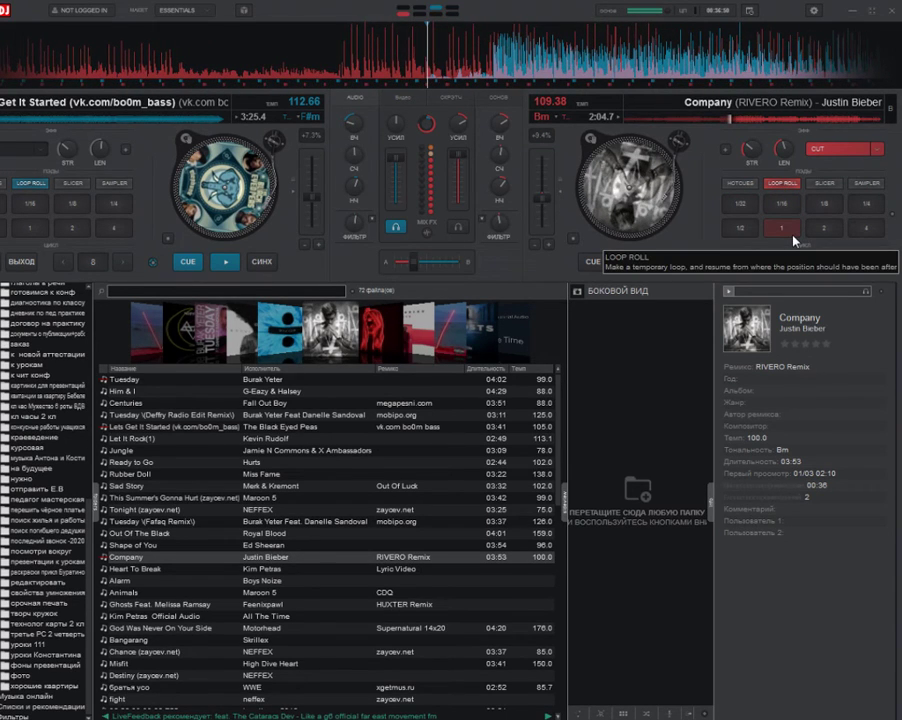
left_click(848, 184)
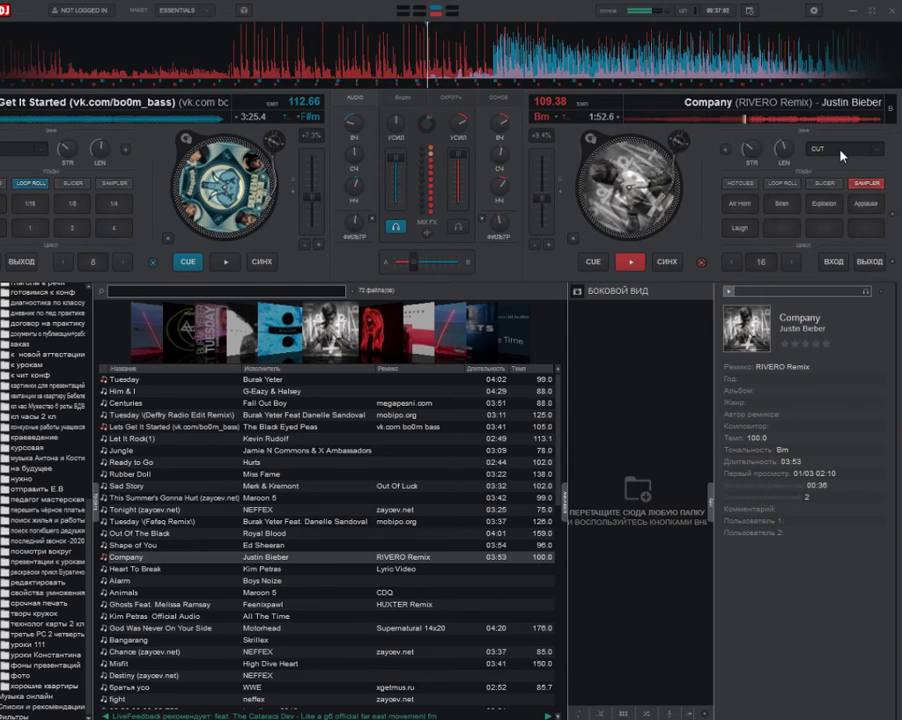
- Move the crossfader to about the middle and switch deck 2's pads to Slicer mode
left_click_drag(410, 263, 433, 264)
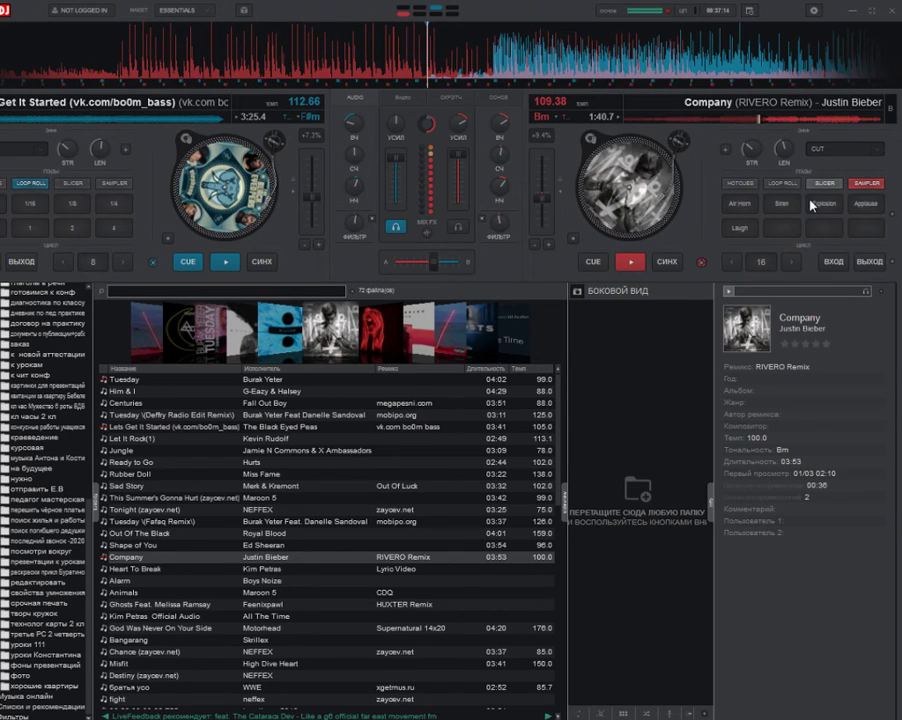
left_click(867, 204)
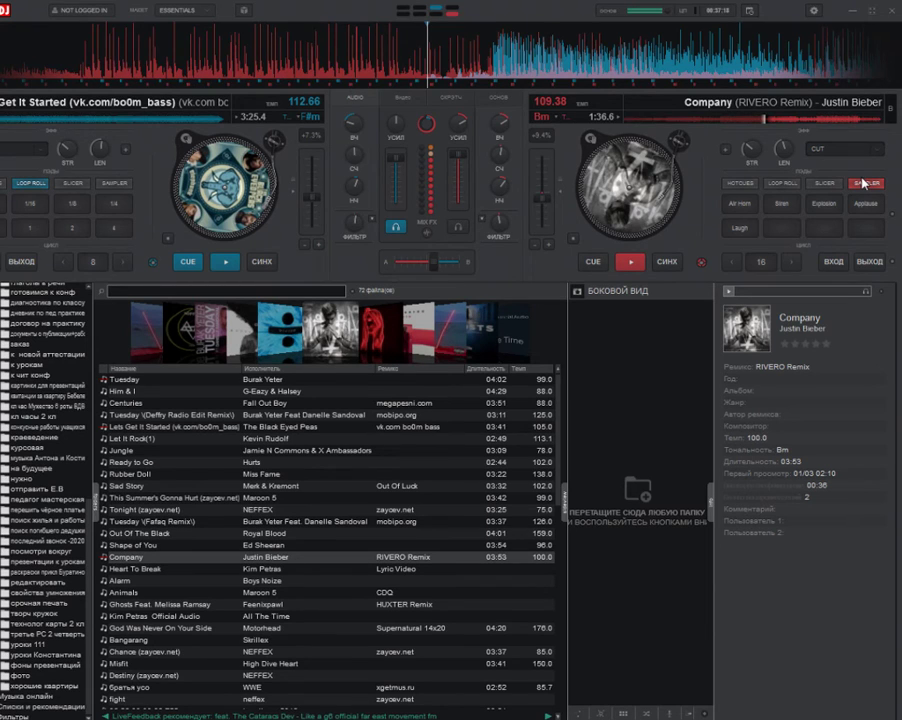
left_click(865, 183)
- Select Filter LP as deck 2's effect and activate it
left_click(877, 149)
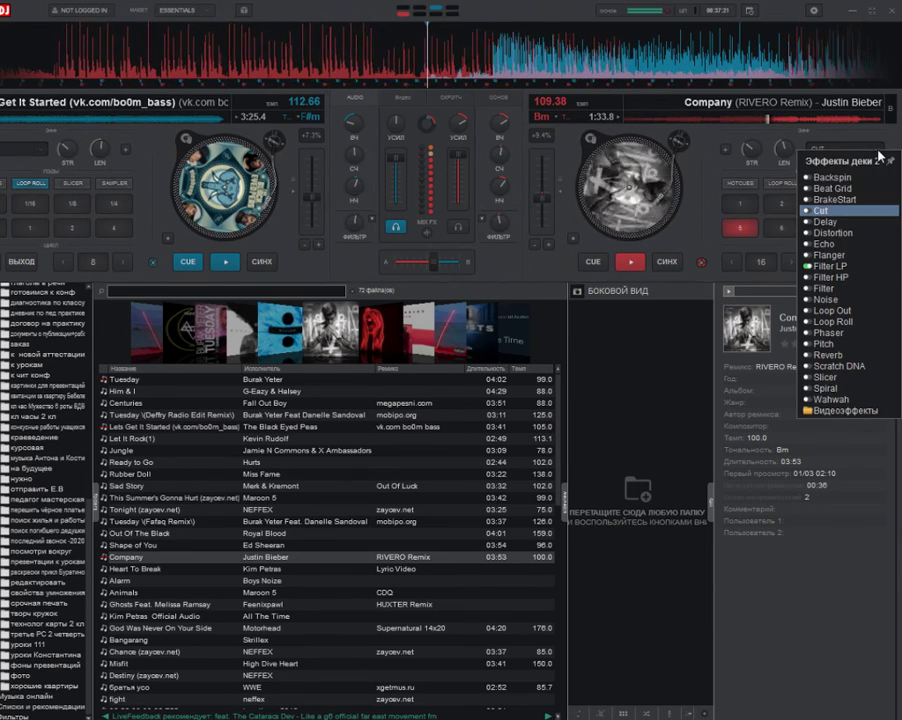
left_click(812, 268)
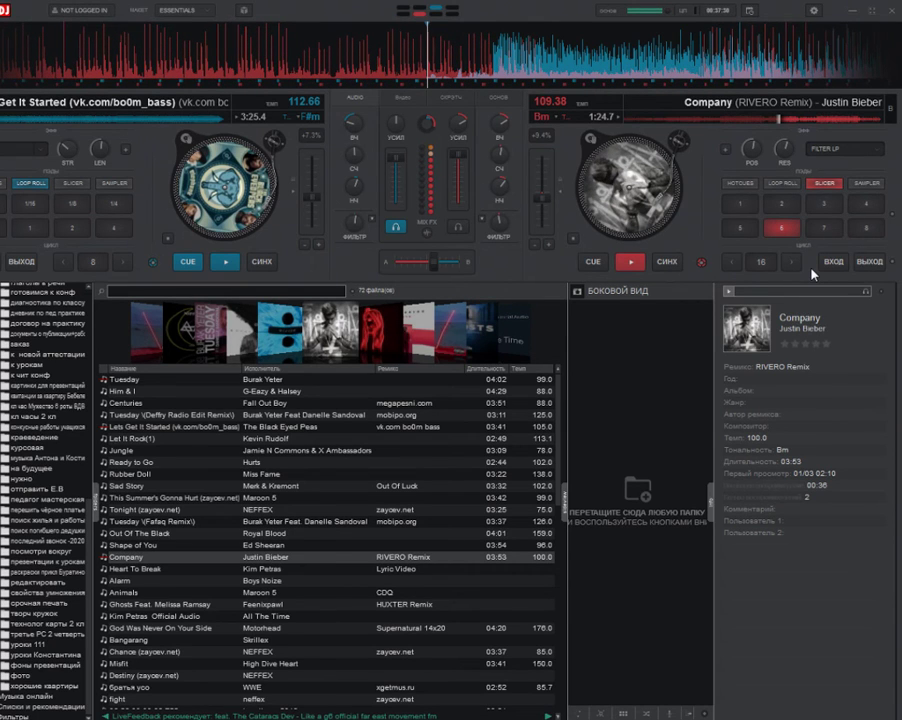
left_click(840, 148)
- Change deck 2's effect to Flanger and toggle it on and off
left_click(879, 150)
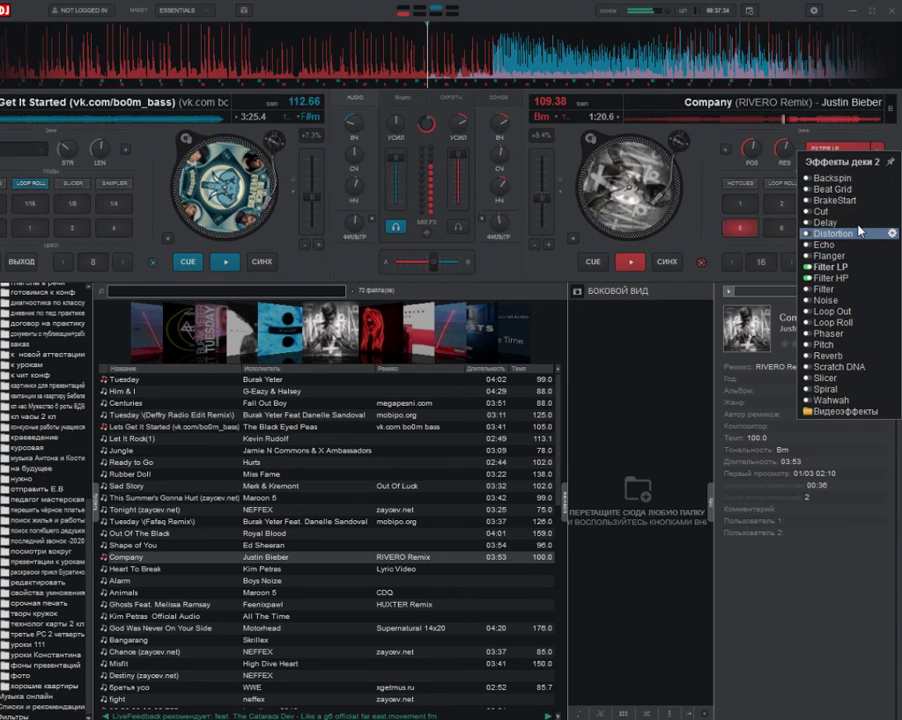
left_click(815, 256)
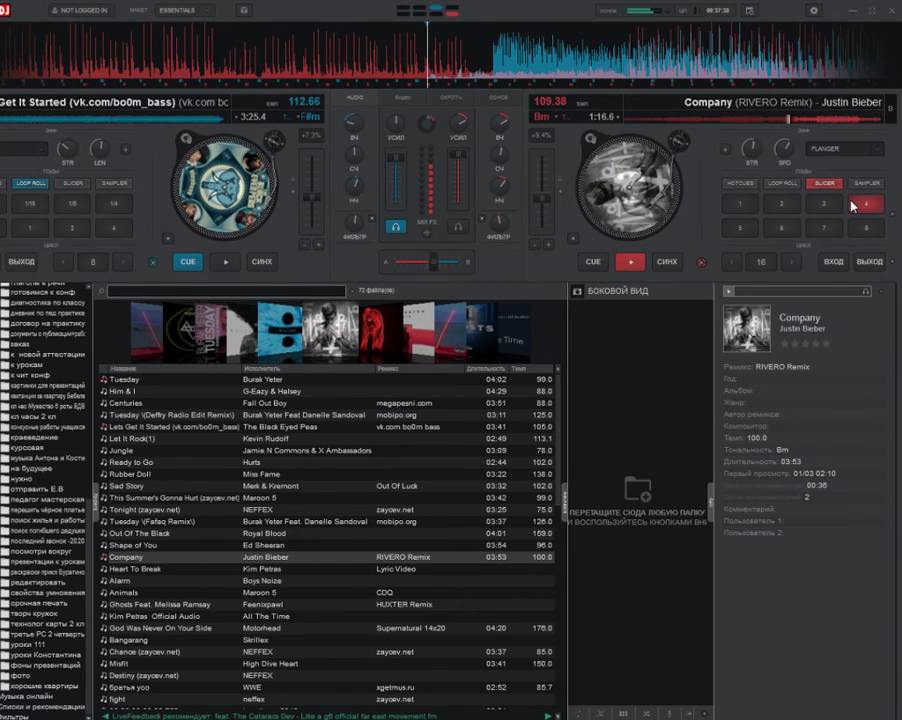
left_click(851, 155)
left_click(851, 155)
left_click(878, 152)
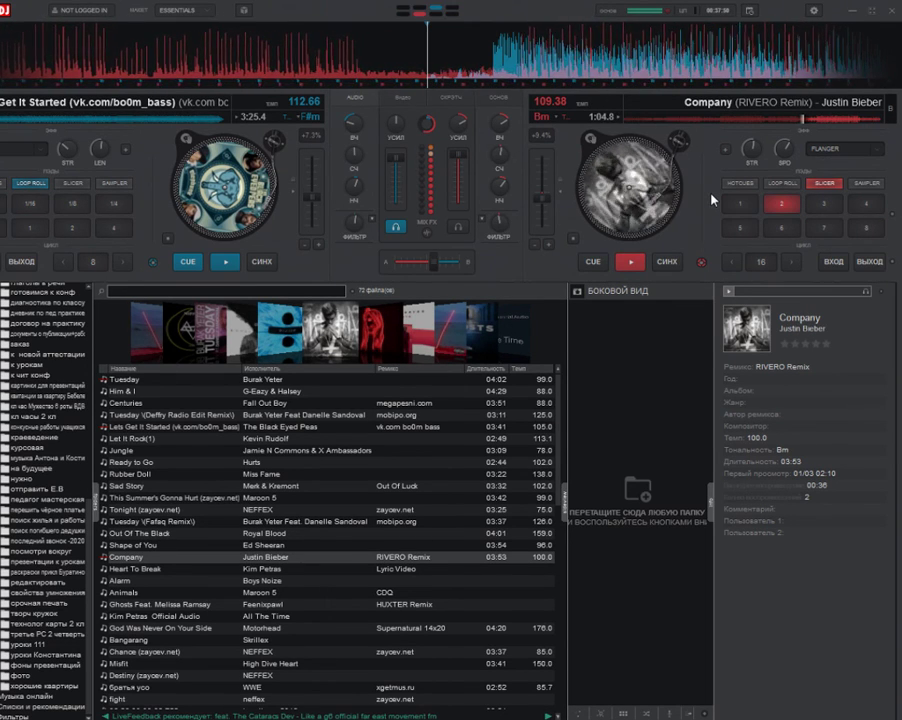
- Check the live broadcast and its chat in YouTube Studio, and return to VirtualDJ
key("alt+Tab")
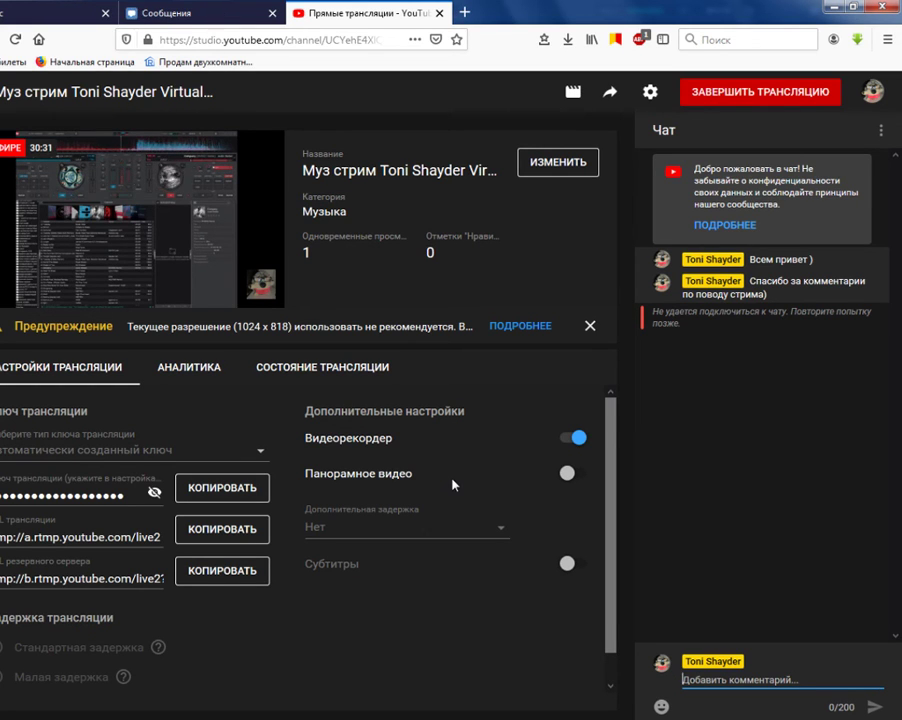
key("alt+Tab")
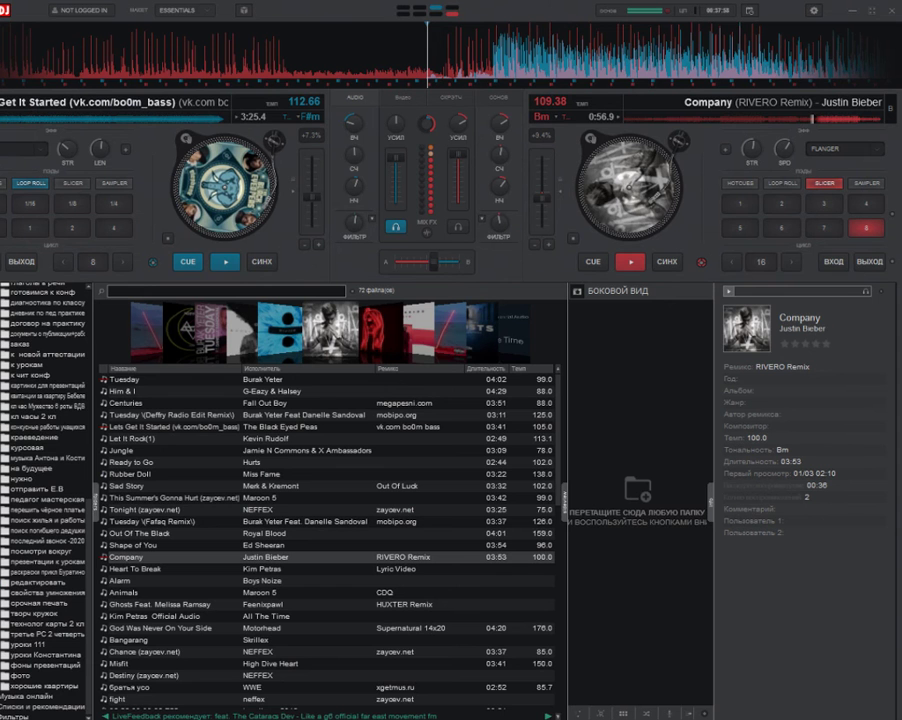
- Change deck 2's effect to Cut, activate it and raise its strength
left_click(870, 147)
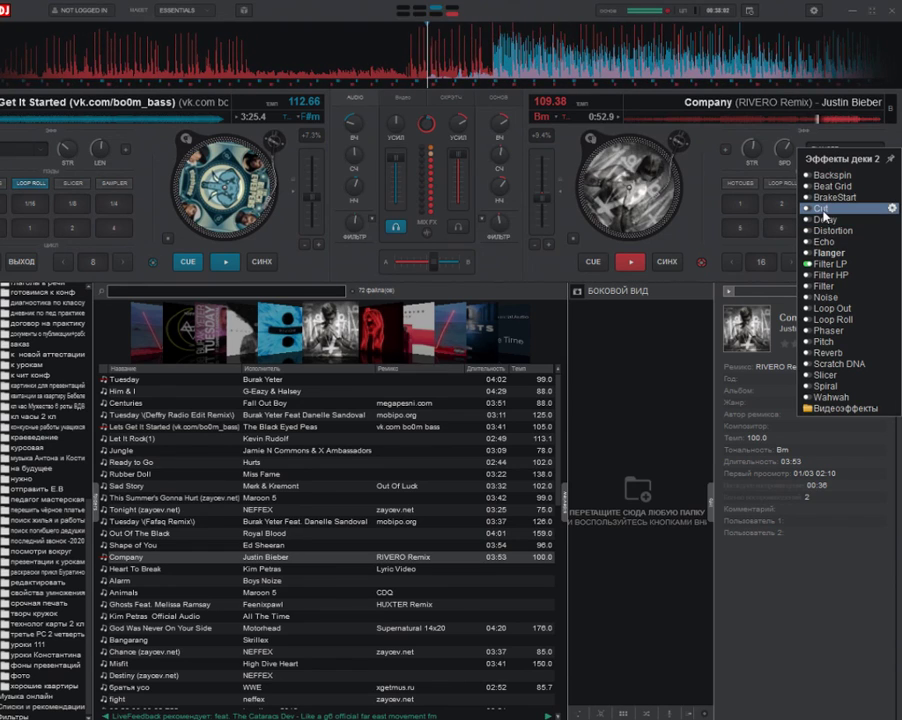
left_click(823, 209)
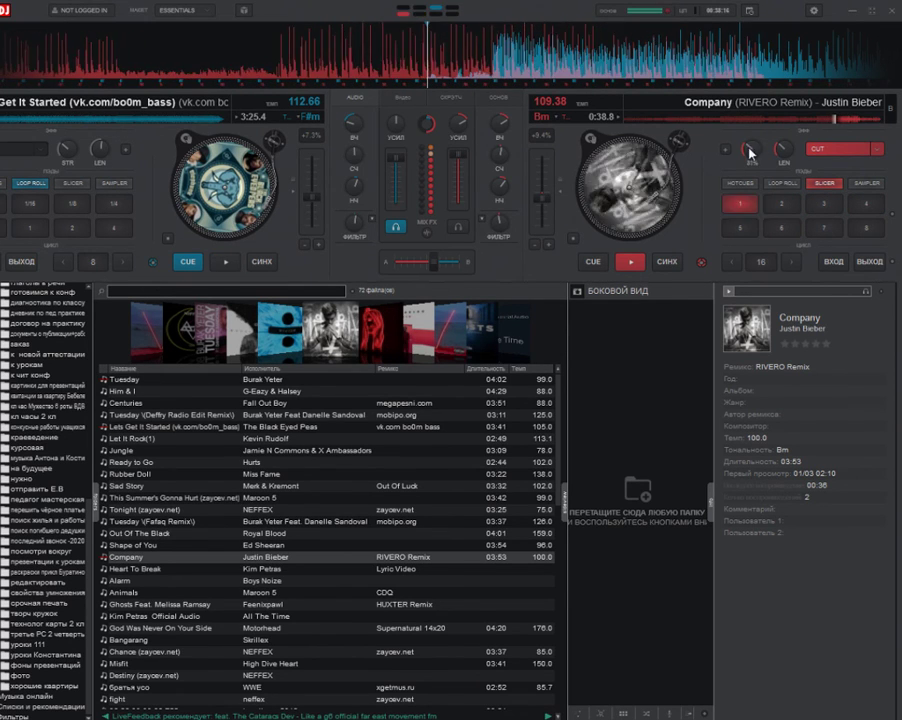
mouse_move(749, 151)
left_mouse_down()
mouse_move(761, 133)
mouse_move(753, 133)
left_mouse_up()
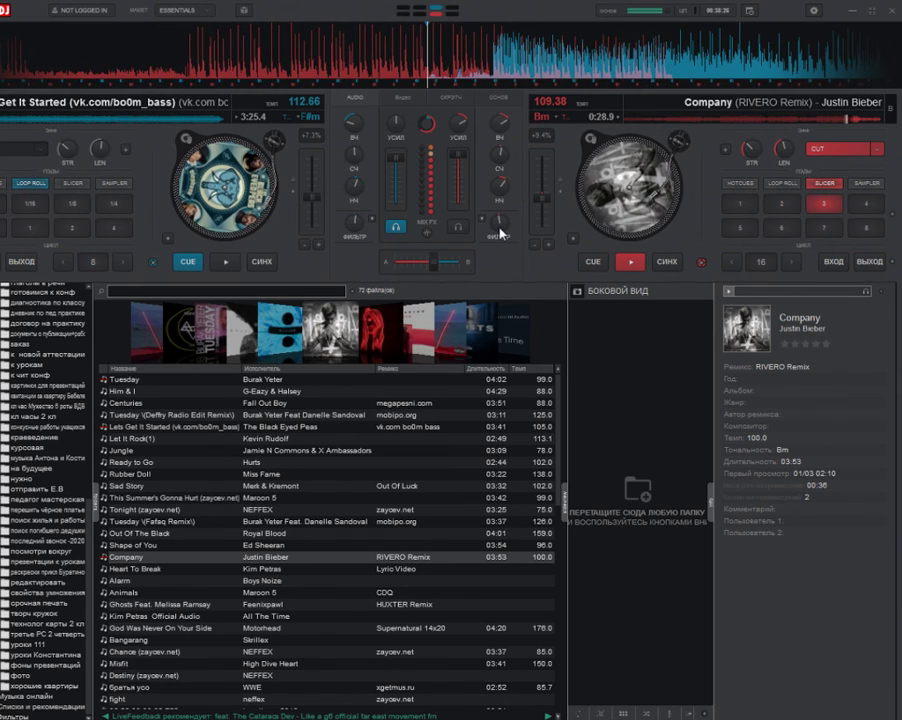
- Adjust deck 2's filter and toggle its Cut effect off and back on as the track ends
mouse_move(499, 228)
left_mouse_down()
mouse_move(512, 209)
mouse_move(488, 218)
left_mouse_up()
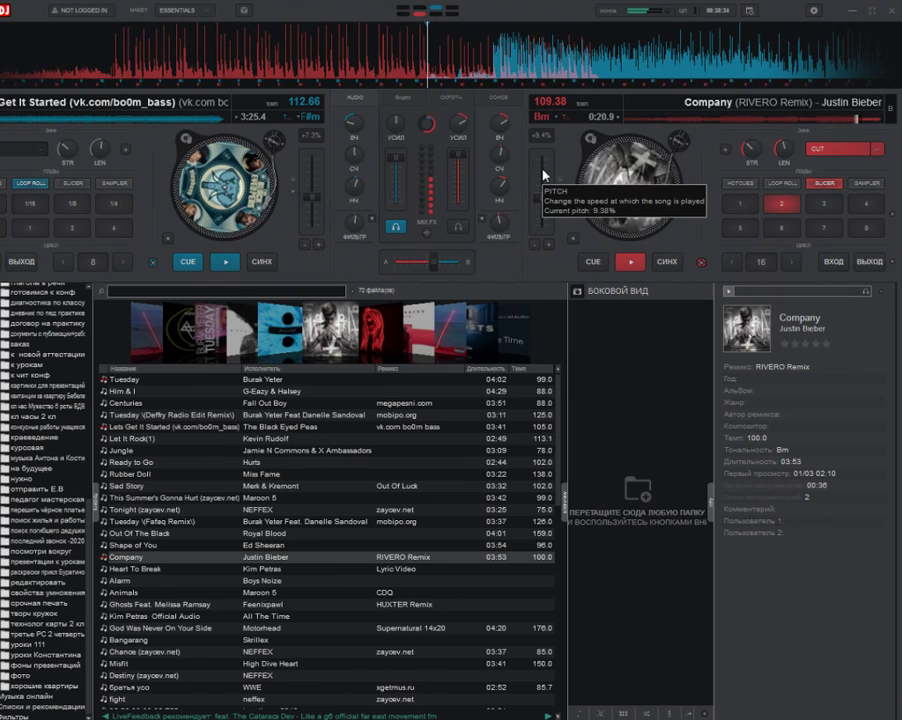
left_click(843, 150)
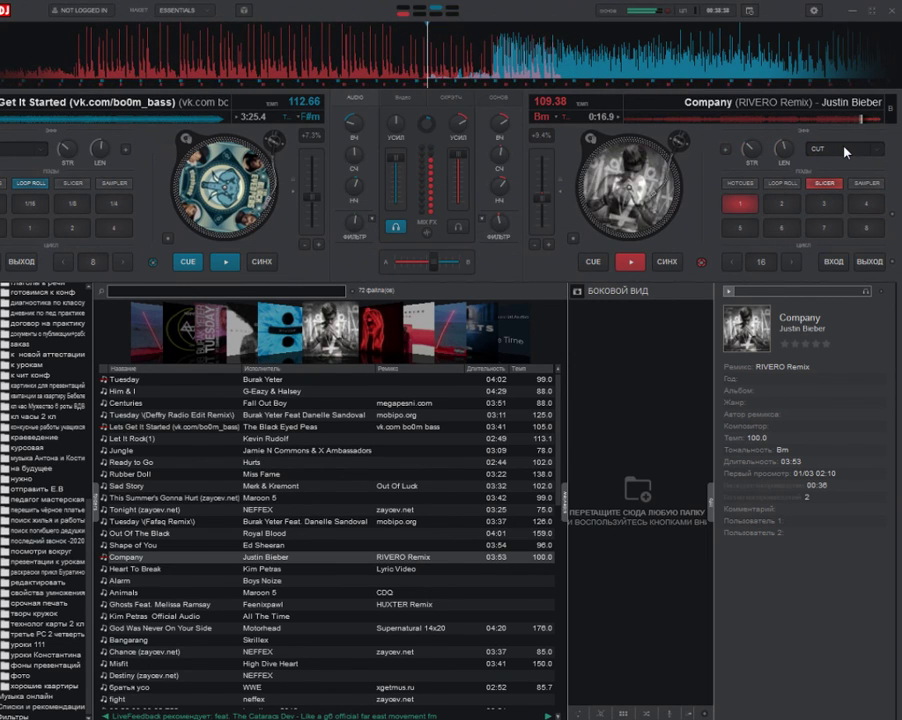
left_click(843, 150)
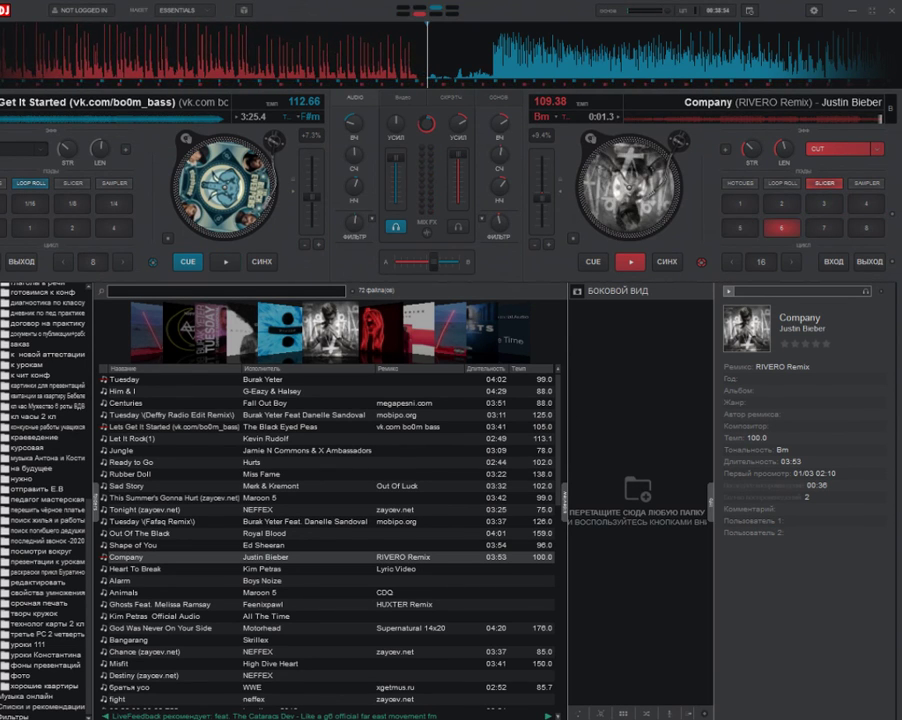
- Switch to YouTube Studio in the browser and end the live broadcast
key("alt+Tab")
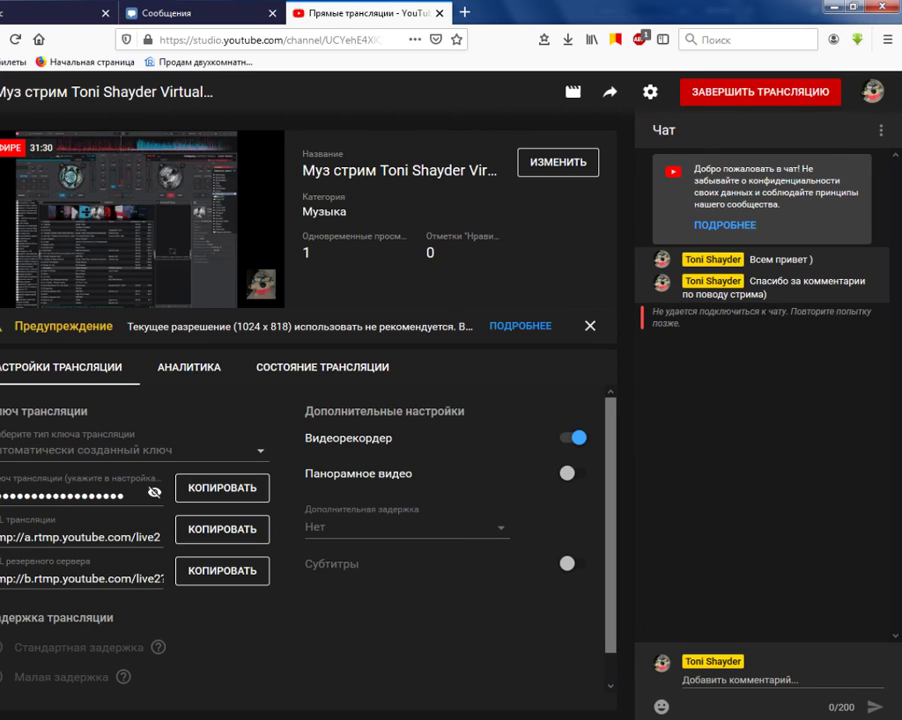
left_click(788, 101)
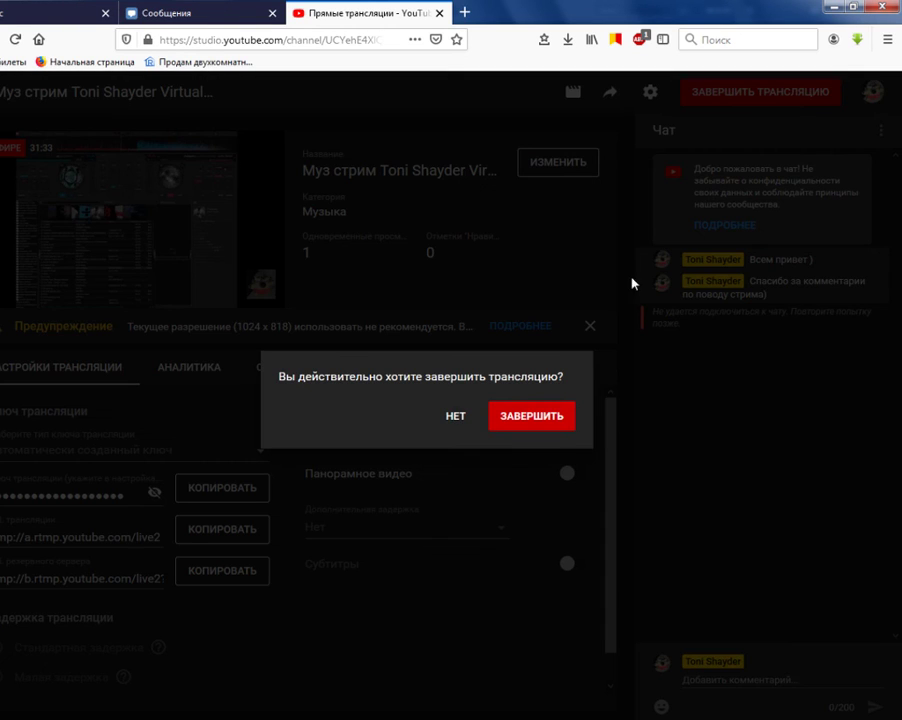
left_click(530, 416)
mouse_move(475, 717)
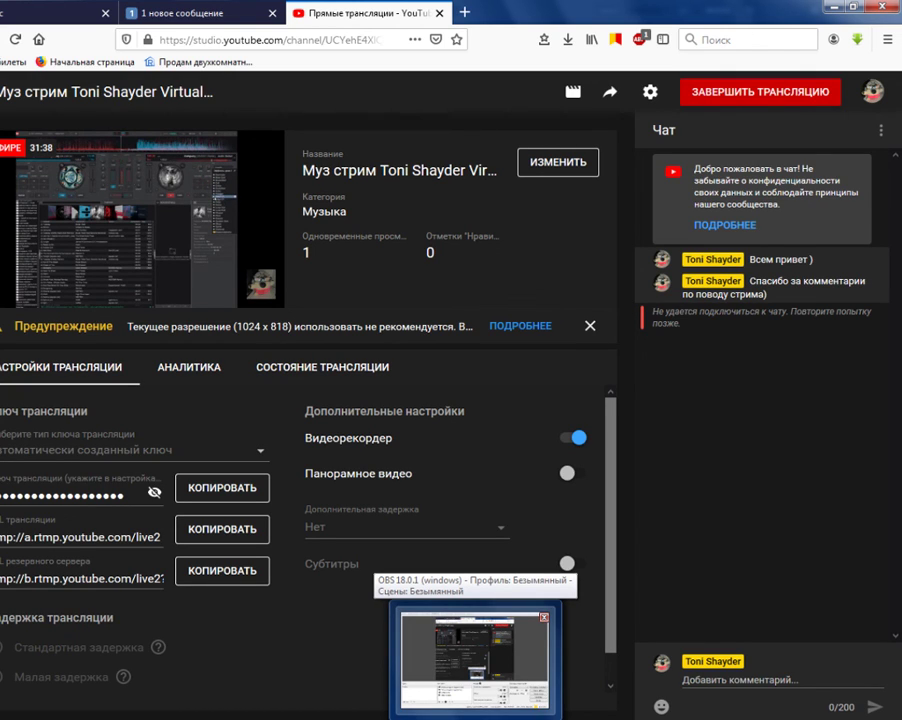
left_click(734, 101)
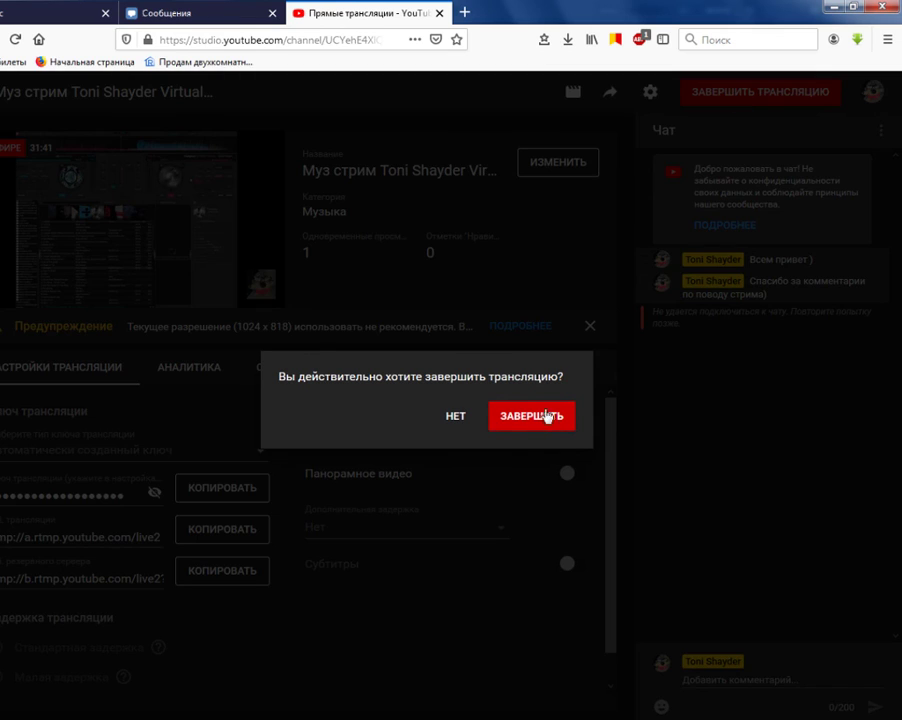